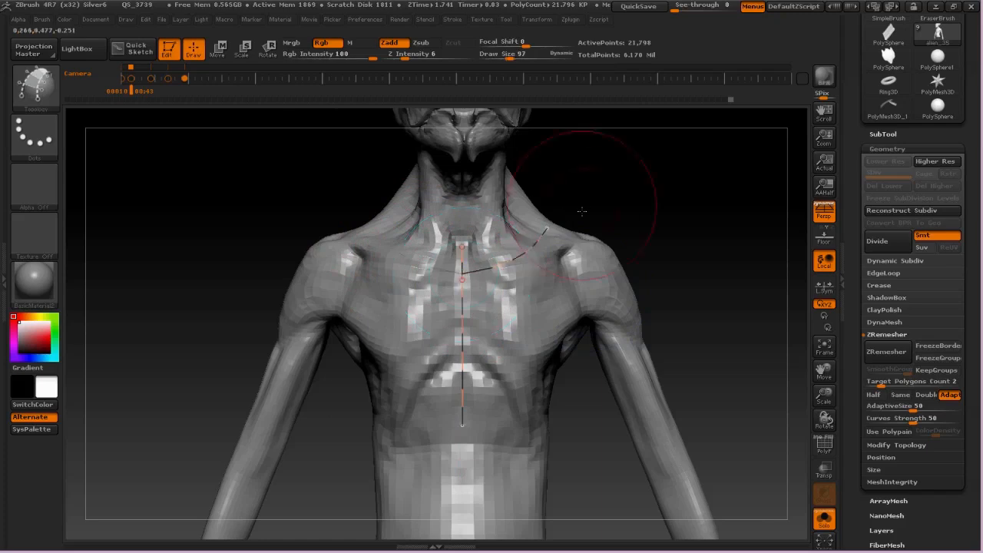
- Use the Topology brush to draw a curve over the base of the neck, linking the collarbone curve to the upper-back curve
left_click_drag(581, 210, 520, 240)
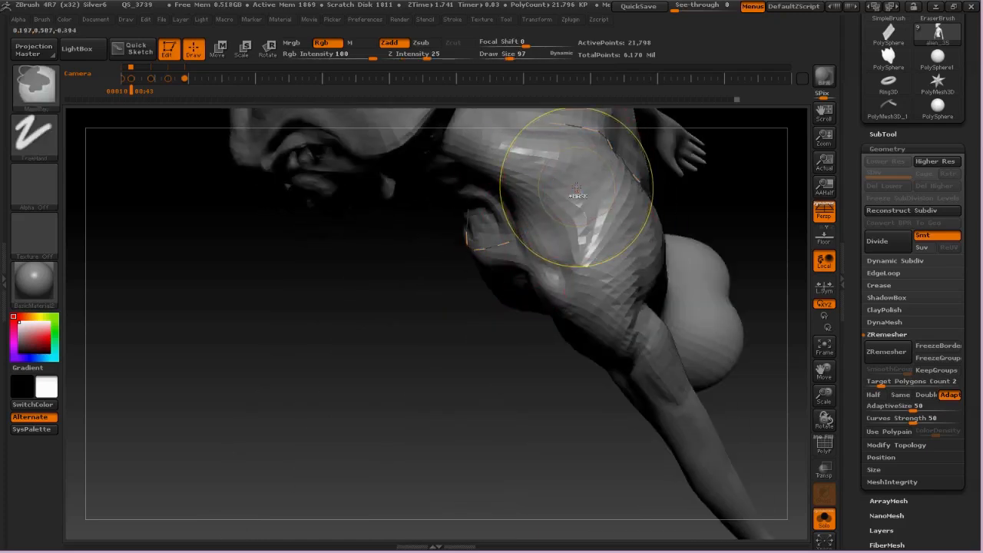
key("ctrl+z")
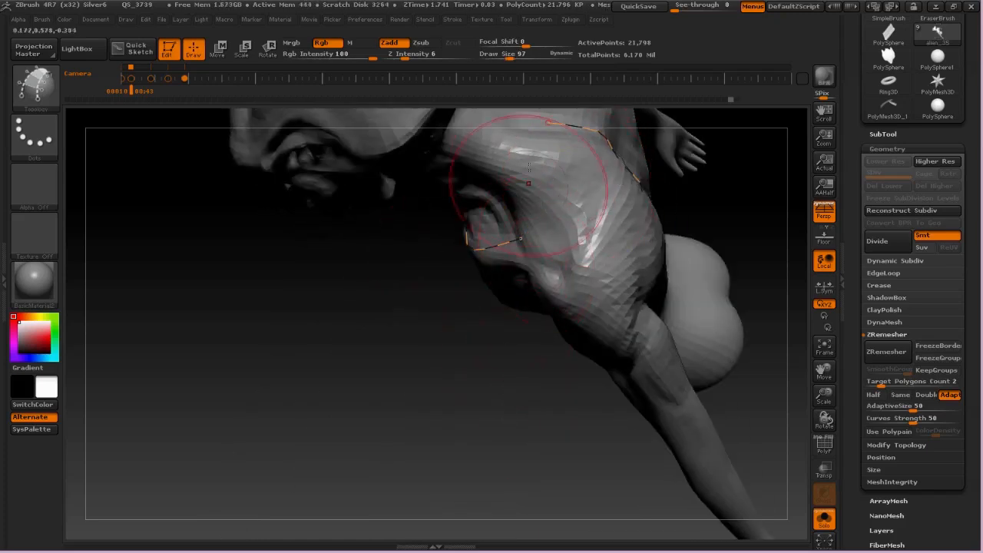
right_click_drag(527, 189, 520, 234)
right_click_drag(565, 120, 552, 163)
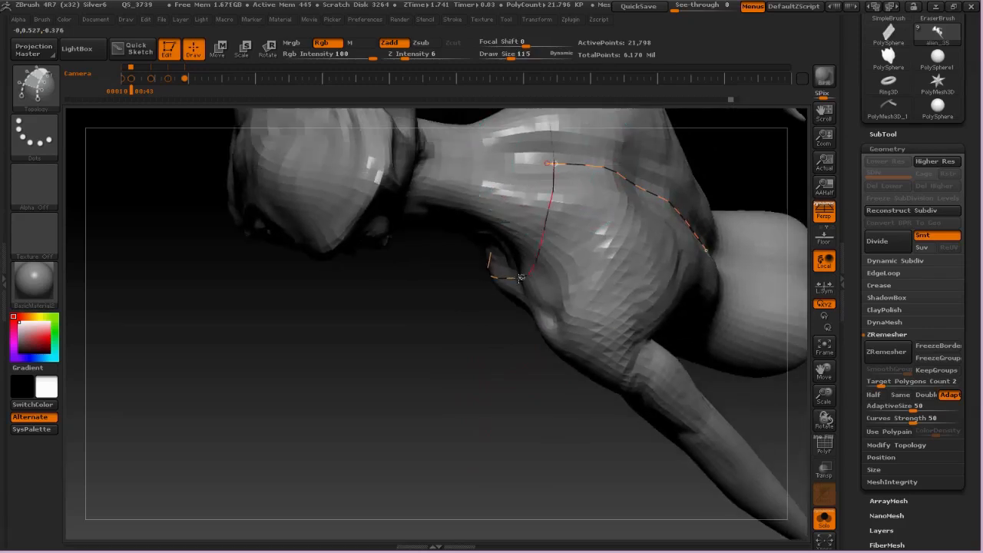
mouse_move(420, 314)
right_mouse_down()
mouse_move(479, 192)
mouse_move(417, 187)
mouse_move(498, 219)
mouse_move(473, 215)
mouse_move(461, 292)
mouse_move(449, 299)
right_mouse_up()
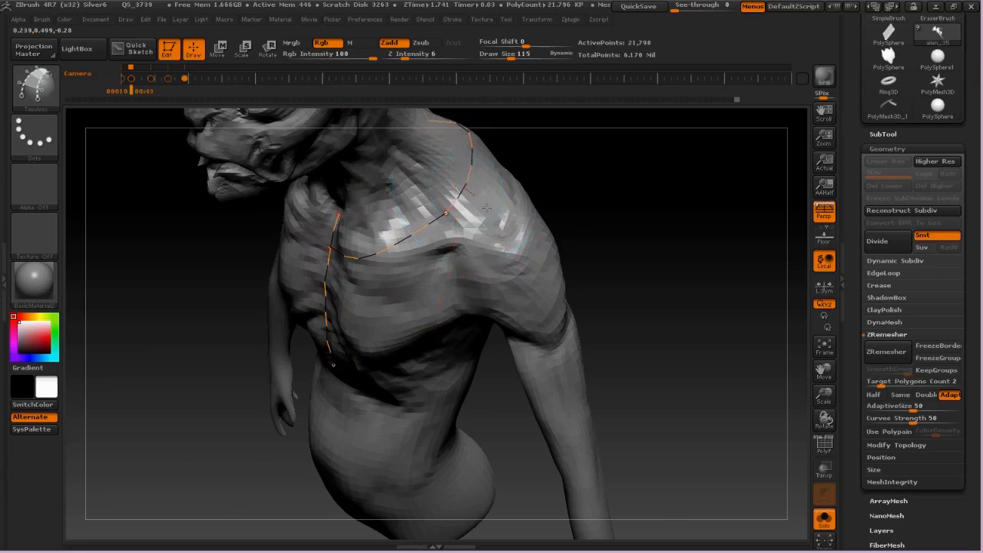
- Draw topology curves across the top of the left shoulder and down its front and back to ring the armpit
right_click_drag(520, 208, 509, 191)
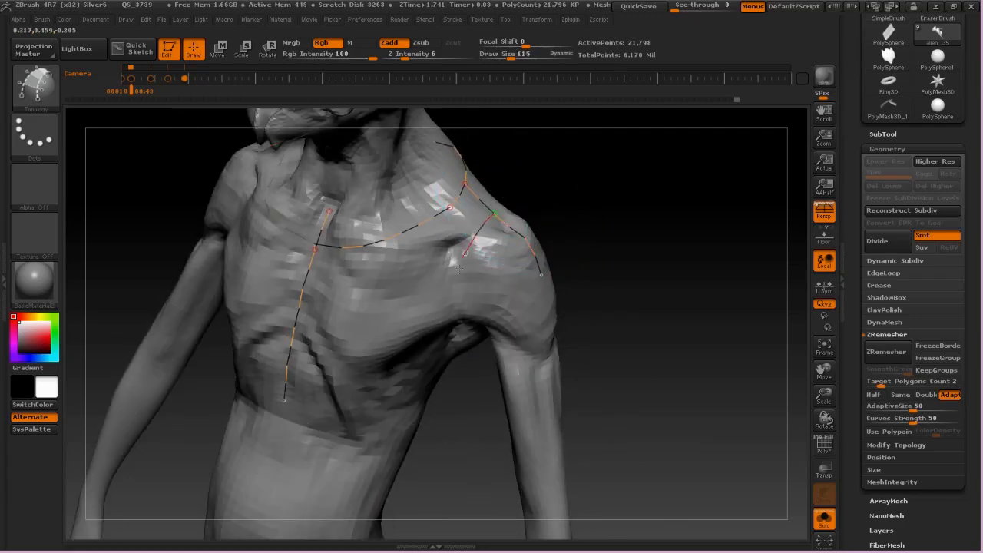
right_click_drag(453, 324, 406, 208)
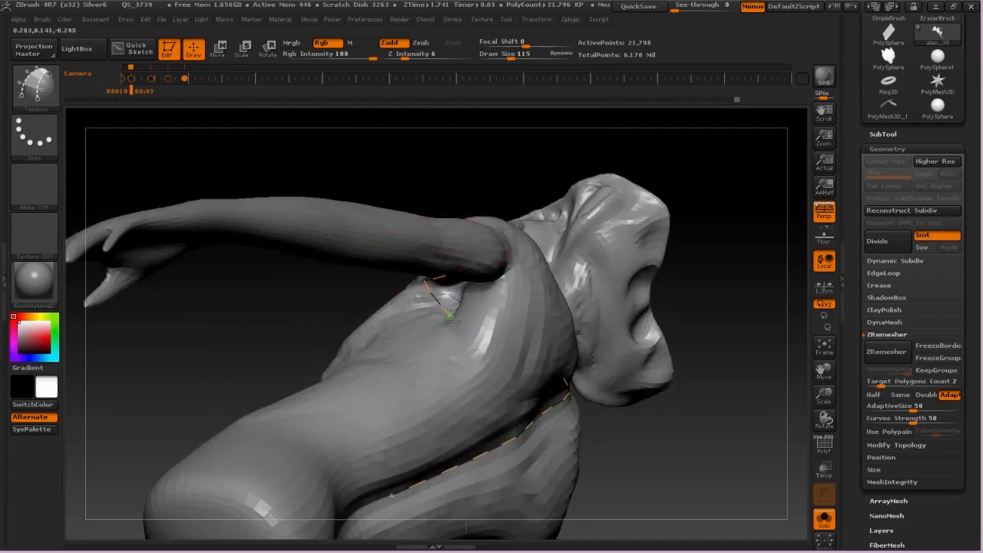
right_click_drag(543, 203, 468, 292)
left_click_drag(546, 224, 557, 258)
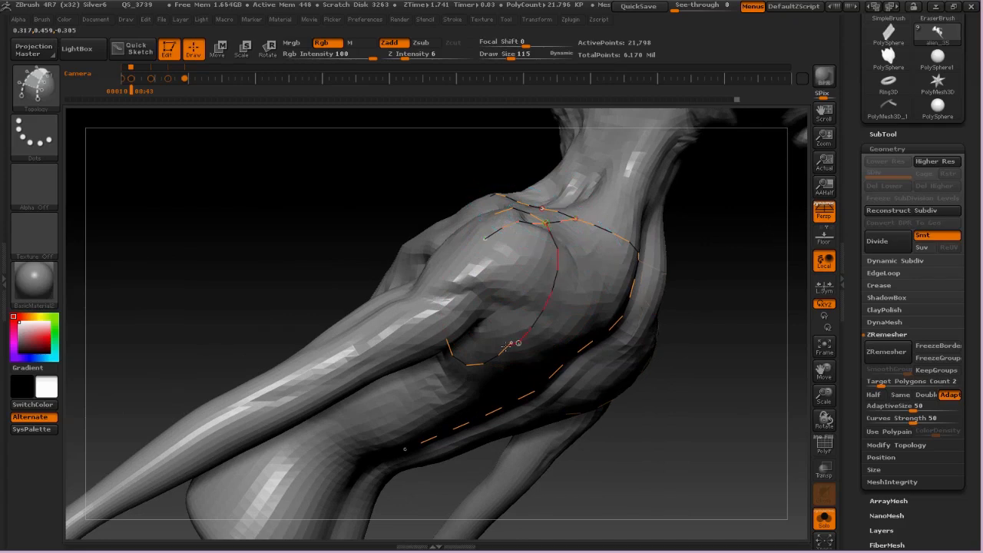
mouse_move(513, 250)
right_mouse_down()
mouse_move(492, 191)
mouse_move(476, 236)
mouse_move(453, 253)
mouse_move(566, 255)
right_mouse_up()
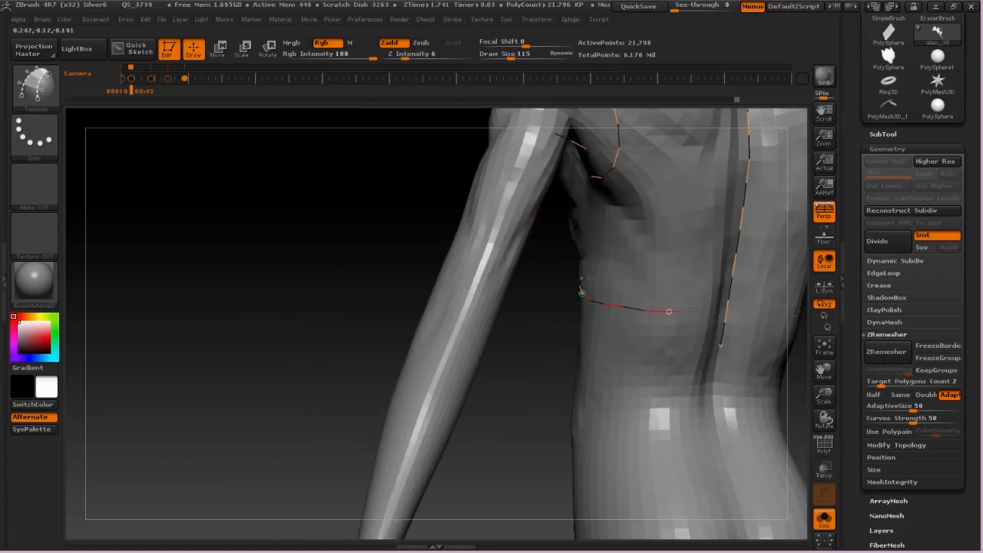
- Draw a topology curve around the lower ribcage, from the spine curve around the left side to the front midline
mouse_move(658, 197)
right_mouse_down()
mouse_move(636, 220)
mouse_move(660, 253)
mouse_move(742, 285)
right_mouse_up()
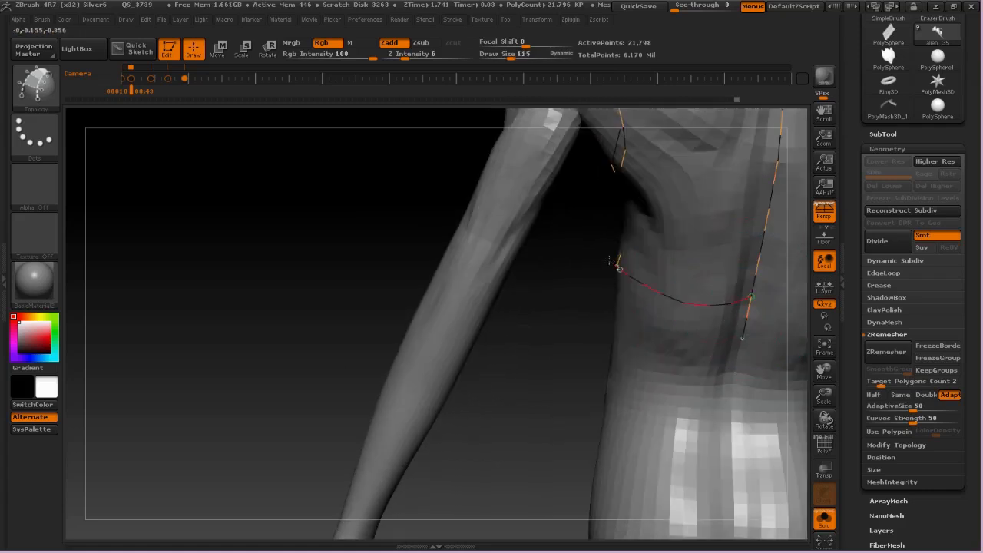
mouse_move(604, 257)
right_mouse_down()
mouse_move(638, 233)
mouse_move(668, 239)
mouse_move(575, 253)
mouse_move(596, 273)
right_mouse_up()
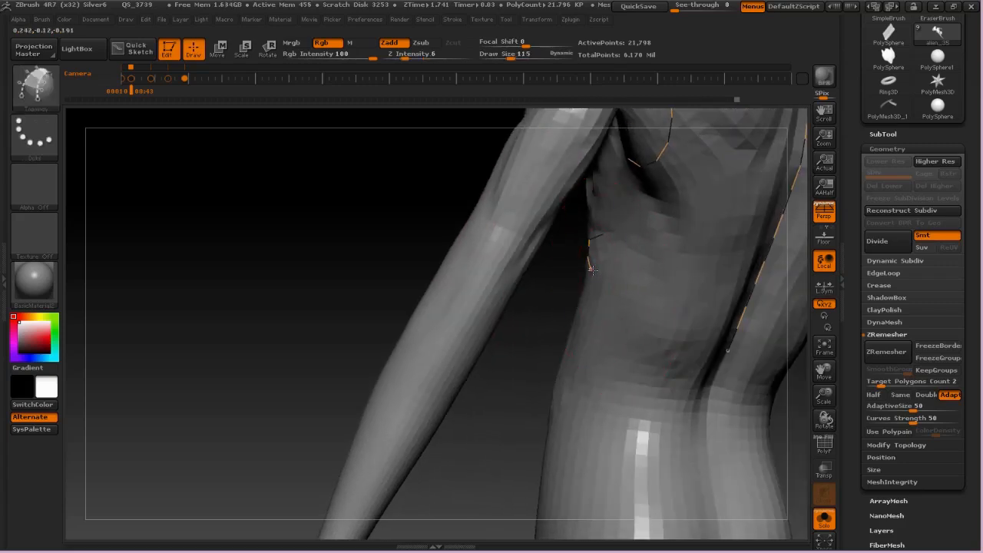
right_click_drag(645, 308, 639, 307)
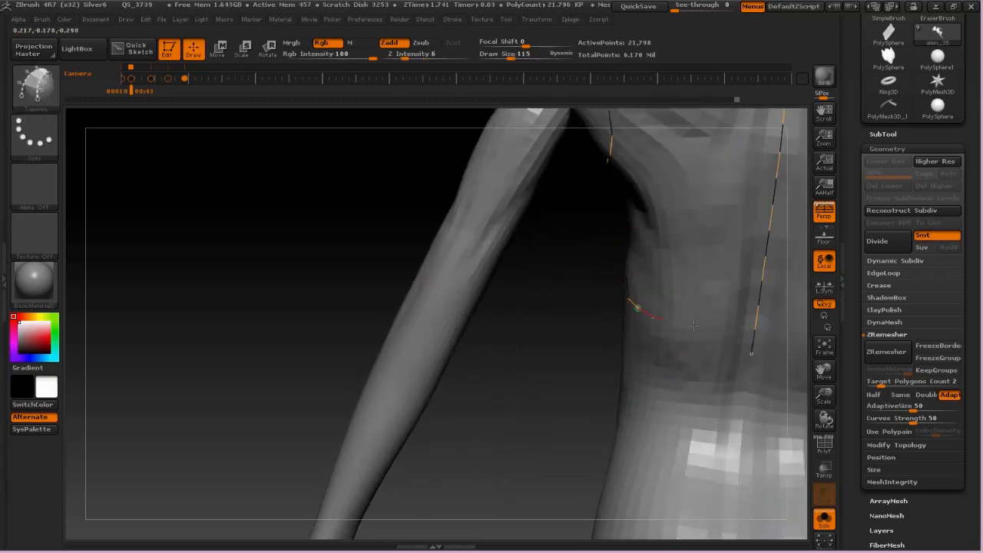
mouse_move(757, 253)
right_mouse_down()
mouse_move(658, 164)
mouse_move(653, 246)
mouse_move(563, 240)
right_mouse_up()
- Draw three topology curves across the back from the arm loop to the spine, and one down the side from the armpit to the ribcage loop
left_click_drag(535, 204, 533, 305)
key("ctrl+z")
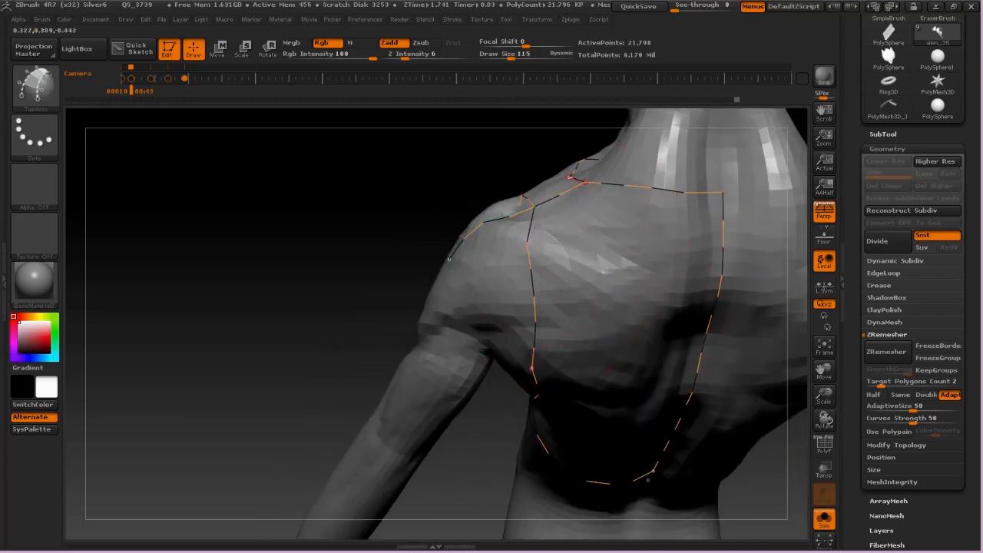
left_click_drag(724, 313, 714, 311)
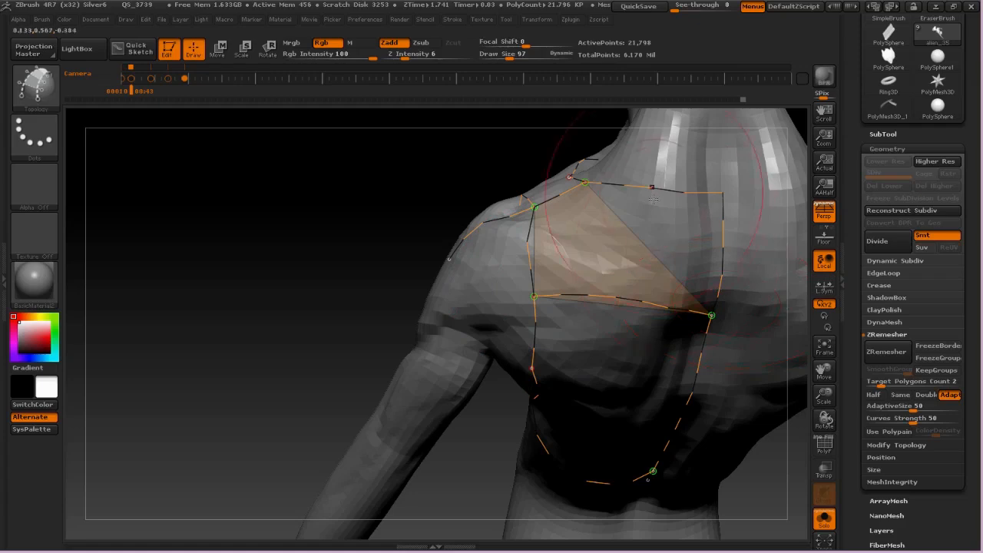
right_click_drag(652, 200, 553, 230)
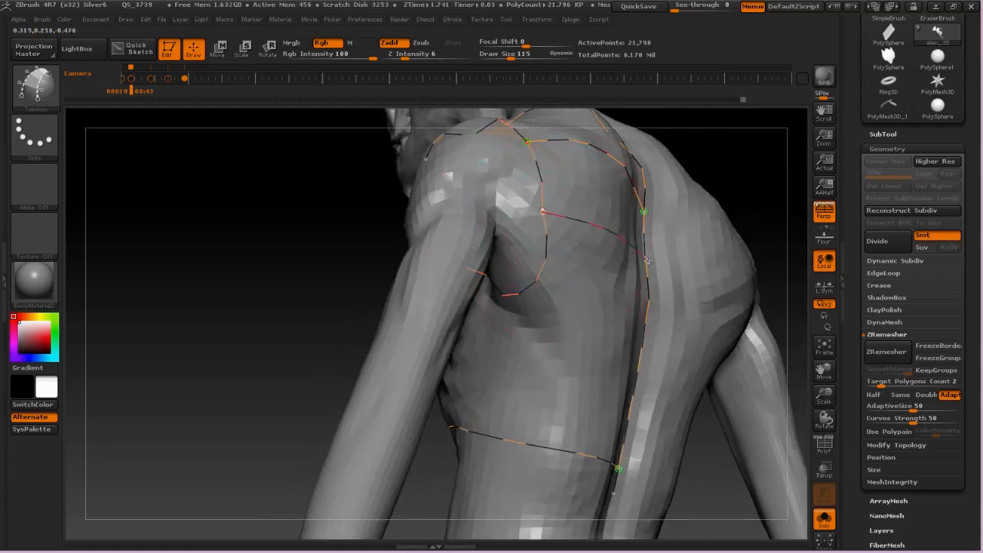
mouse_move(648, 261)
right_mouse_down()
mouse_move(594, 222)
mouse_move(569, 189)
right_mouse_up()
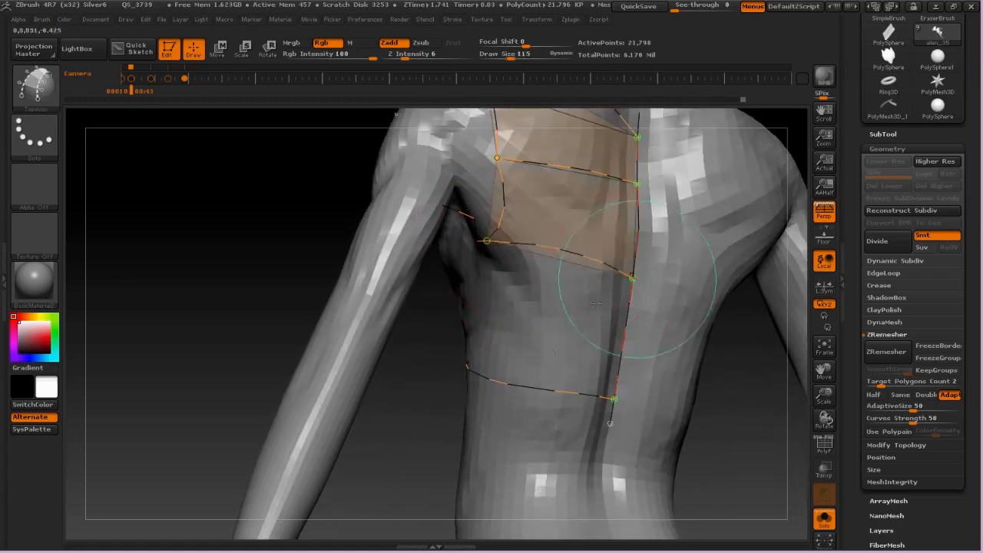
right_click_drag(596, 303, 541, 183)
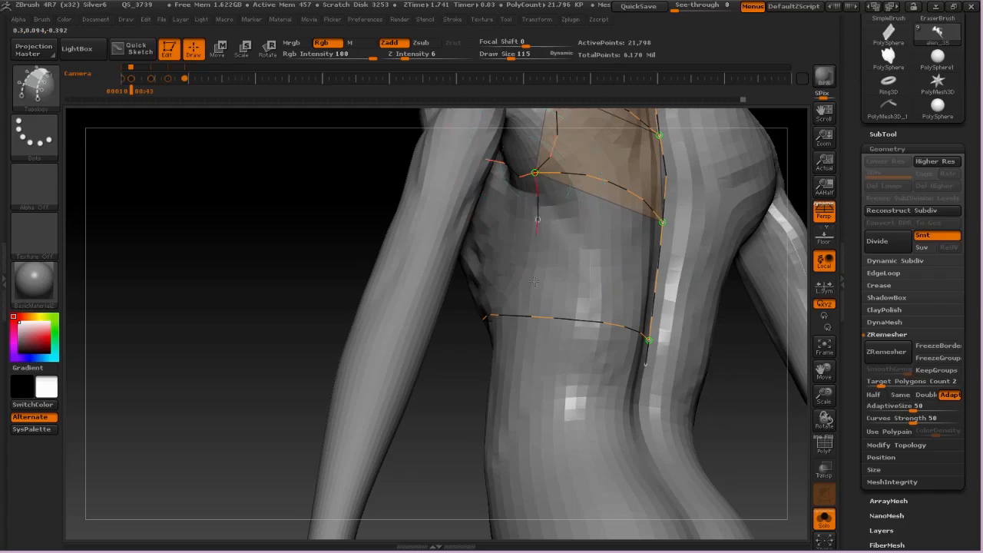
- Draw a vertical topology curve down the left back panels from the shoulder to below the ribcage loop, undoing the first attempt
right_click_drag(529, 338, 572, 195)
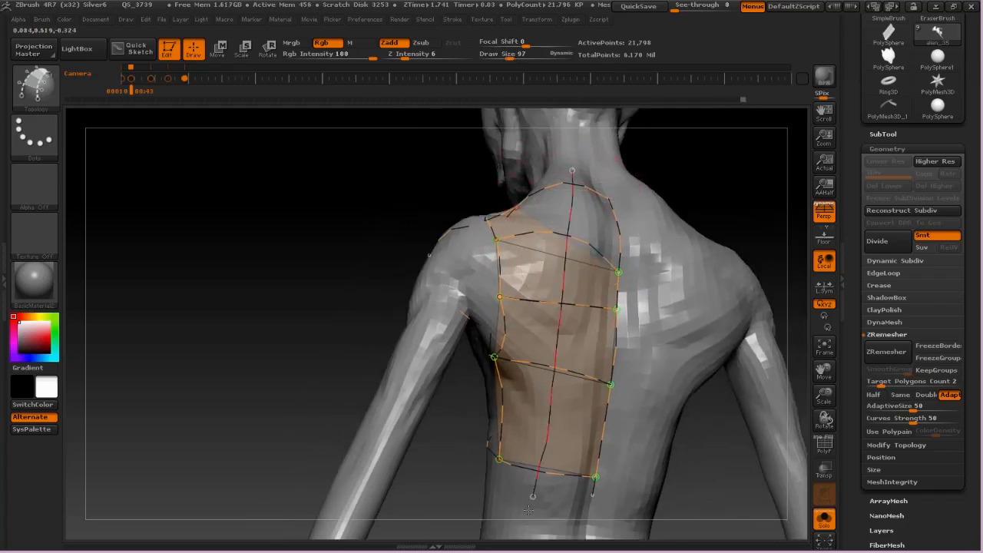
right_click_drag(542, 384, 612, 248)
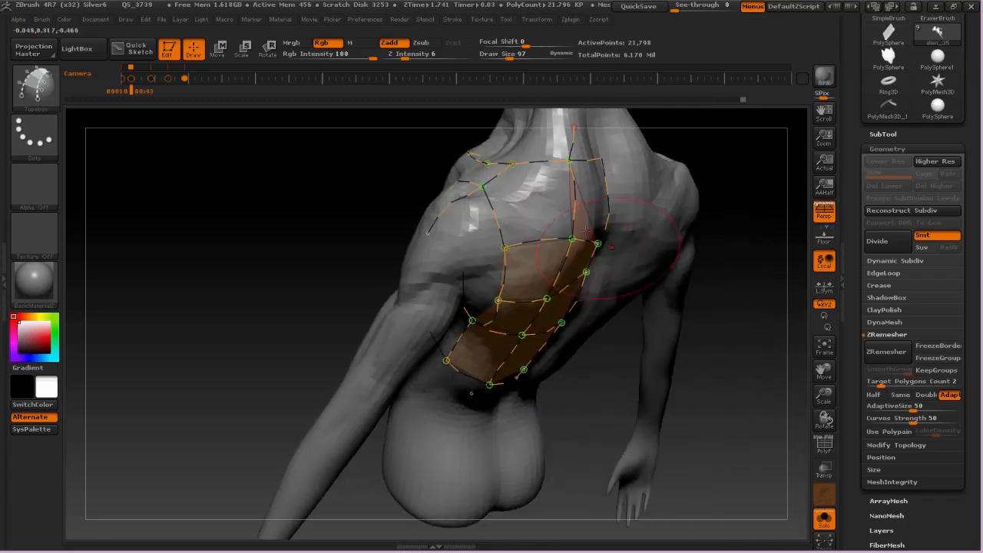
key("ctrl+z")
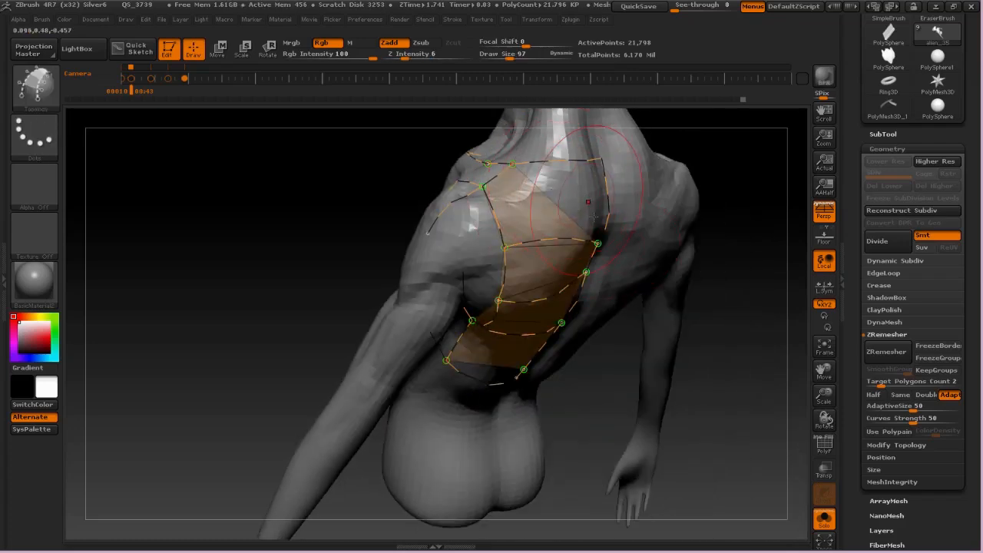
mouse_move(603, 201)
right_mouse_down()
mouse_move(559, 193)
mouse_move(521, 166)
right_mouse_up()
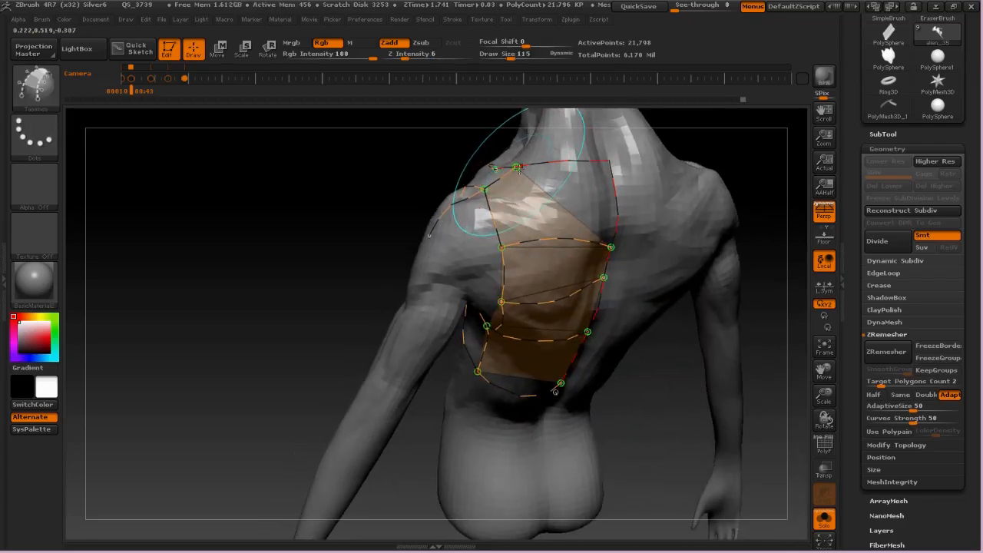
left_click(517, 418)
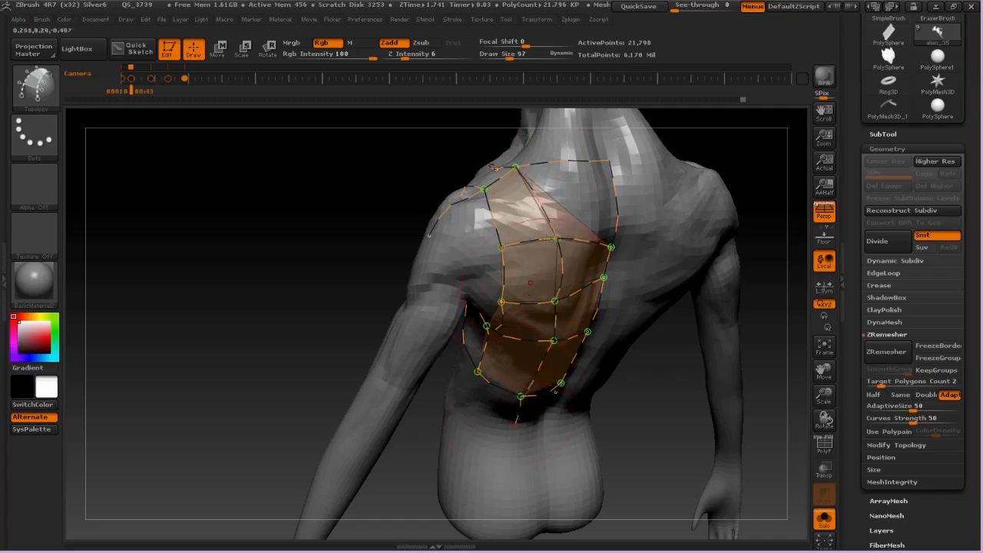
- Redraw the upper spine curve toward the neck and connect it to the shoulder curve across the upper back
right_click_drag(569, 218, 588, 246)
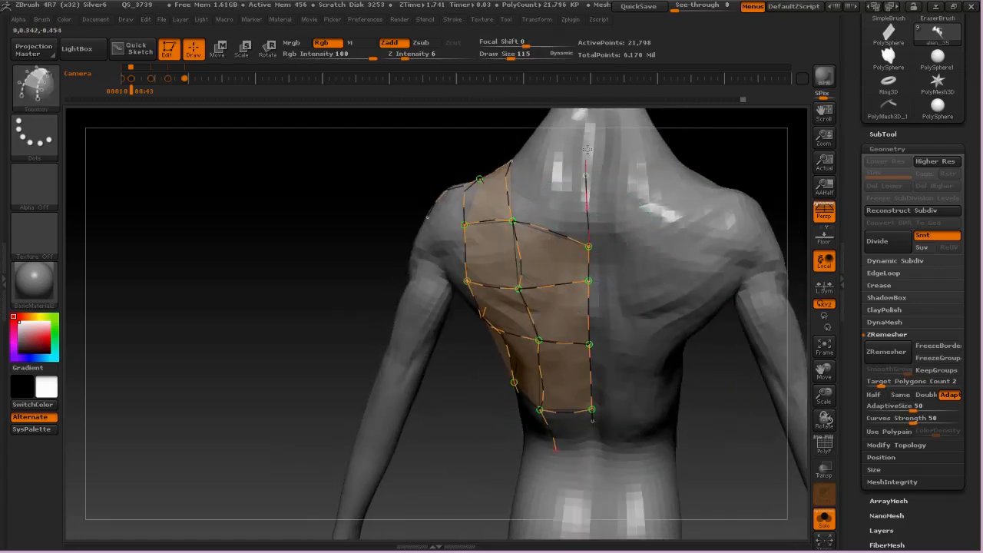
key("ctrl+z")
right_click_drag(601, 154, 608, 172)
key("ctrl+z")
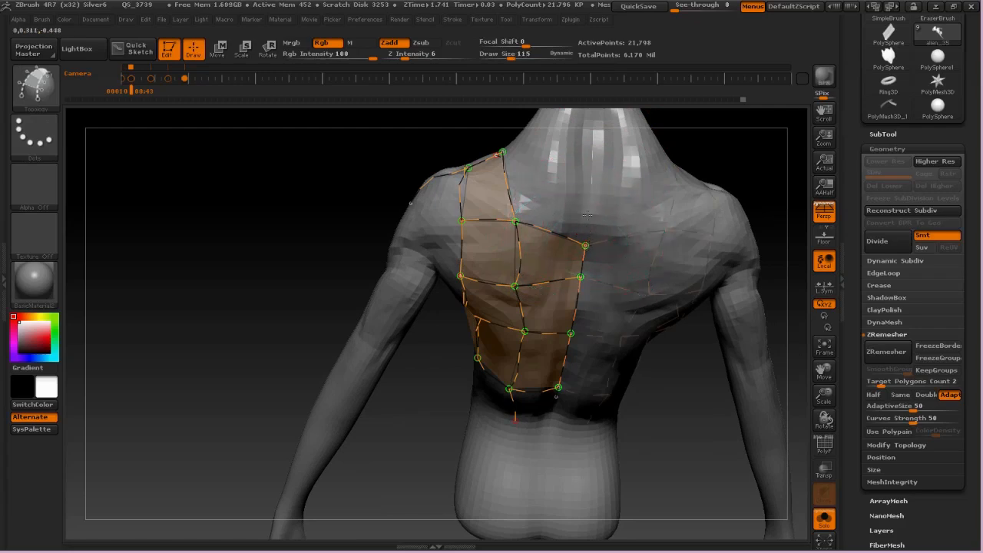
right_click_drag(562, 195, 513, 230)
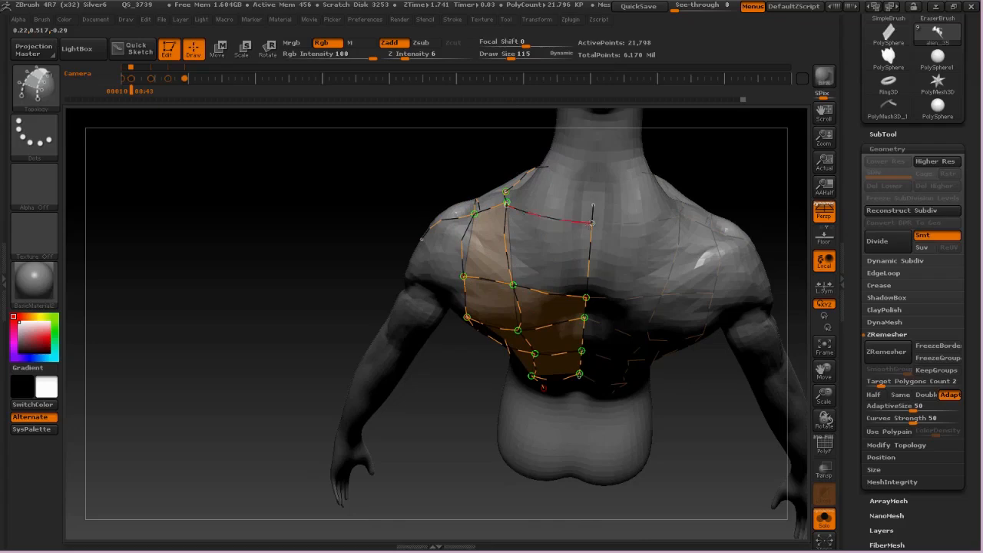
- Draw a topology curve across the chest from the armpit to the sternum, and another from the armpit down to the ribcage loop
right_click_drag(550, 250, 491, 209)
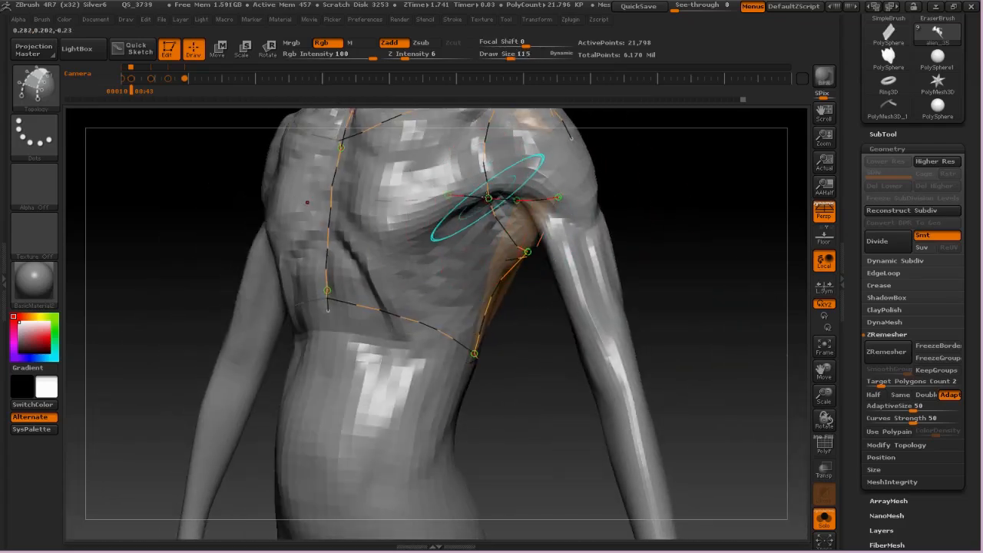
left_click_drag(338, 193, 330, 193)
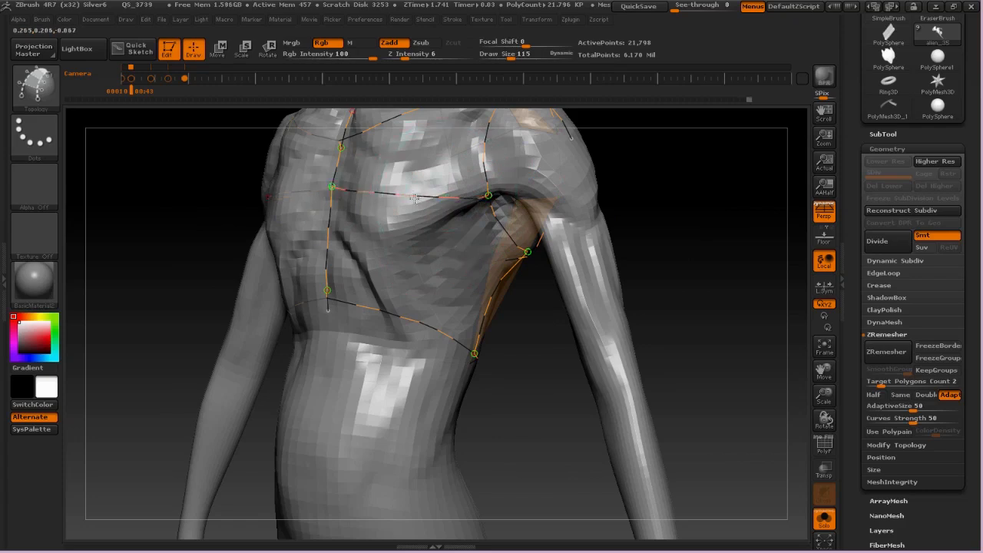
right_click_drag(537, 201, 482, 201)
left_click_drag(499, 193, 477, 274)
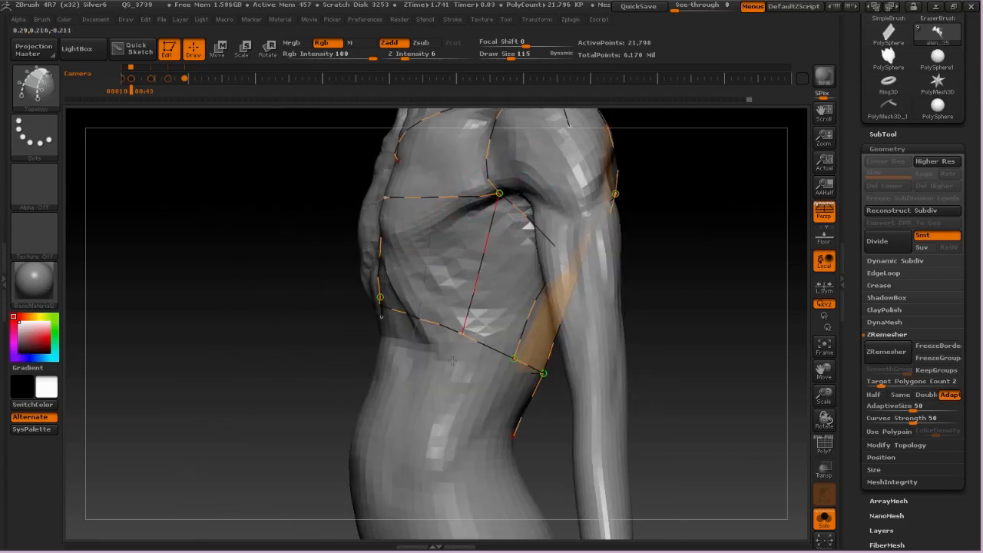
left_click_drag(453, 361, 452, 363)
- Draw a diagonal topology curve from the collarbone to the armpit and a vertical curve down the chest to the ribcage loop
mouse_move(439, 263)
right_mouse_down()
mouse_move(469, 230)
mouse_move(430, 304)
mouse_move(409, 282)
mouse_move(450, 252)
right_mouse_up()
right_click_drag(500, 220, 476, 330)
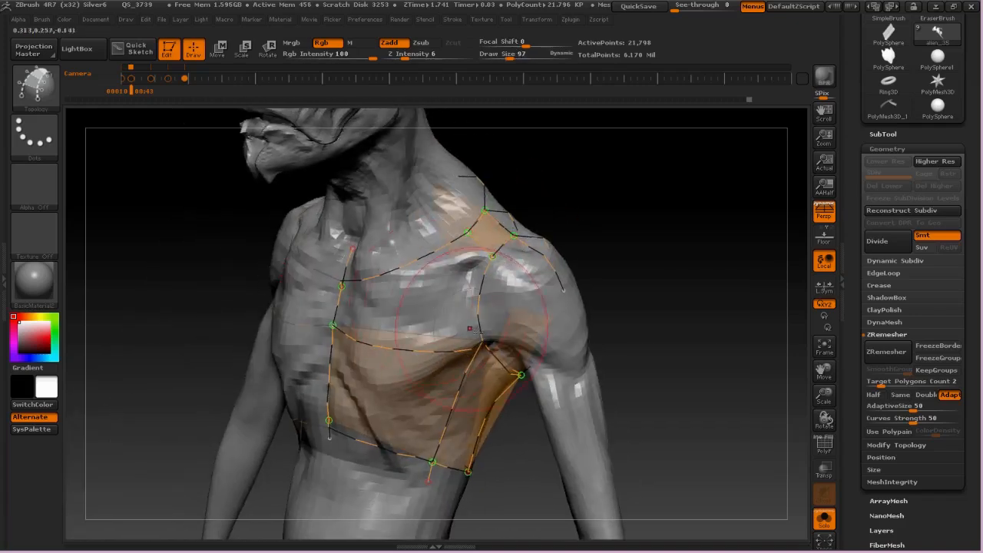
right_click_drag(430, 278, 485, 345)
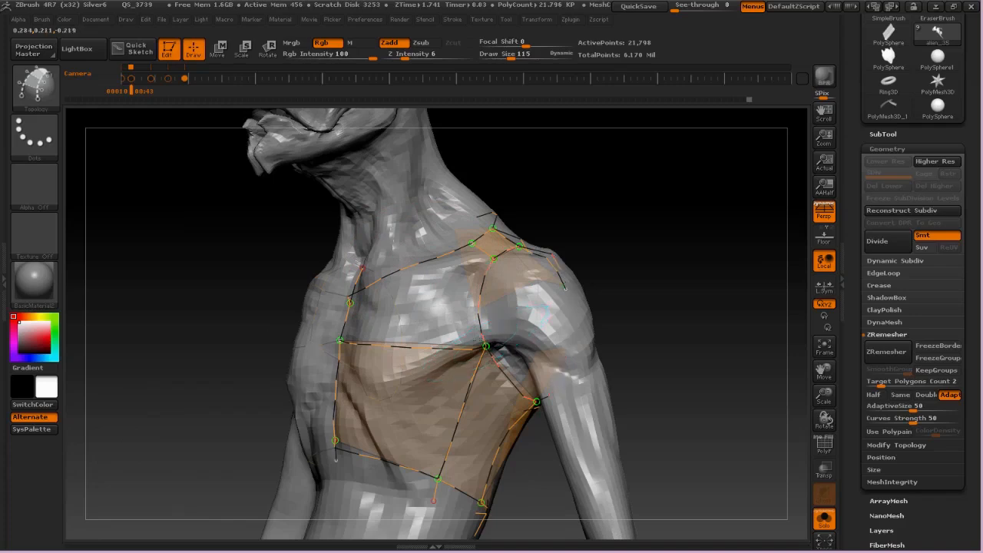
right_click_drag(402, 241, 408, 278)
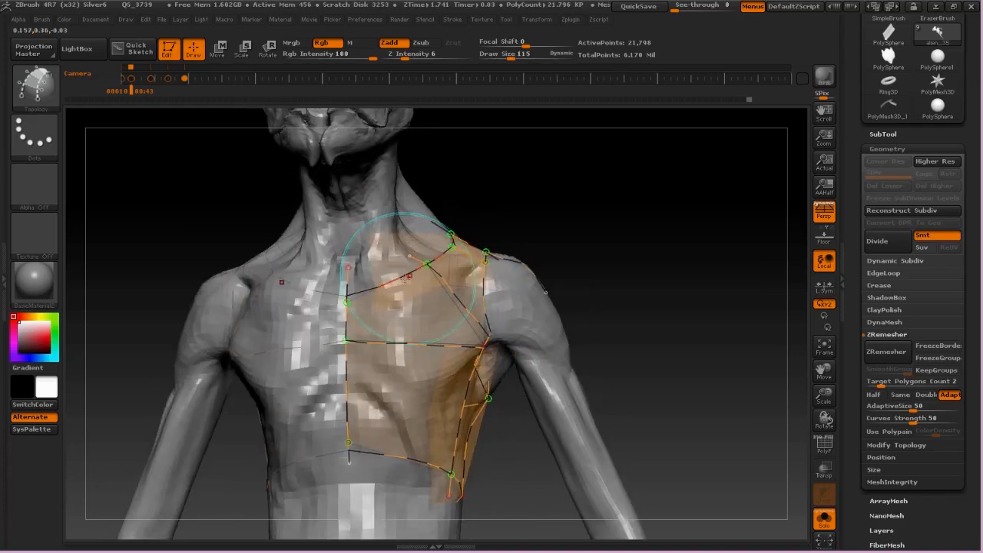
right_click_drag(395, 461, 375, 323)
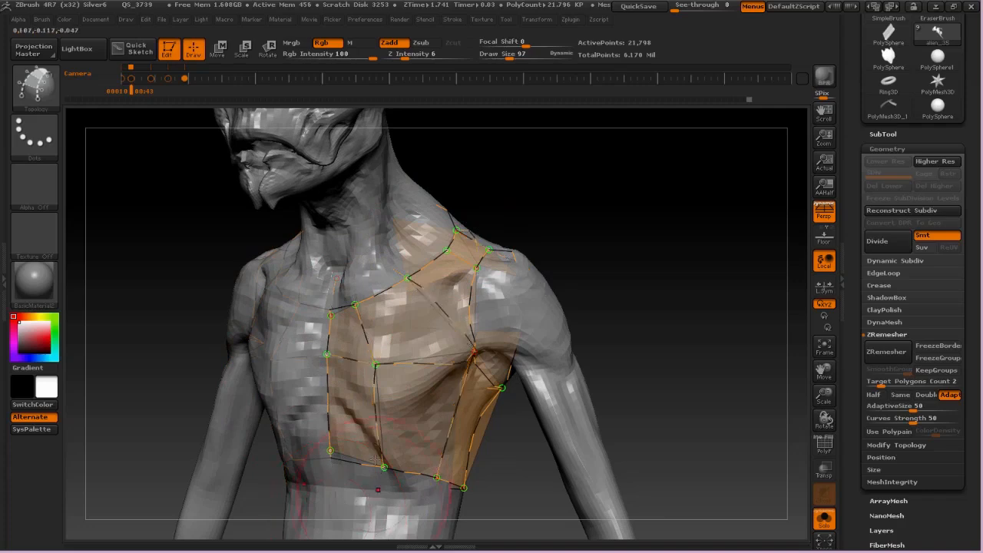
- Try to draw a horizontal topology curve across the upper back from the shoulder blade to the spine
mouse_move(376, 453)
right_mouse_down()
mouse_move(328, 302)
mouse_move(450, 258)
mouse_move(472, 231)
mouse_move(470, 351)
mouse_move(453, 346)
right_mouse_up()
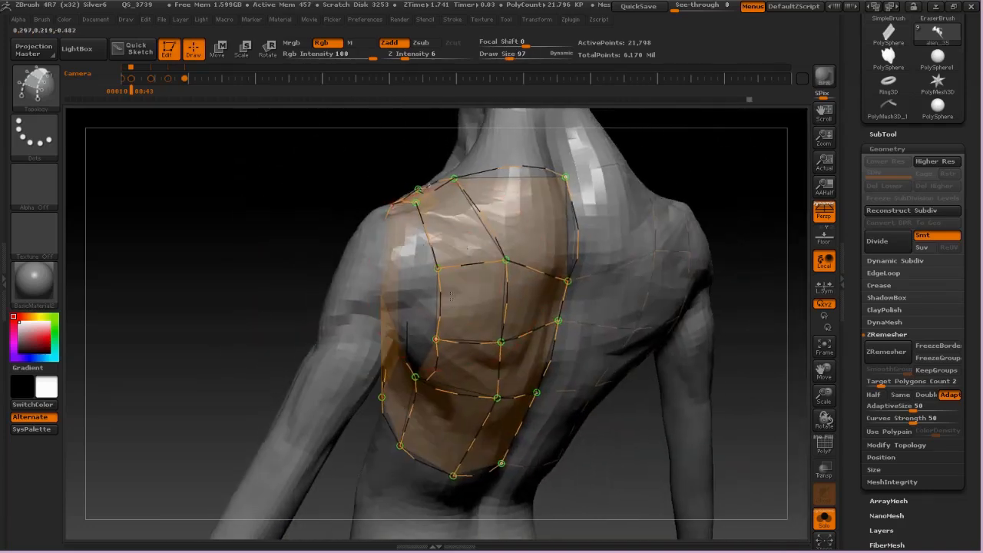
key("bracketright")
left_click_drag(428, 236, 580, 220)
key("ctrl+z")
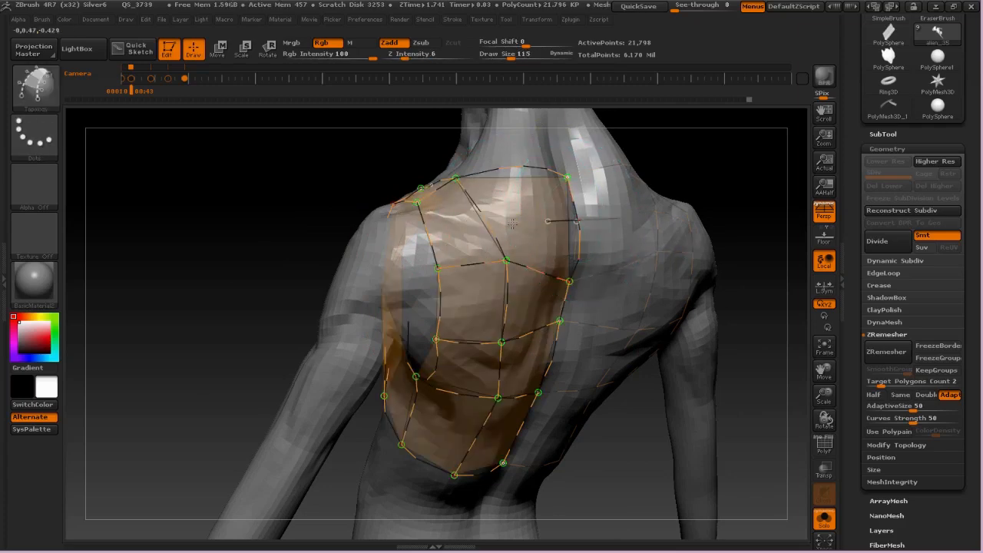
right_click_drag(426, 218, 577, 215)
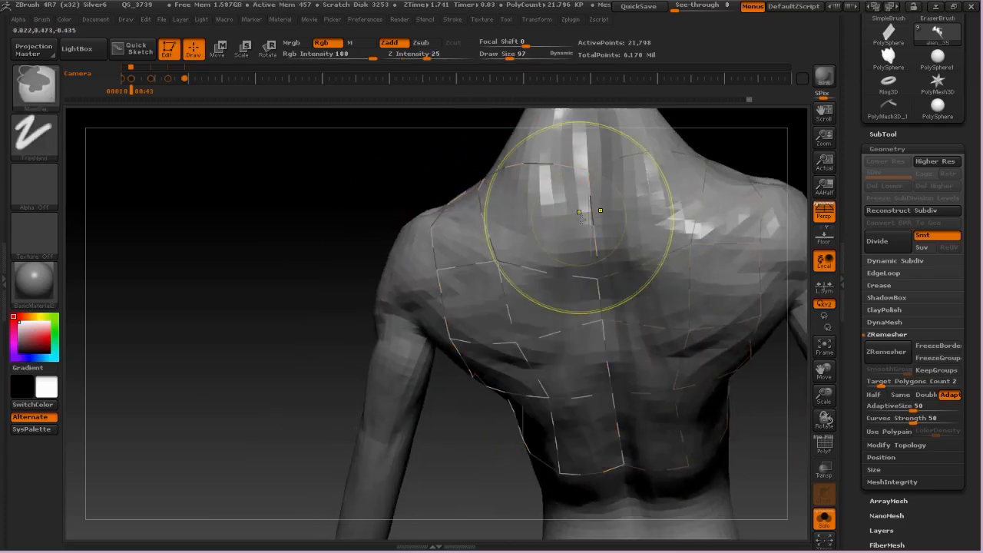
key("ctrl+z")
- Draw a horizontal topology curve across the upper back from the outer shoulder curve, using a smaller brush
key("space")
left_click_drag(592, 215, 576, 215)
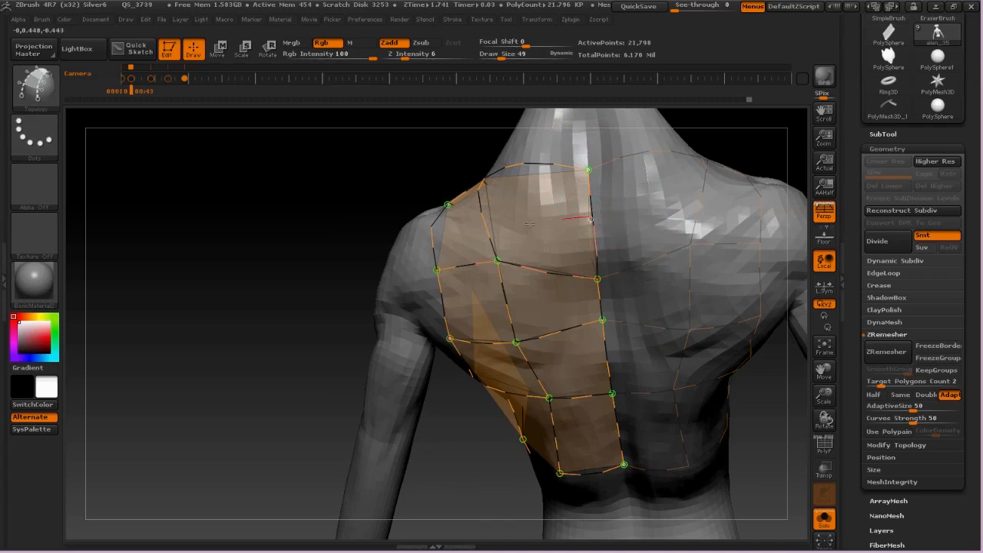
left_click_drag(457, 236, 416, 242)
mouse_move(450, 223)
right_mouse_down()
mouse_move(570, 218)
mouse_move(618, 259)
mouse_move(528, 231)
right_mouse_up()
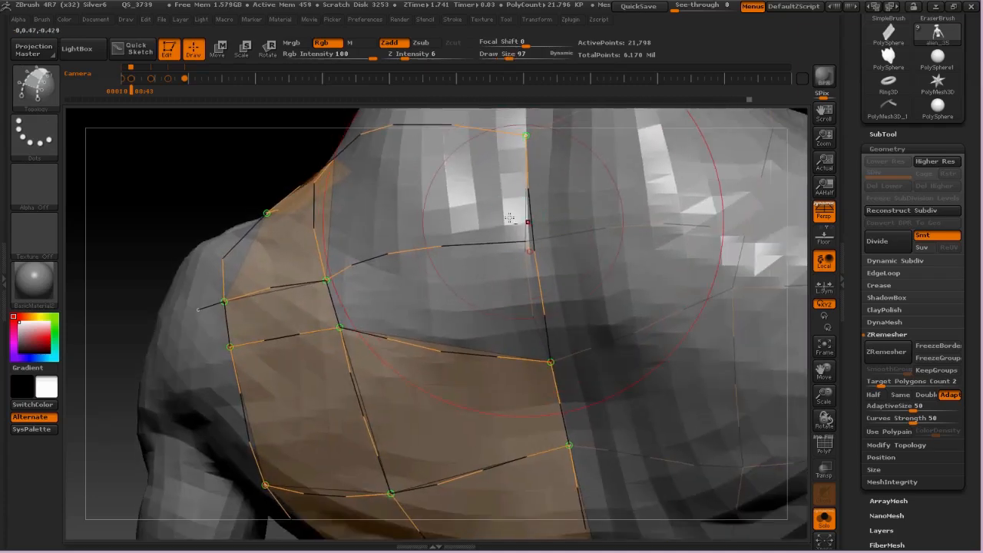
left_click(513, 252)
key("ctrl+z")
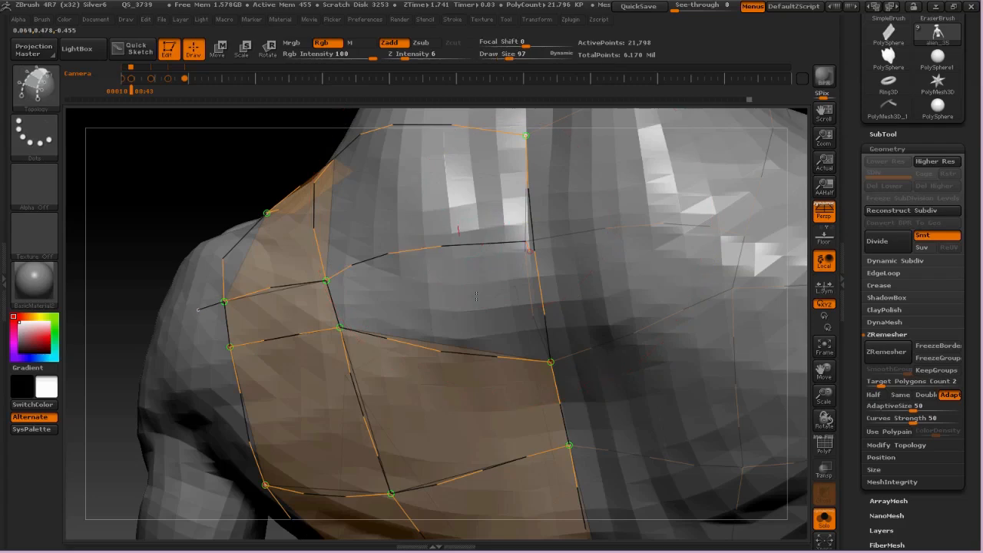
- Try to redraw the horizontal curve section between the shoulder blade and the spine at Draw Size 49
mouse_move(490, 283)
right_mouse_down("ctrl")
mouse_move(497, 220)
mouse_move(513, 227)
right_mouse_up("ctrl")
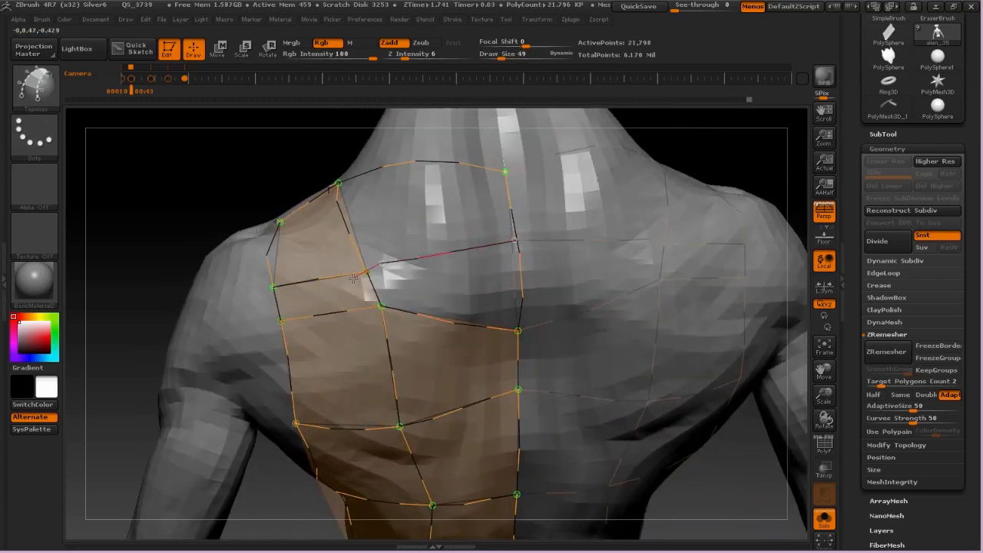
left_click_drag(353, 278, 429, 252)
key("ctrl+z")
key("ctrl+z")
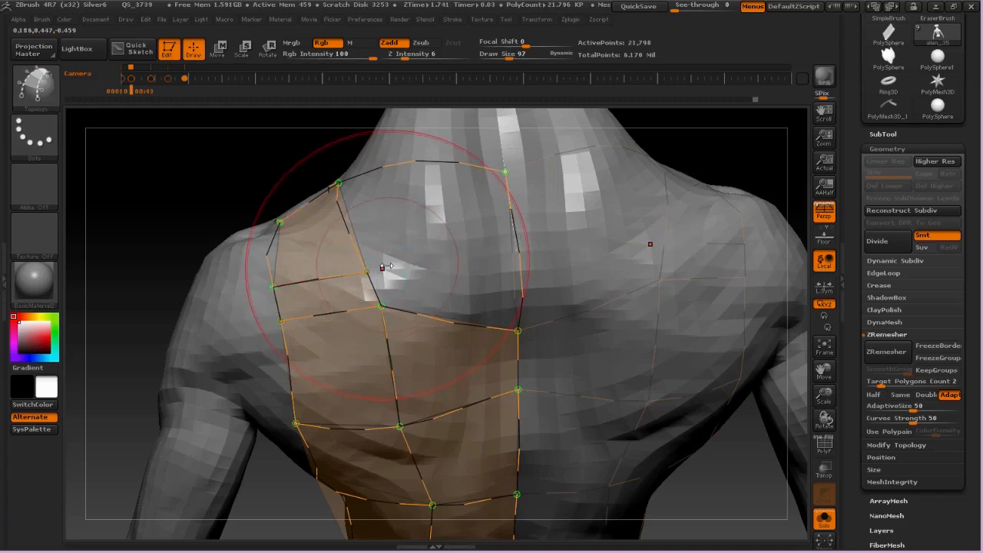
key("space")
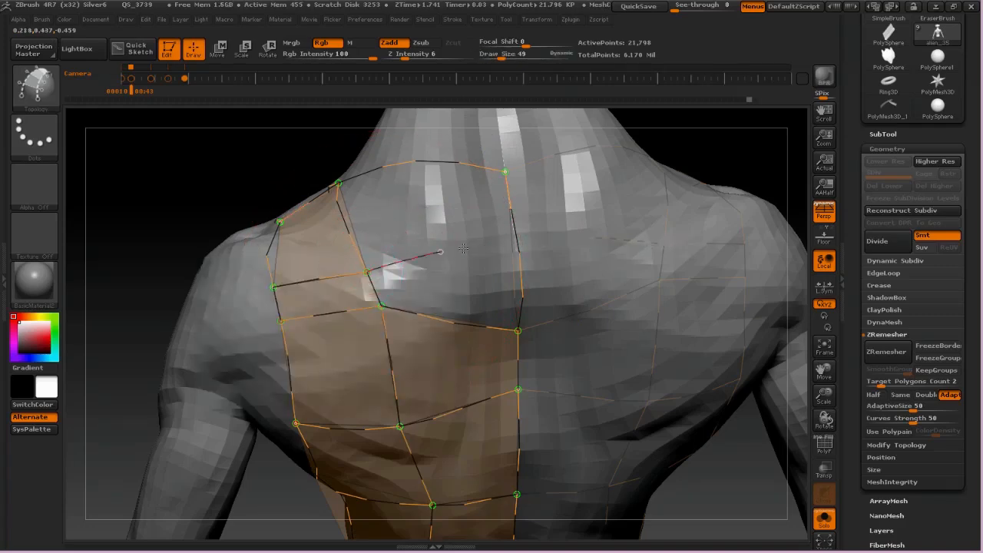
left_click_drag(513, 244, 521, 241)
mouse_move(500, 230)
right_mouse_down()
mouse_move(453, 223)
mouse_move(520, 195)
mouse_move(518, 268)
right_mouse_up()
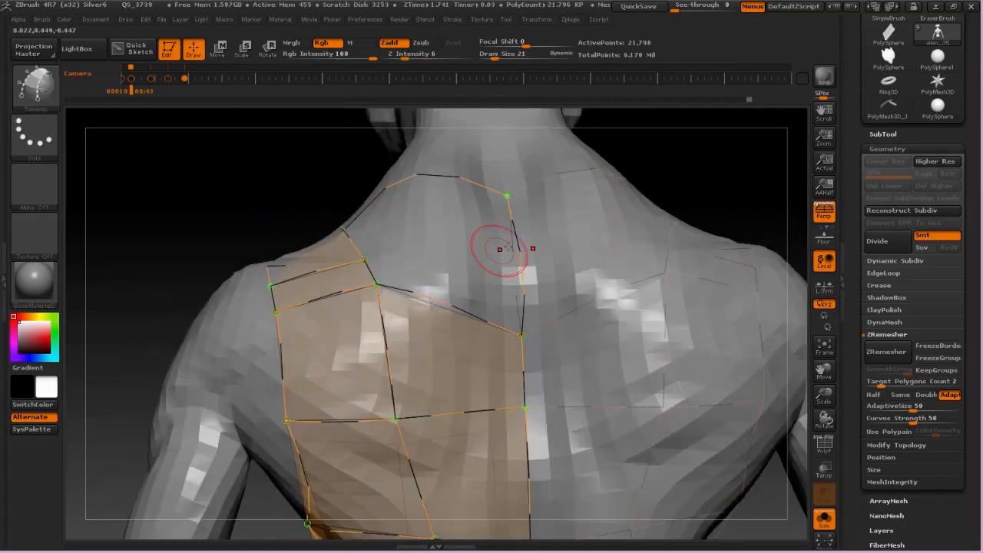
- Erase the upper spine and neck-base curves, and redraw them up the spine and across to the shoulder
right_click_drag(527, 221, 542, 230)
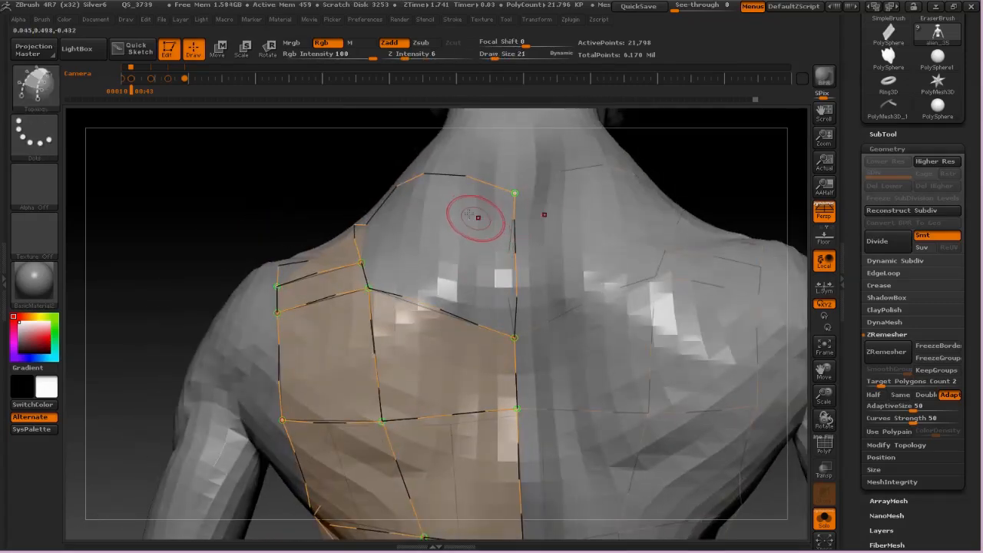
mouse_move(460, 204)
left_mouse_down("alt")
mouse_move(508, 135)
mouse_move(487, 193)
mouse_move(527, 259)
mouse_move(513, 345)
left_mouse_up("alt")
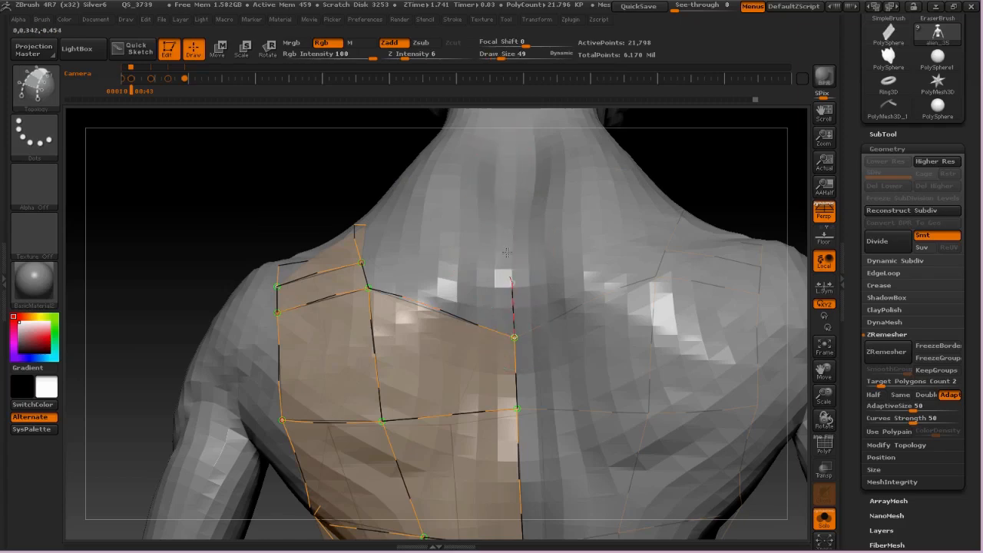
right_click_drag(499, 177, 469, 247)
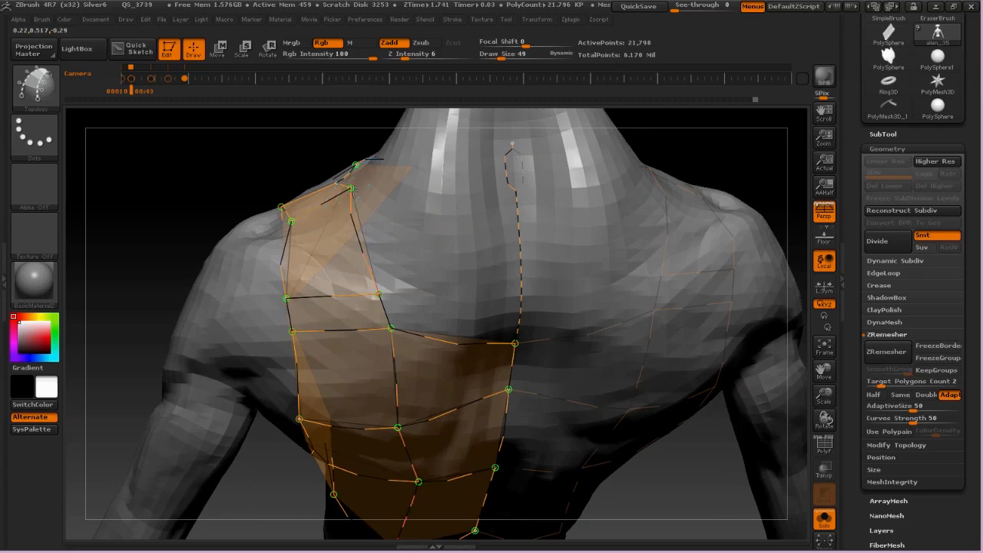
left_click(517, 206)
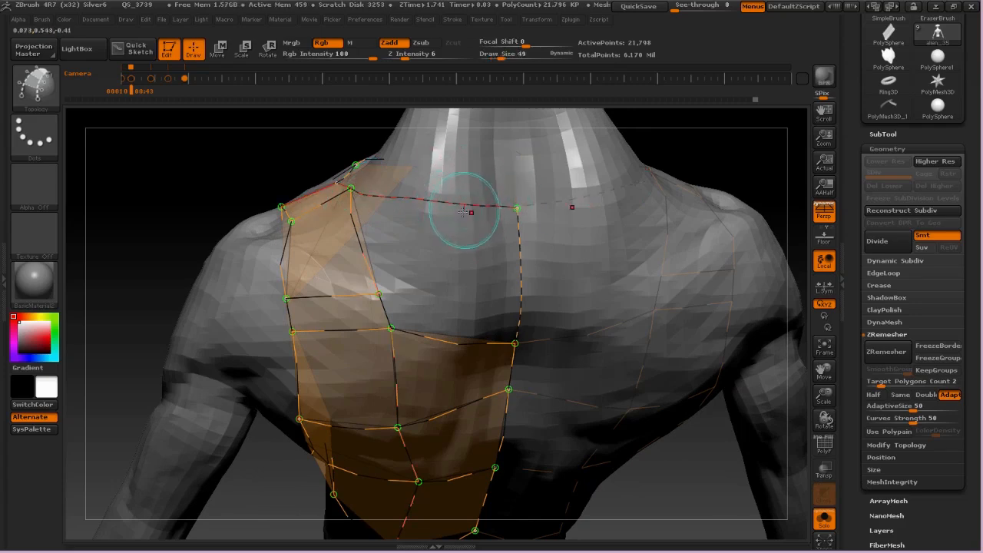
- Try to draw a topology curve from the shoulder-blade junction straight across to the redrawn spine curve
right_click_drag(461, 223, 417, 282)
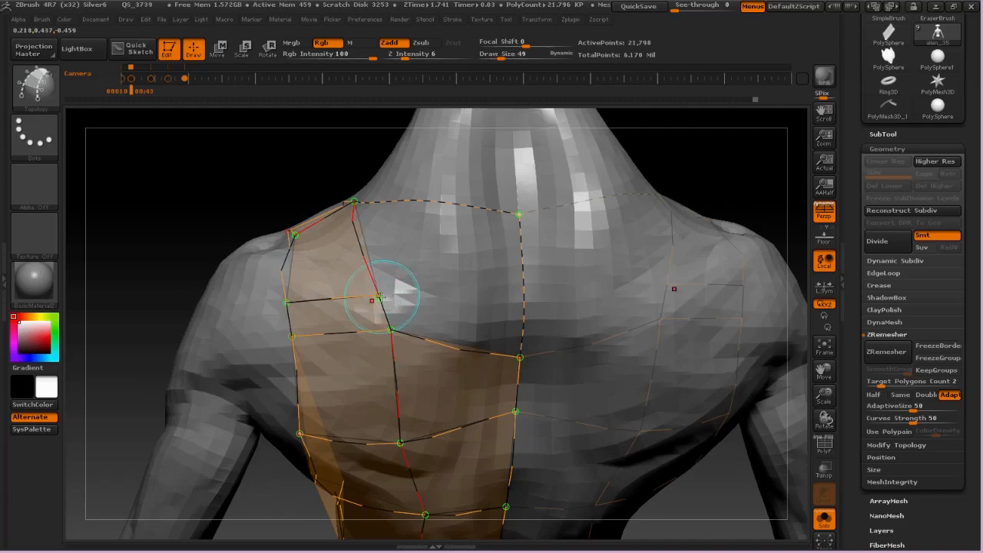
left_click(381, 296)
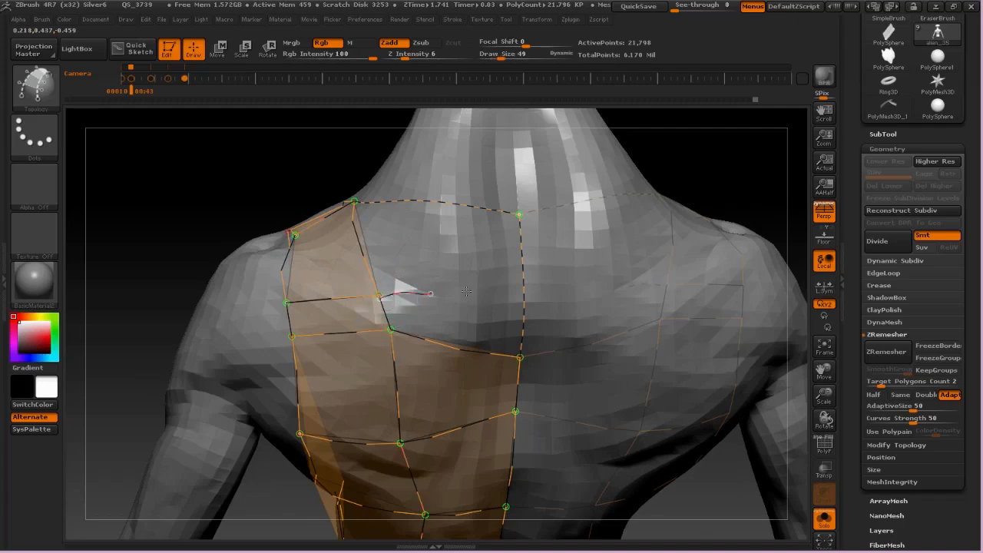
left_click(378, 296)
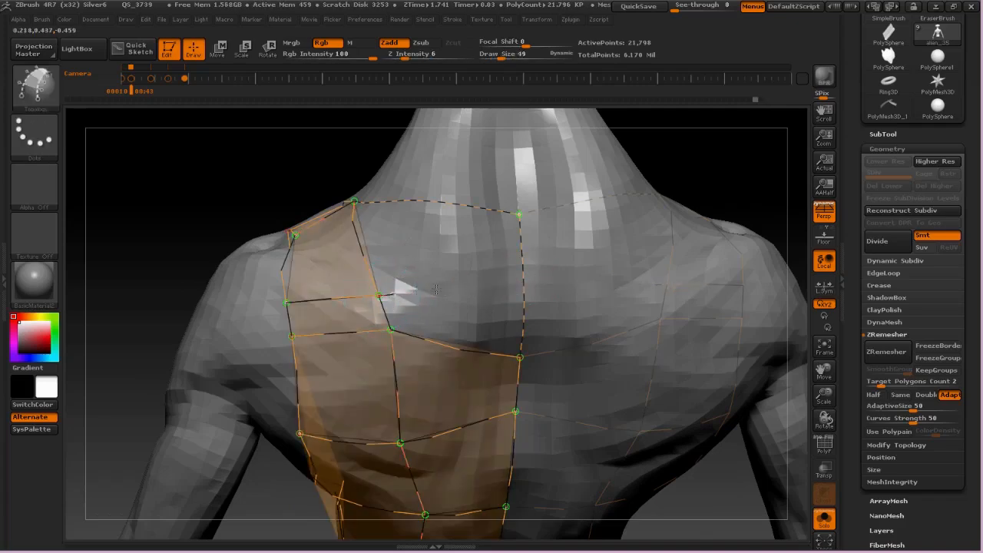
left_click(522, 285)
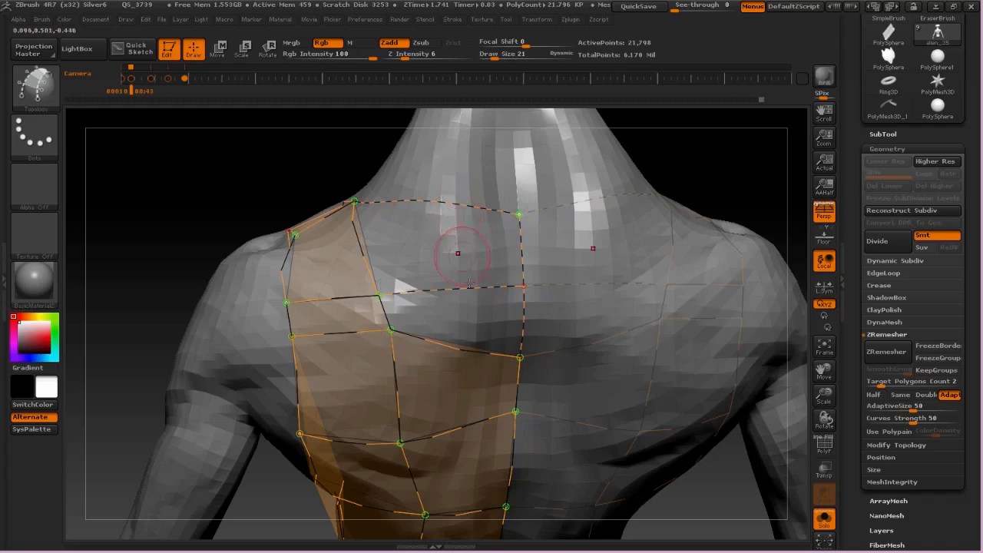
right_click_drag(479, 291, 486, 181)
key("ctrl+z")
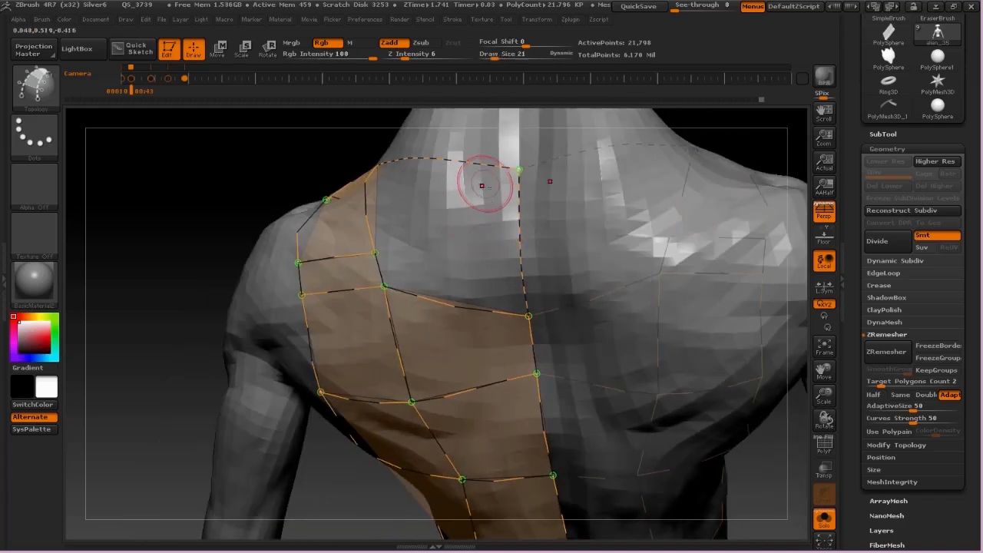
- Generate the torso mesh from the topology curves and hide the alien body to isolate it
right_click_drag(481, 162, 458, 212)
left_click(390, 345)
left_click_drag(615, 153, 630, 201, "ctrl")
left_click(527, 172, "ctrl+shift")
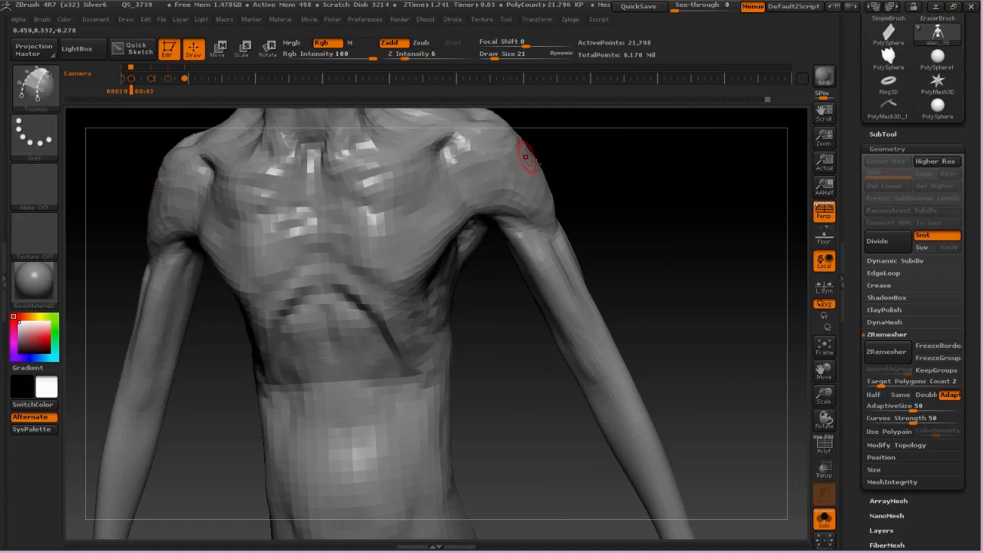
left_click_drag(595, 166, 640, 218, "ctrl+shift")
mouse_move(595, 166)
right_mouse_down("ctrl")
mouse_move(522, 79)
mouse_move(517, 260)
right_mouse_up("ctrl")
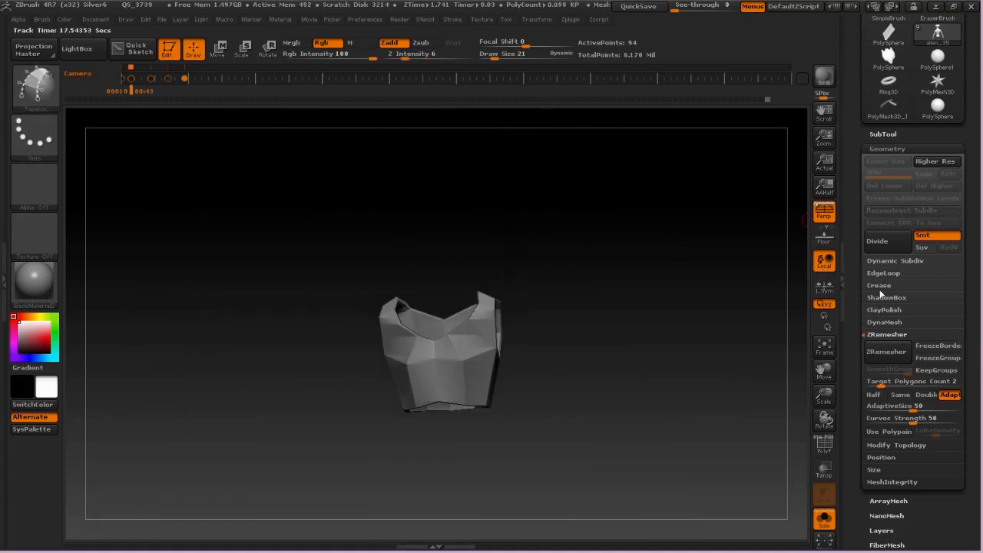
- Delete the hidden body geometry and subdivide the remaining torso mesh twice
left_click(880, 334)
left_click(891, 347)
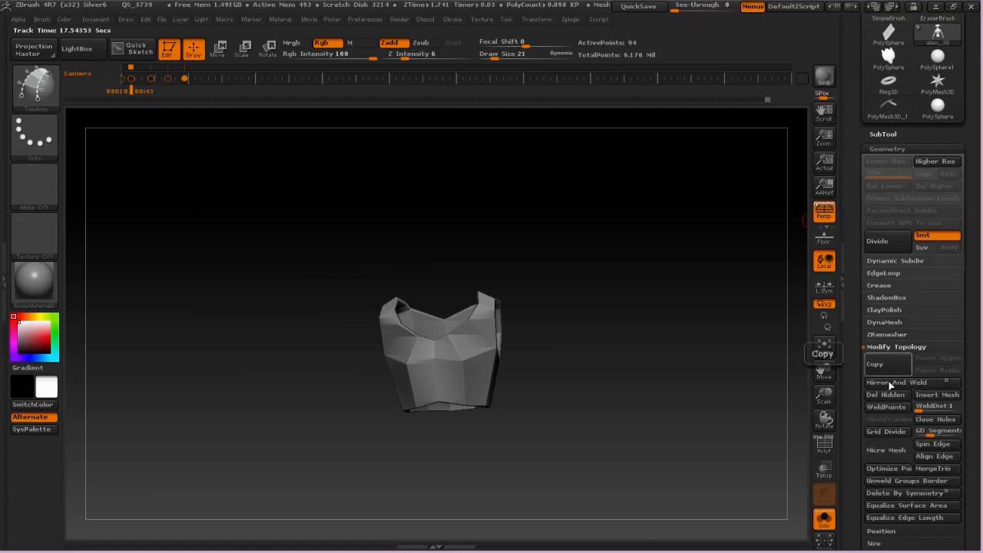
left_click(889, 395)
key("ctrl+d")
key("ctrl+d")
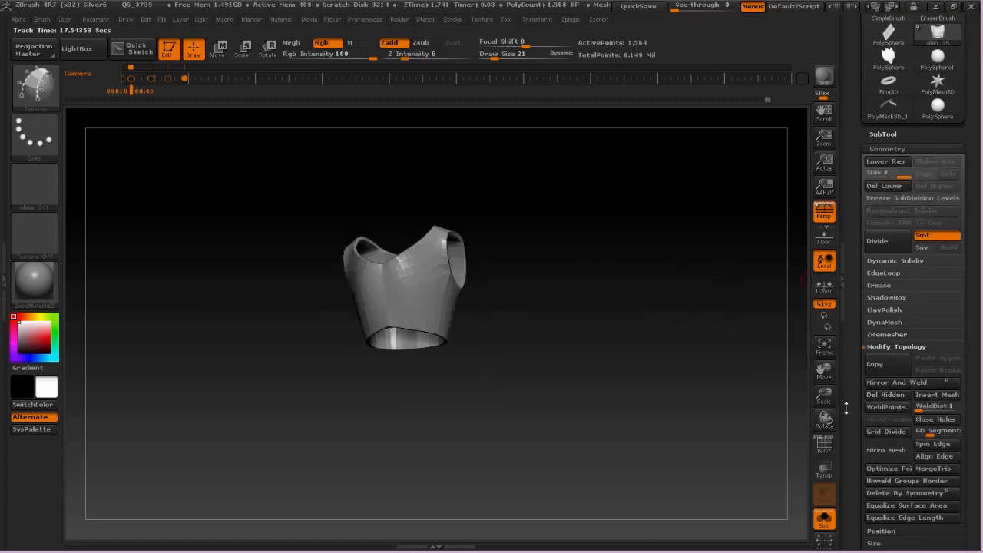
- Turn off Solo mode and hide the jacket subtools alien_36 and alien_41
left_click(824, 524)
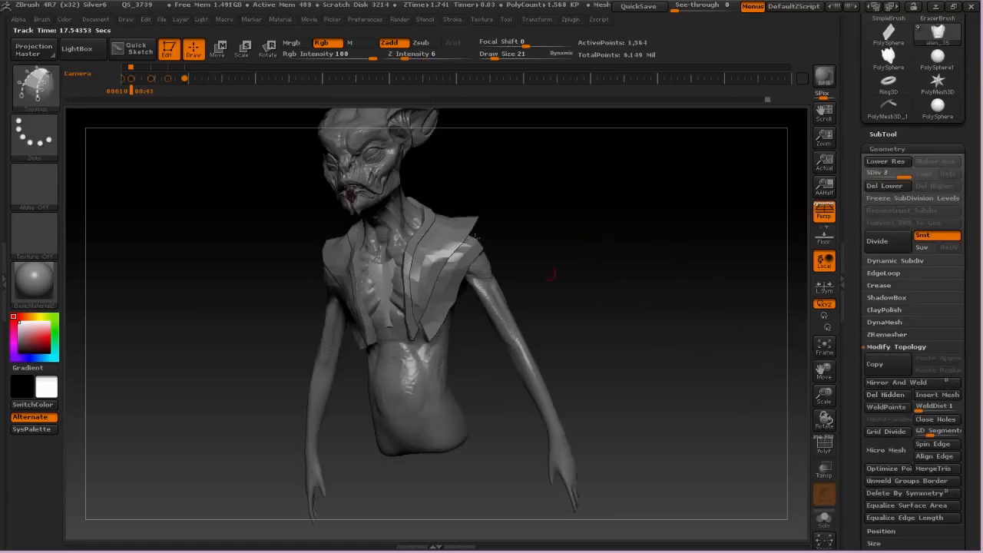
left_click(883, 135)
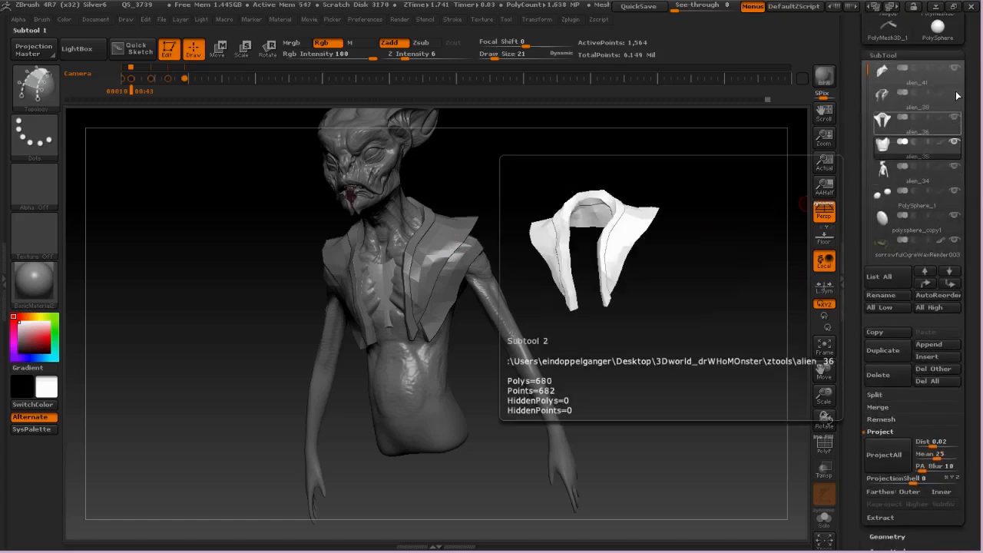
left_click(955, 119)
left_click(955, 69)
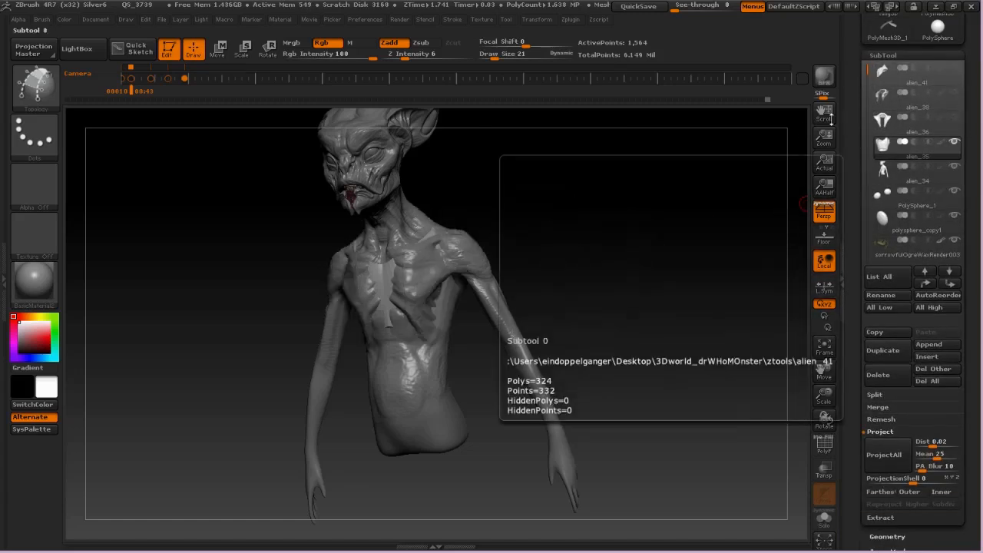
- Pull the vest's chest, shoulders and back outward over the alien's body with an enlarged Move brush
key("space")
left_click_drag(466, 270, 507, 271)
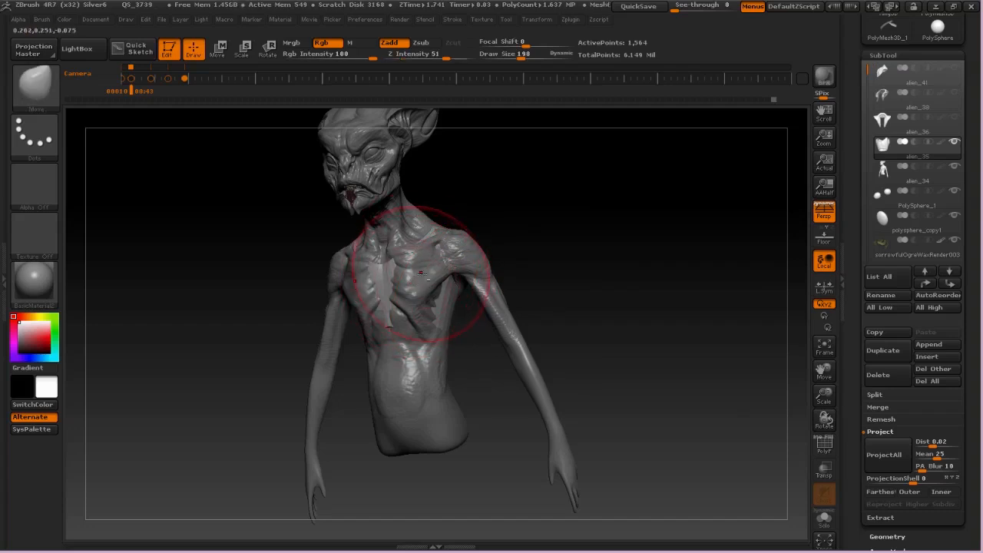
mouse_move(421, 272)
left_mouse_down()
mouse_move(433, 275)
mouse_move(425, 268)
left_mouse_up()
right_click_drag(425, 268, 448, 239)
mouse_move(447, 275)
right_mouse_down()
mouse_move(476, 257)
mouse_move(452, 235)
right_mouse_up()
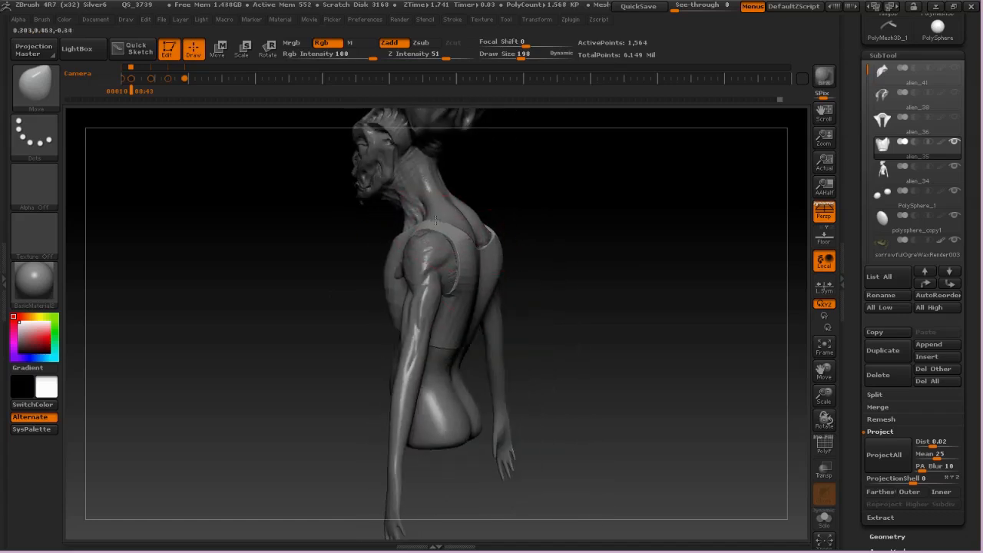
key("space")
left_click_drag(440, 222, 431, 222)
mouse_move(492, 224)
right_mouse_down()
mouse_move(441, 226)
mouse_move(489, 200)
mouse_move(435, 275)
mouse_move(489, 260)
mouse_move(501, 283)
right_mouse_up()
right_click_drag(378, 281, 388, 369, "alt")
mouse_move(387, 369)
right_mouse_down()
mouse_move(439, 356)
mouse_move(368, 298)
right_mouse_up()
- Switch the vest to subdivision level 2 and set the Move brush to Draw Size 80 and Focal Shift -33
key("shift+d")
key("shift+d")
key("space")
mouse_move(390, 372)
left_mouse_down()
mouse_move(401, 372)
mouse_move(402, 357)
left_mouse_up()
key("space")
key("d")
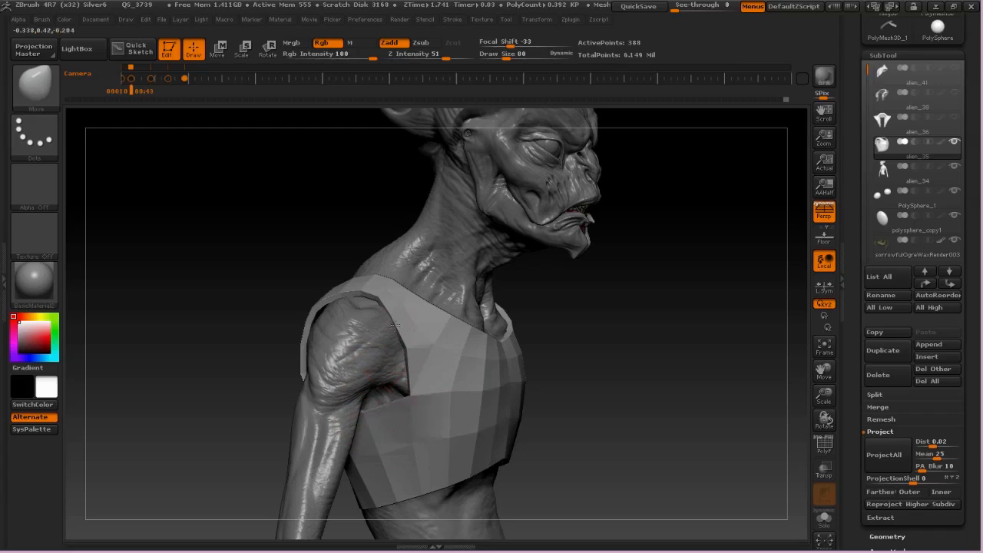
- Reshape the vest around the armpit and raise the centre of its lower front edge with the Move brush
right_click_drag(400, 322, 410, 341)
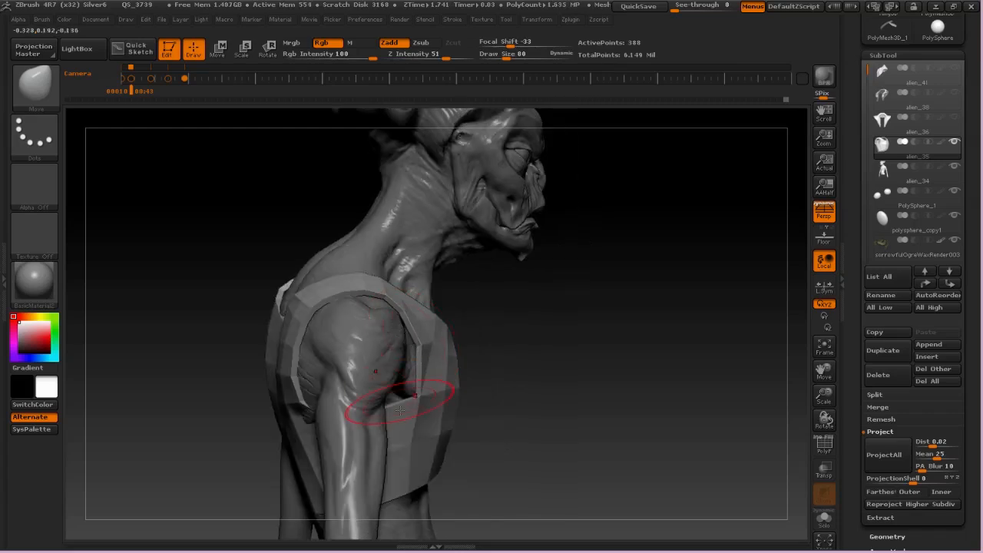
right_click_drag(399, 410, 393, 453)
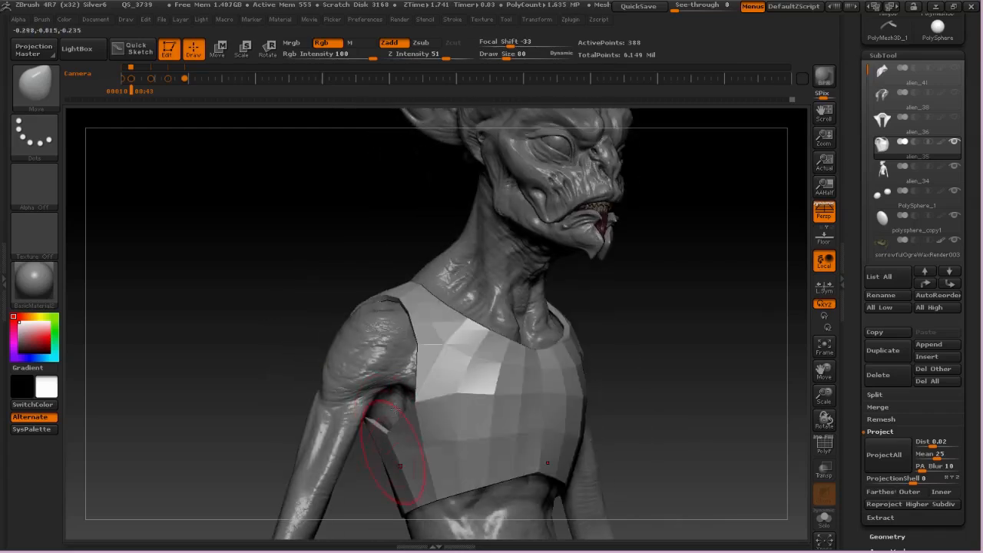
mouse_move(394, 411)
right_mouse_down()
mouse_move(384, 377)
mouse_move(357, 440)
mouse_move(331, 452)
mouse_move(353, 417)
right_mouse_up()
left_click_drag(459, 393, 461, 377)
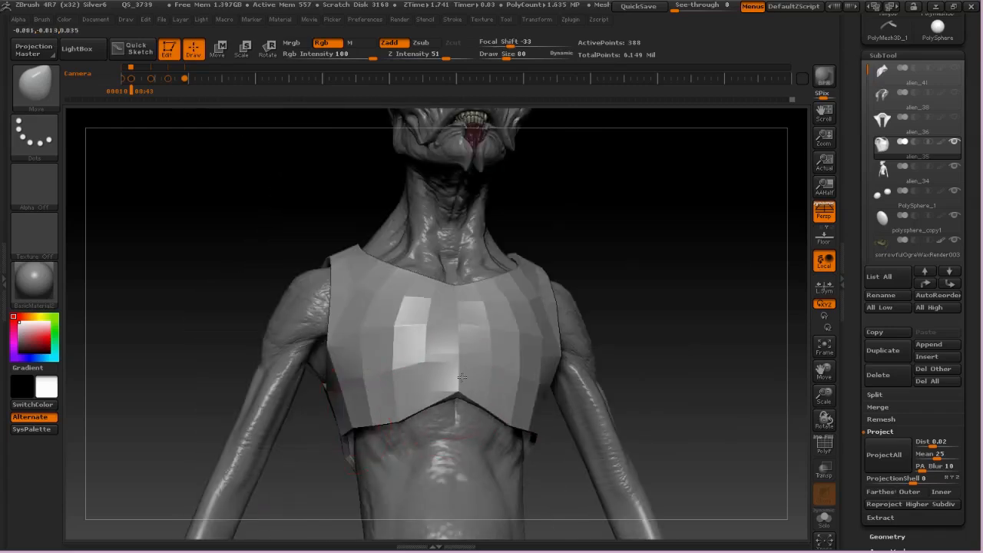
- Raise the vest to subdivision level 3 and show the jacket subtools alien_36 and alien_41
mouse_move(448, 346)
right_mouse_down()
mouse_move(445, 325)
mouse_move(516, 307)
right_mouse_up()
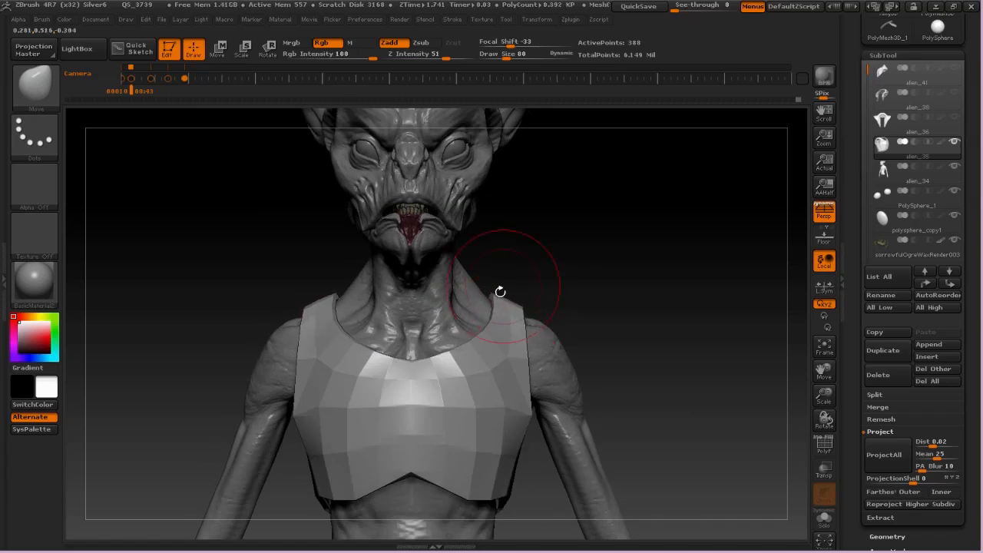
key("ctrl+d")
right_click_drag(407, 311, 557, 248)
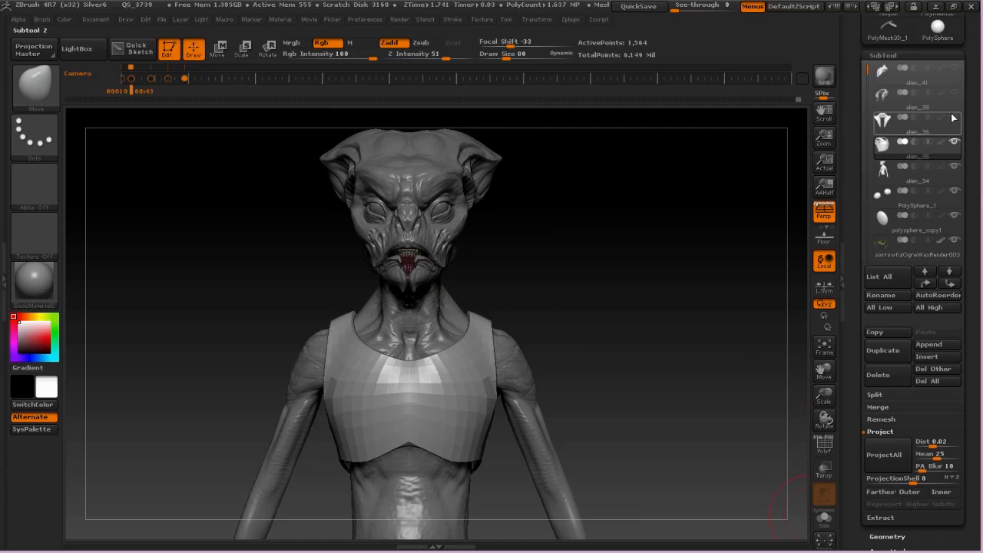
left_click(956, 78)
- Tuck the vest's chest sides in beneath the jacket with the Move brush at Draw Size 115
right_click_drag(643, 196, 344, 342)
key("space")
left_click_drag(344, 342, 351, 343)
right_click_drag(350, 342, 357, 353, "shift")
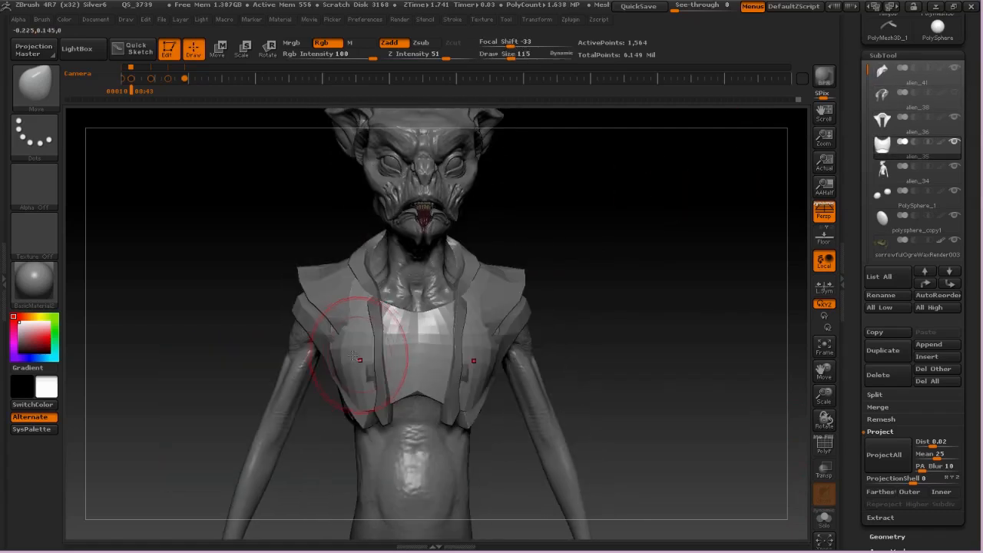
left_click_drag(357, 353, 344, 351)
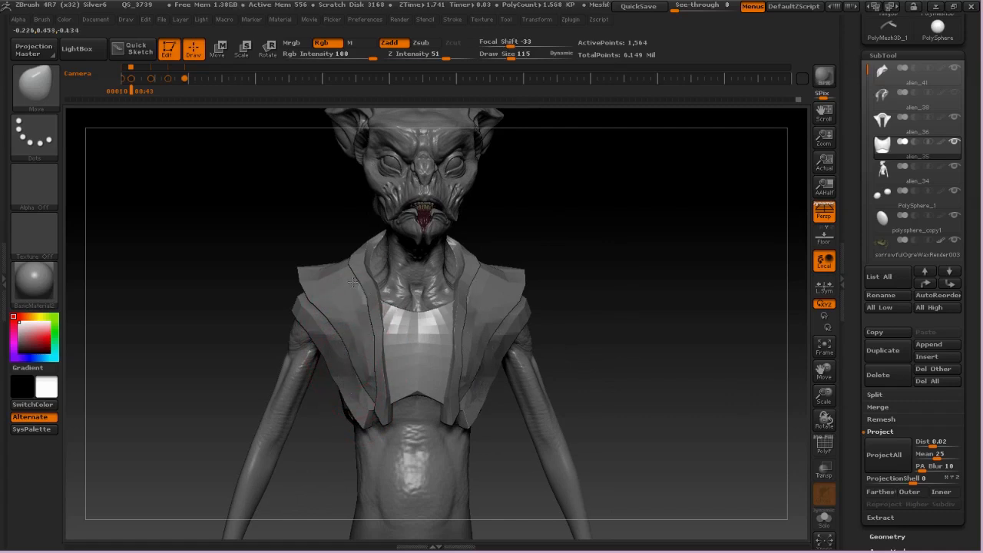
- Make the vest alien_35 the active subtool, set the Draw Size to 80 and view it from below
left_click(422, 305, "alt")
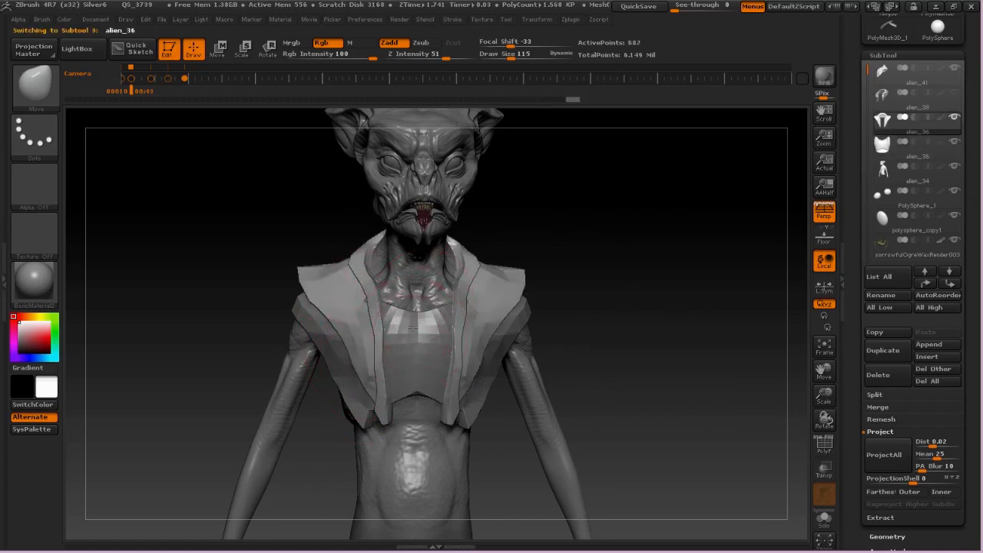
left_click(413, 328, "alt")
key("space")
left_click_drag(422, 317, 417, 318)
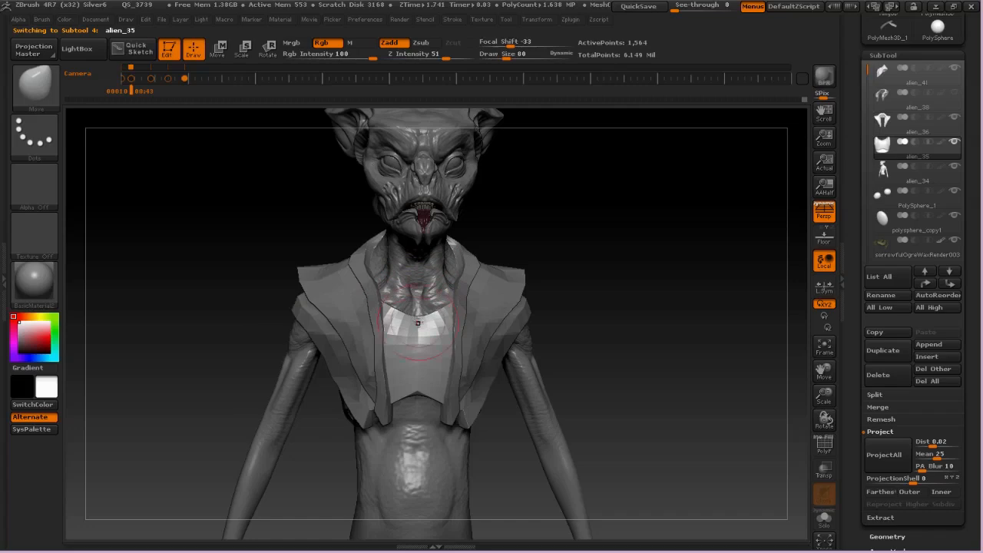
right_click_drag(419, 329, 423, 273)
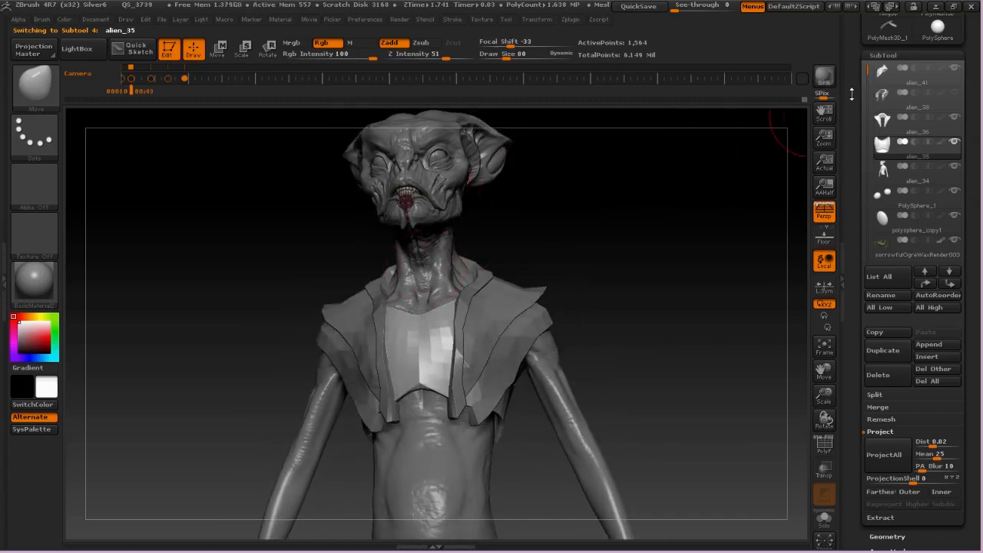
- Save the tool as a new ZTool file named alien_42 in the ztools folder
left_click_drag(852, 94, 847, 245)
left_click_drag(960, 120, 957, 200)
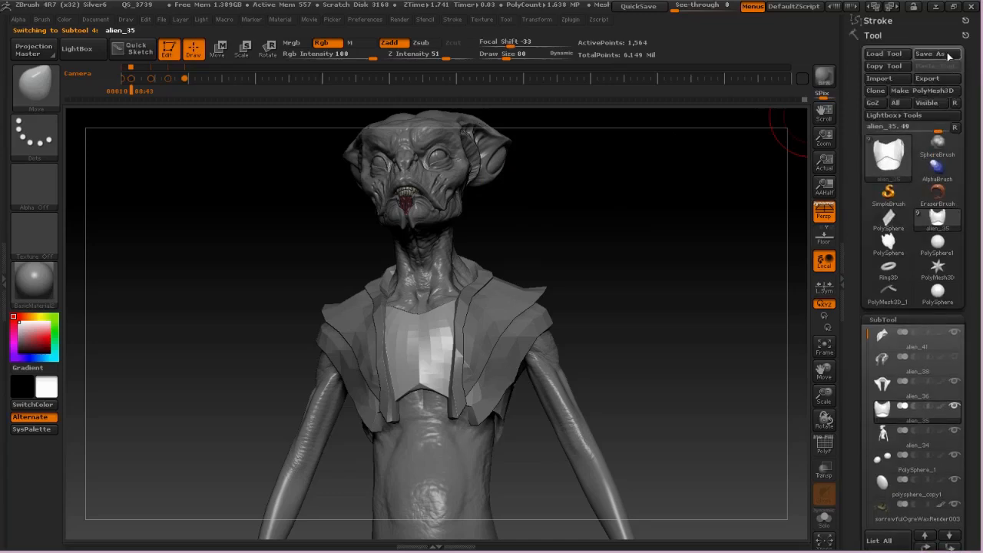
left_click(929, 54)
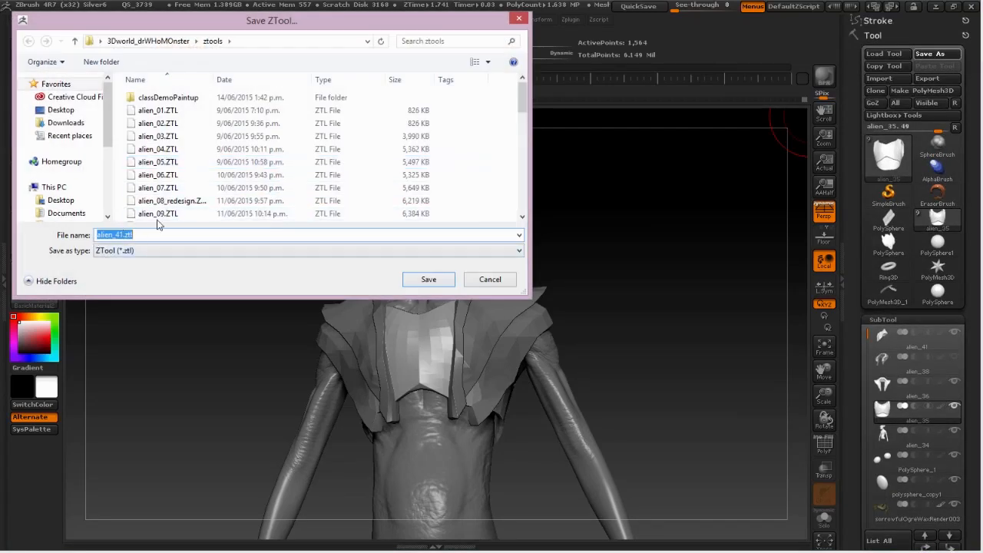
left_click_drag(119, 235, 270, 202)
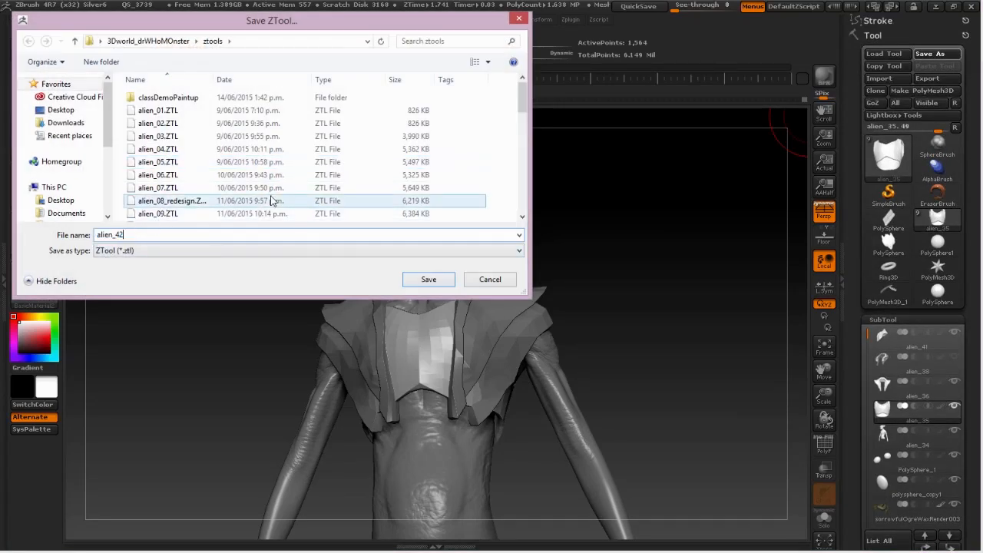
type("2")
key("Return")
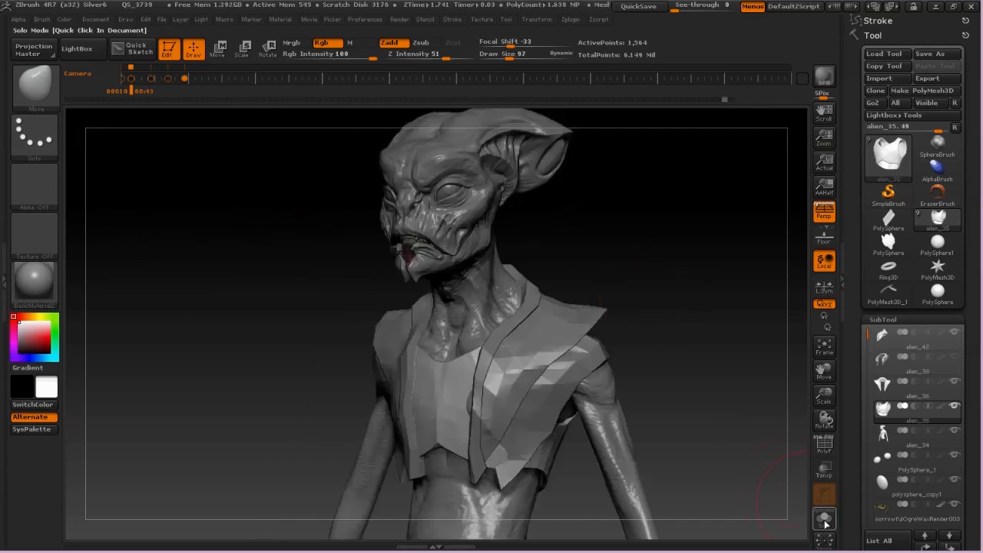
- Isolate the vest in Solo mode, raise it to subdivision level 7 and set the Draw Size to 21
left_click(824, 520)
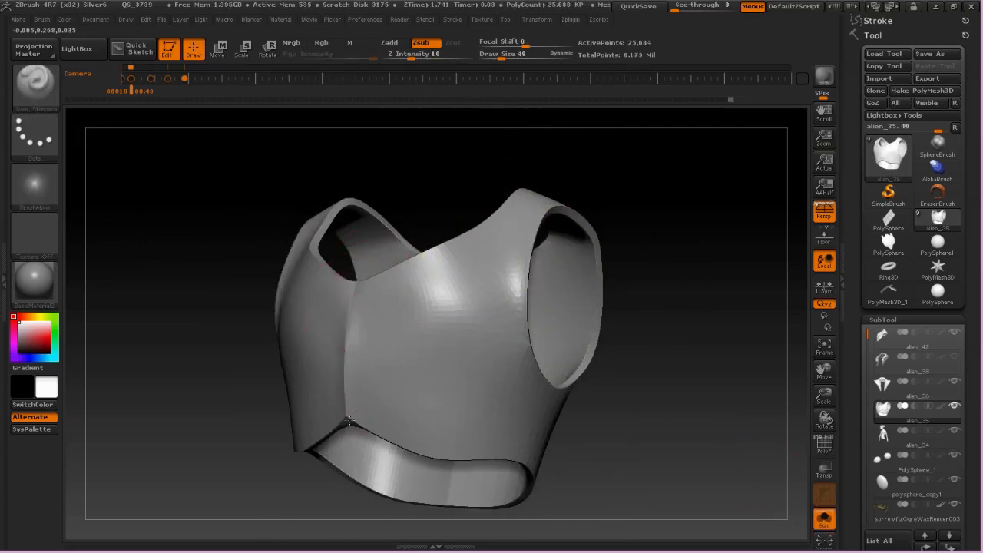
mouse_move(347, 345)
right_mouse_down()
mouse_move(285, 211)
mouse_move(364, 300)
mouse_move(274, 292)
mouse_move(231, 324)
right_mouse_up()
key("space")
left_click_drag(283, 257, 273, 257)
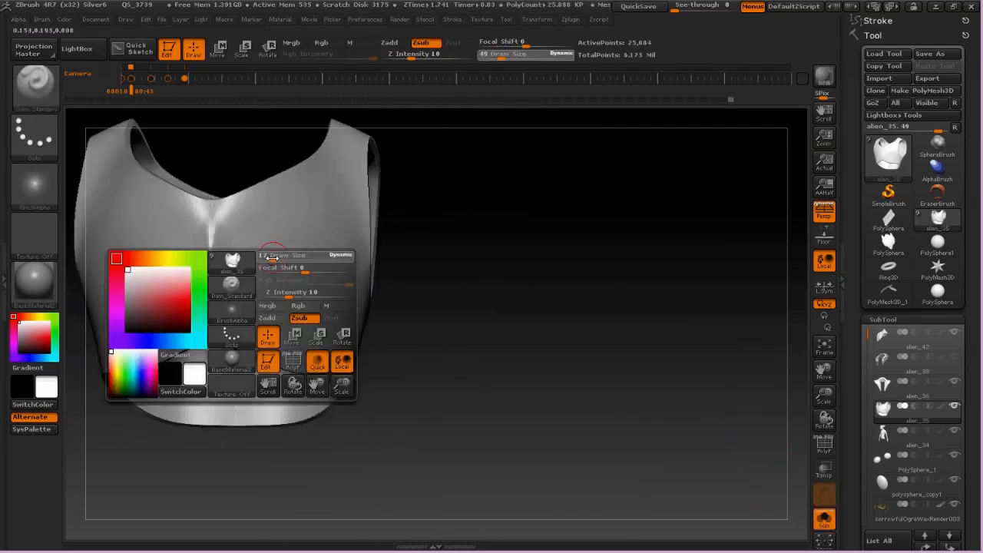
key("ctrl")
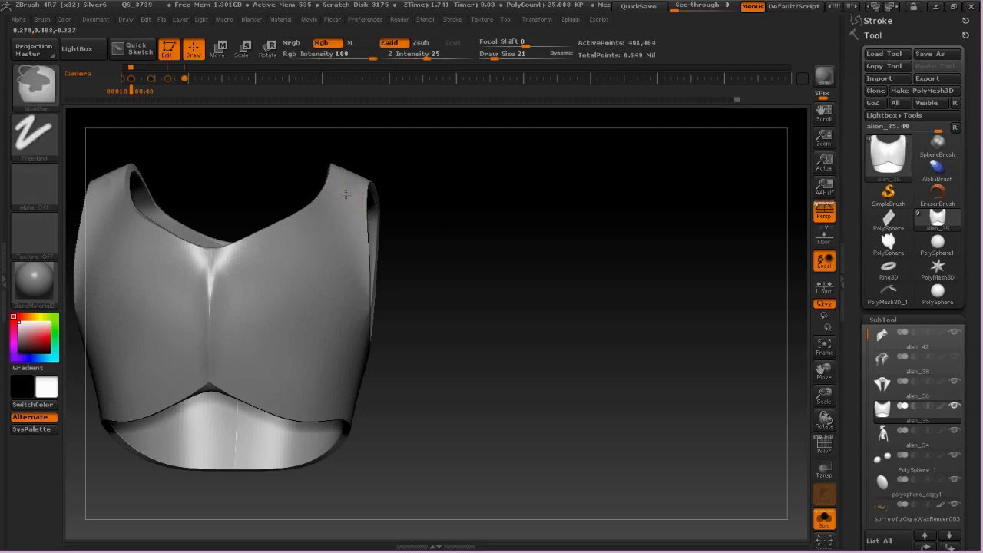
- Paint a mask over an angular panel on each side of the vest's upper chest and an oval at the centre below
mouse_move(347, 194)
left_mouse_down("ctrl")
mouse_move(278, 265)
mouse_move(268, 346)
mouse_move(303, 277)
left_mouse_up("ctrl")
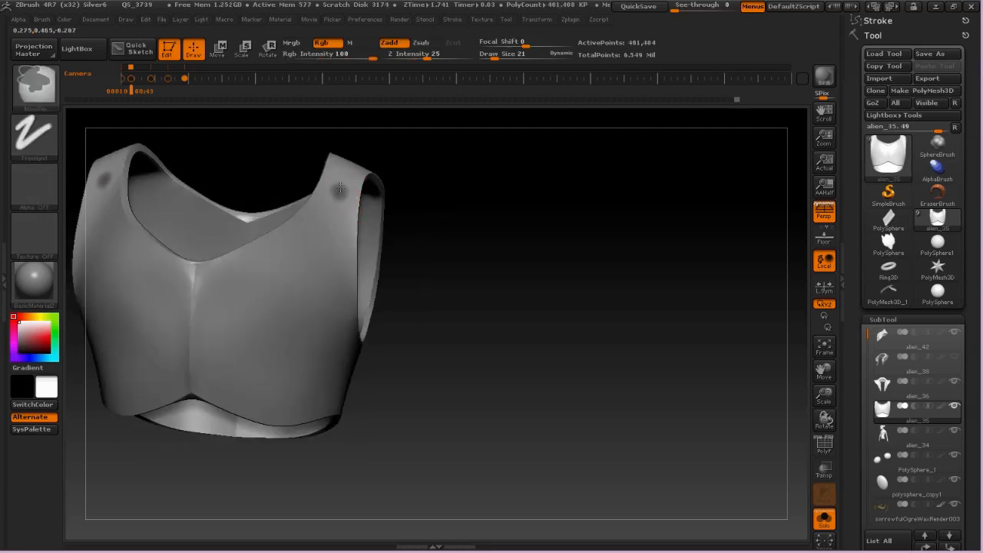
mouse_move(342, 188)
left_mouse_down("ctrl")
mouse_move(278, 275)
mouse_move(330, 319)
mouse_move(331, 201)
left_mouse_up("ctrl")
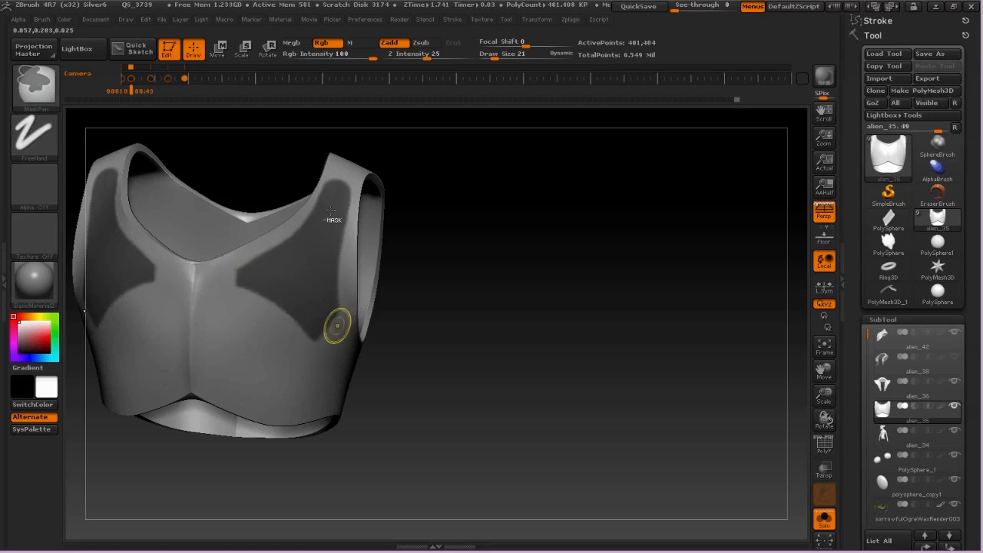
left_click_drag(331, 211, 343, 190, "ctrl+alt")
right_click_drag(289, 271, 215, 255)
mouse_move(207, 250)
left_mouse_down("ctrl")
mouse_move(206, 311)
mouse_move(210, 257)
left_mouse_up("ctrl")
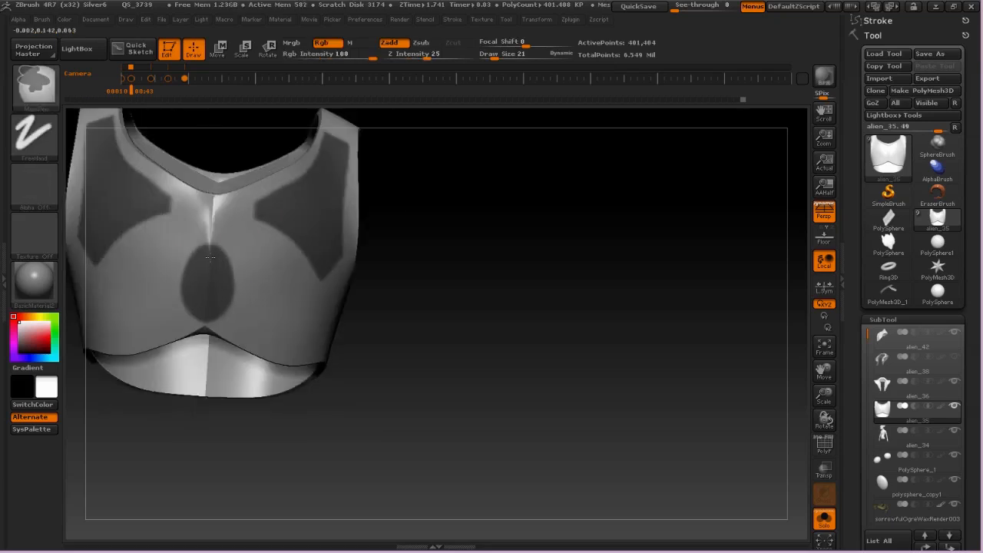
- Outline and fill a large masked panel on each side of the central oval with Draw Size 12
left_click_drag(254, 234, 257, 338, "ctrl")
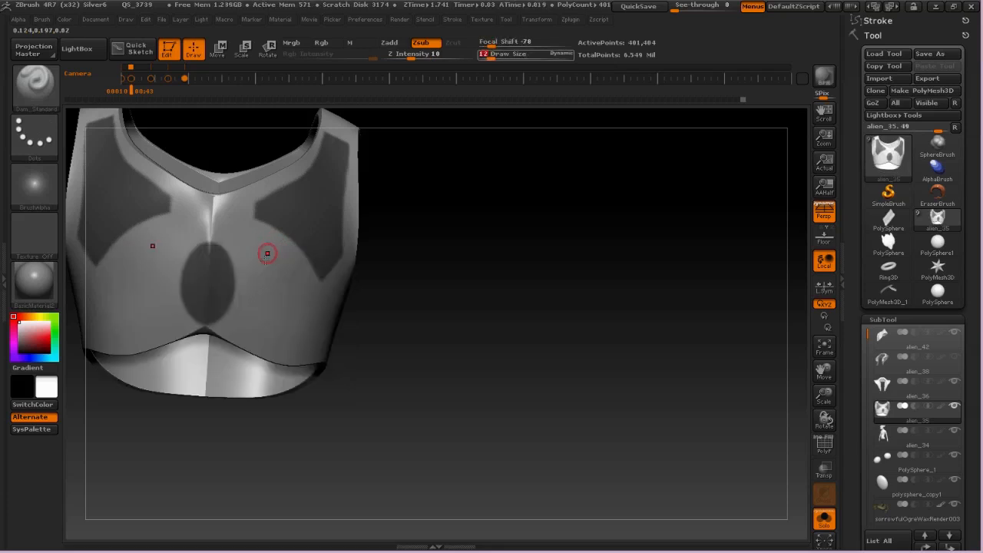
left_click_drag(251, 259, 244, 327, "ctrl")
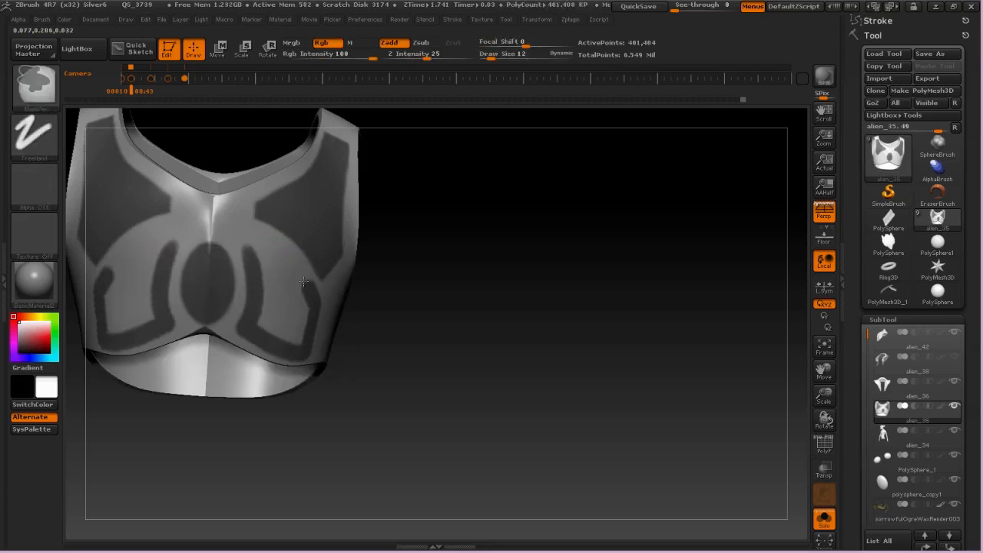
mouse_move(268, 287)
left_mouse_down("ctrl")
mouse_move(280, 332)
mouse_move(301, 344)
left_mouse_up("ctrl")
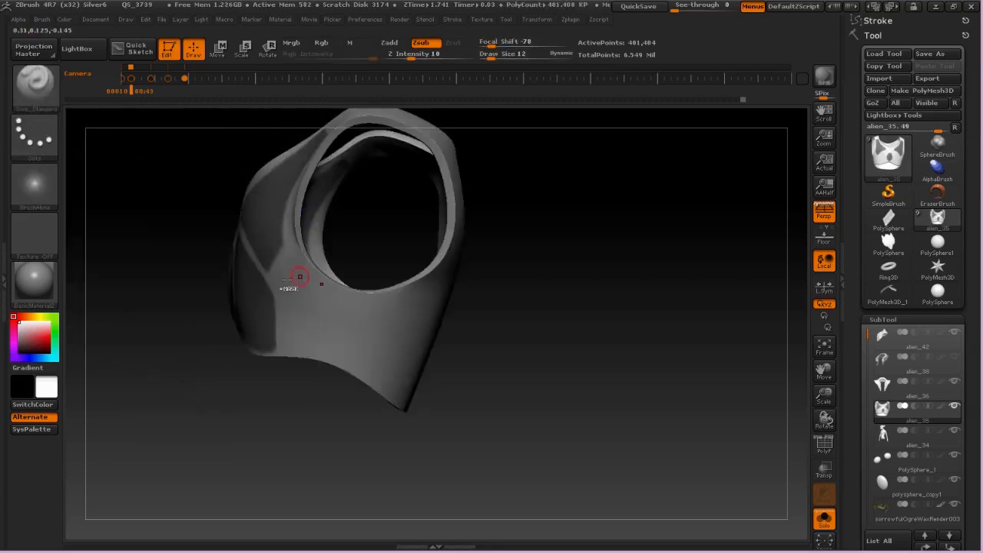
- Mask two small panels below each armhole and a rectangular patch at the centre of the chest beneath the neckline
left_click_drag(284, 267, 311, 304, "ctrl")
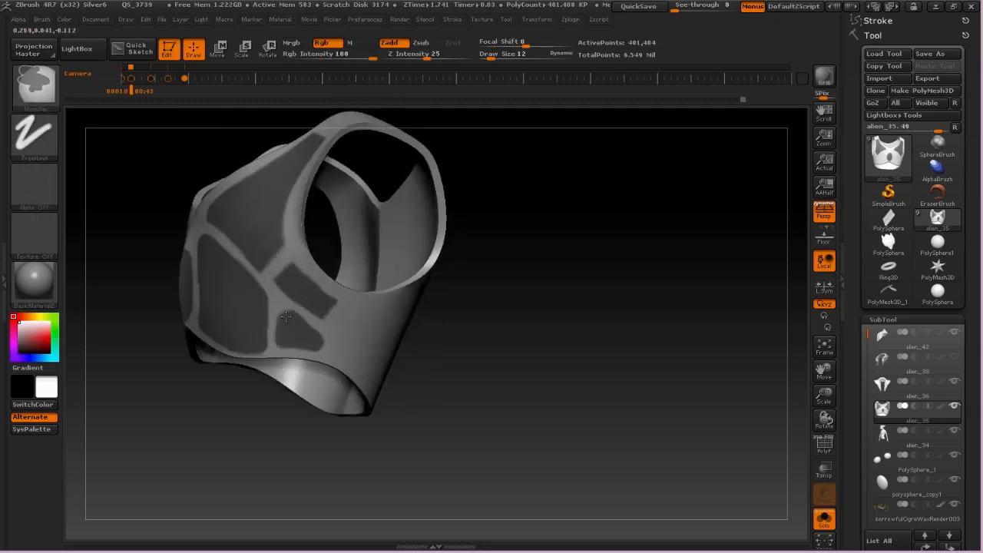
left_click_drag(286, 316, 279, 325, "ctrl")
mouse_move(280, 324)
right_mouse_down("ctrl")
mouse_move(331, 189)
mouse_move(382, 261)
mouse_move(381, 322)
mouse_move(369, 231)
right_mouse_up("ctrl")
left_click_drag(351, 164, 383, 178, "ctrl")
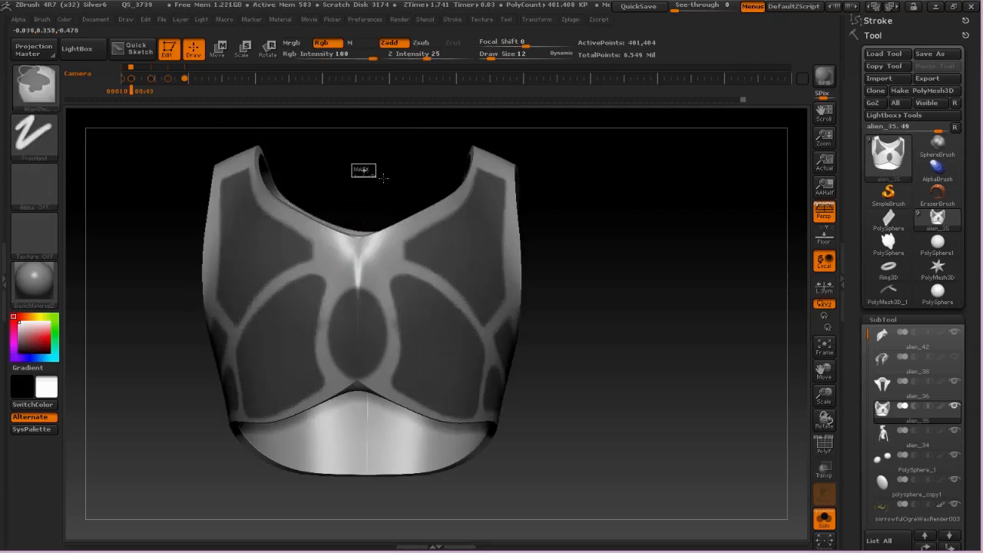
left_click_drag(406, 254, 405, 254, "ctrl")
- Assign the masked panels to their own polygroup with Group Masked and display the polygroups with PolyFrame
left_click(883, 319)
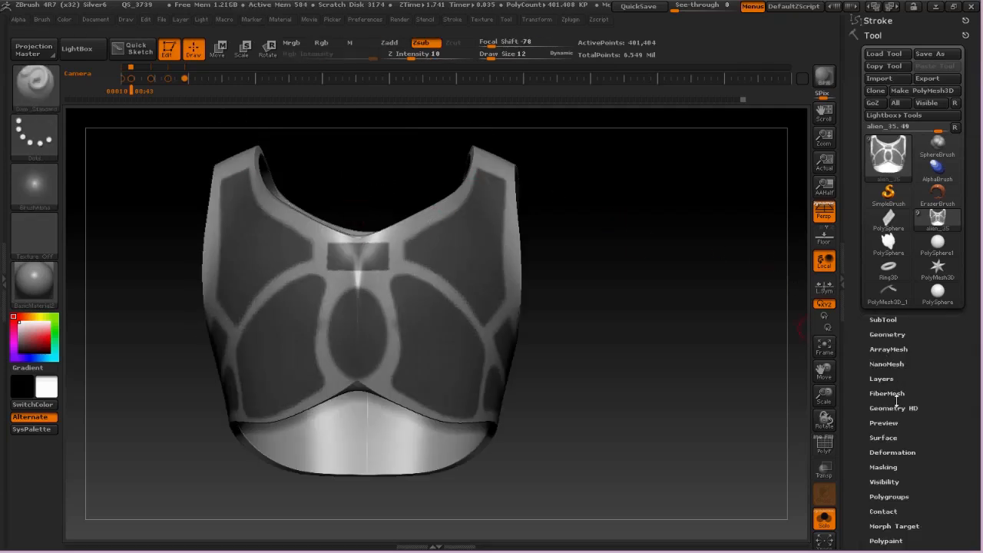
left_click_drag(922, 438, 922, 367)
left_click(892, 429)
left_click(895, 456)
key("shift+f")
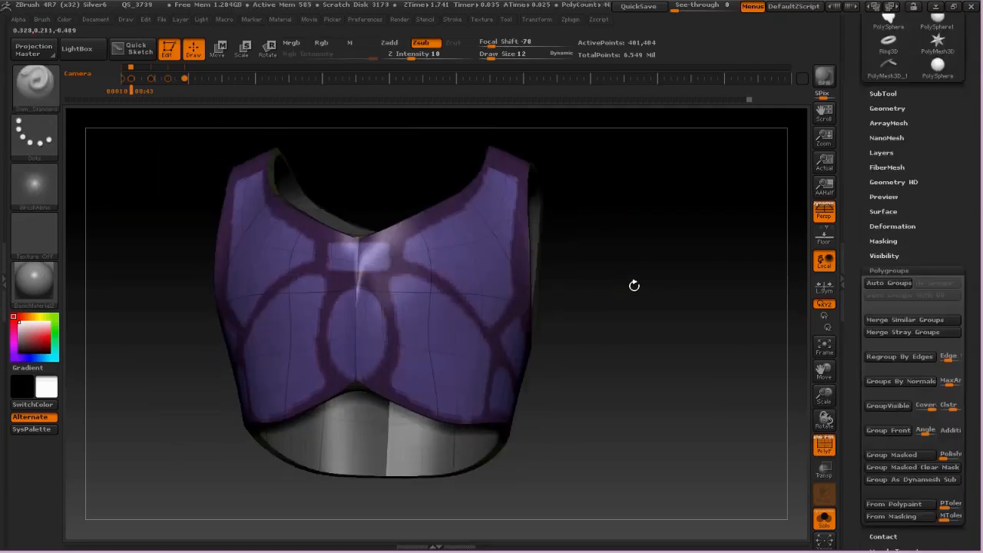
left_click_drag(580, 302, 623, 298)
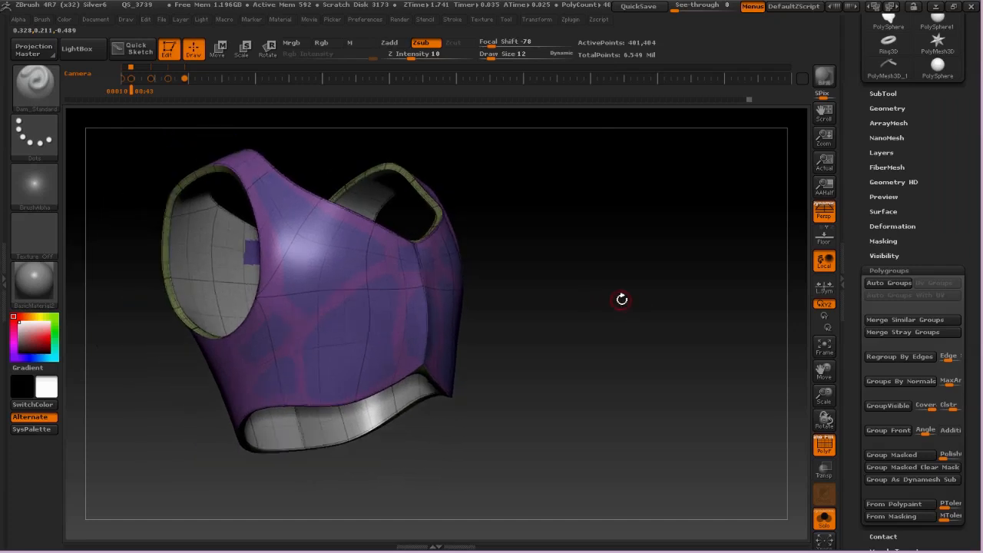
- Merge the stray rectangular patch inside the vest's back into the surrounding polygroup by hiding parts and regrouping the surfaces
key("ctrl+shift+a")
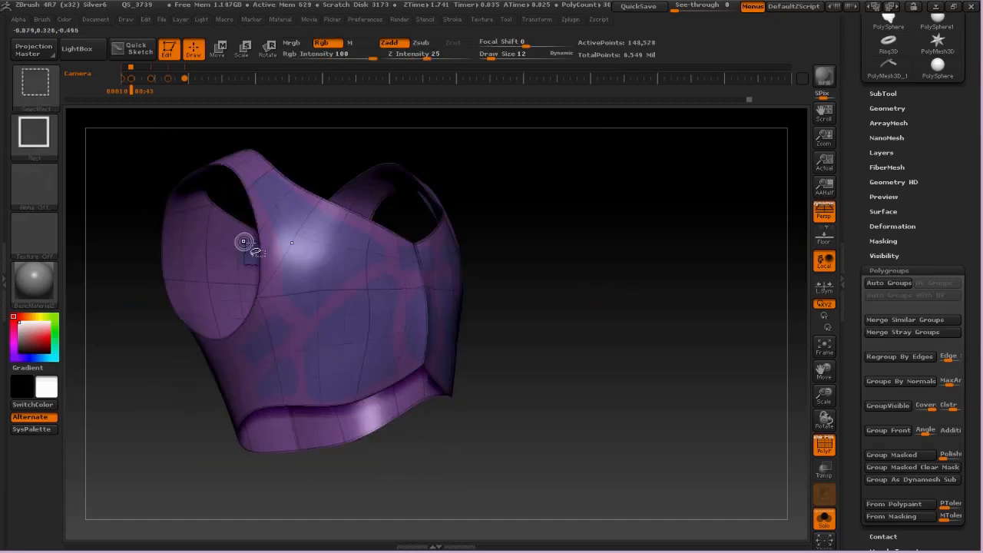
left_click(255, 257, "ctrl+alt+shift")
left_click(314, 155, "ctrl+shift")
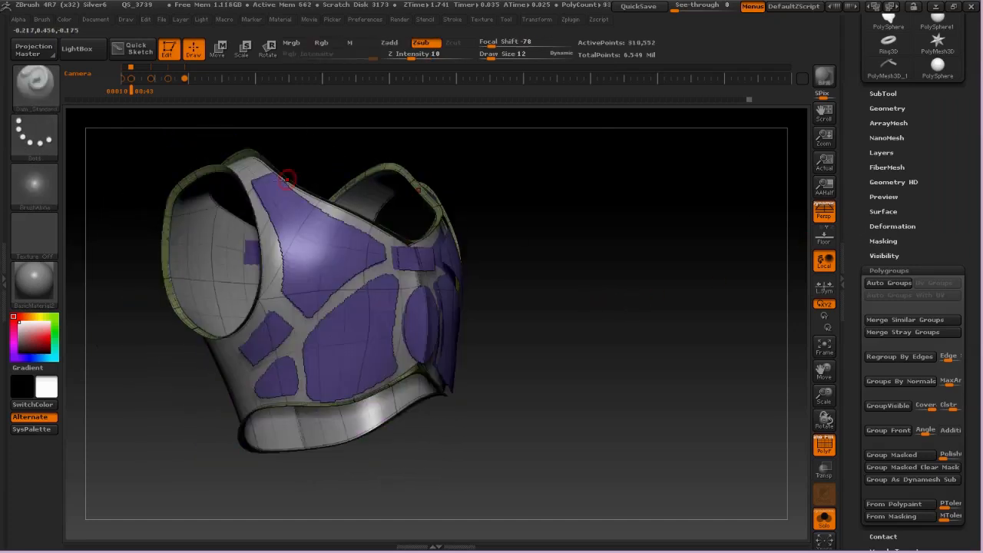
left_click(215, 243, "ctrl")
key("ctrl+z")
key("ctrl+shift+z")
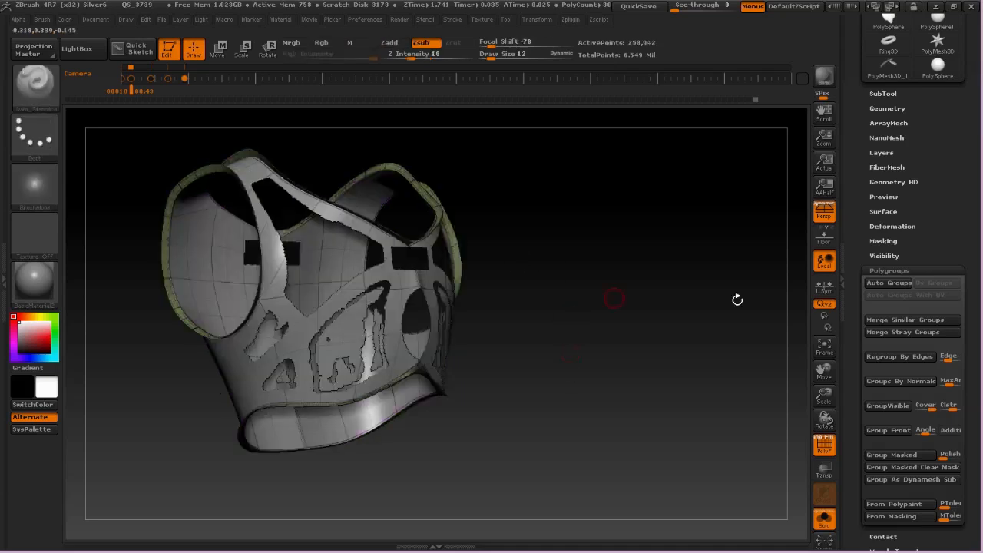
left_click(888, 430)
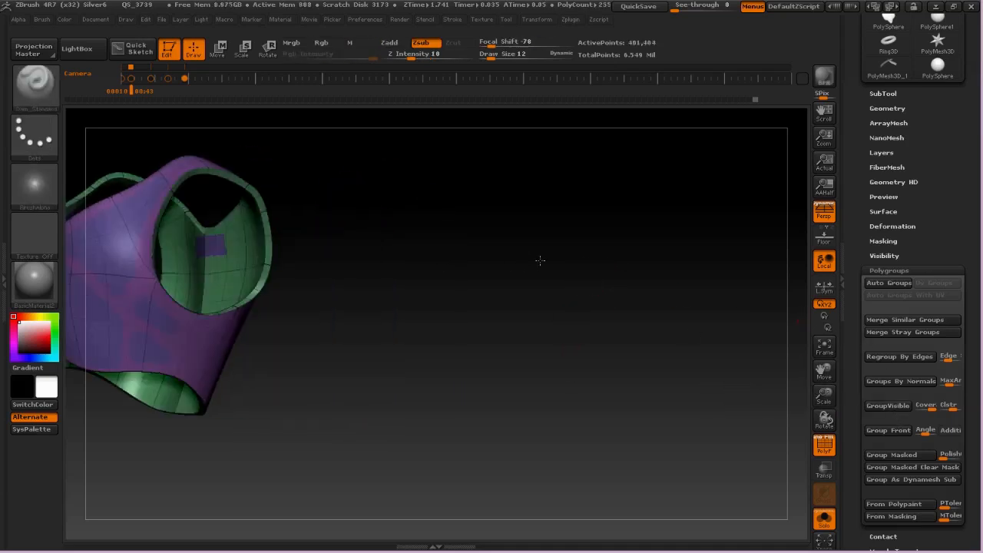
left_click_drag(540, 261, 436, 254)
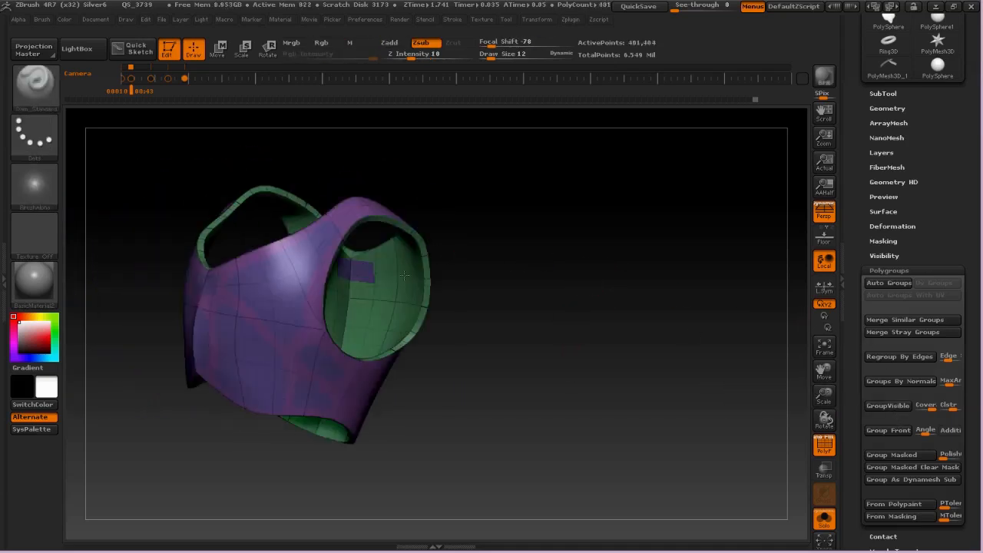
left_click_drag(334, 235, 415, 297, "ctrl+alt+shift")
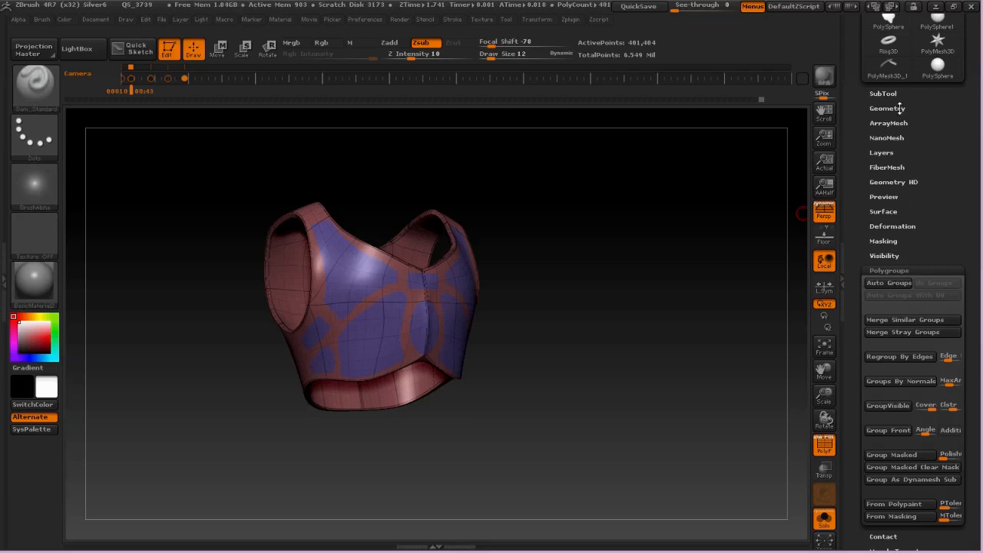
- Delete the vest's lower subdivision levels and insert polished edge loops around its panel polygroups with GroupsLoops
left_click(891, 108)
left_click(883, 232)
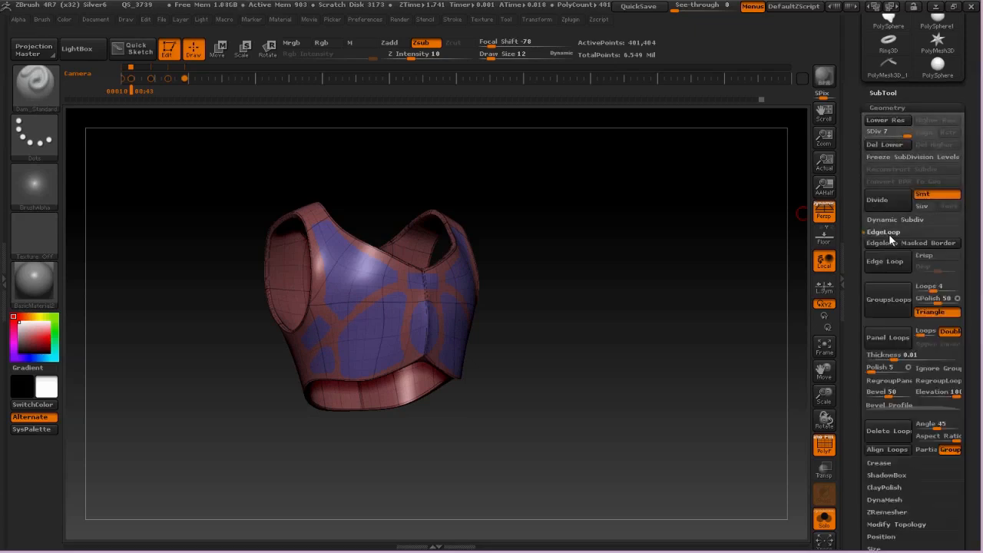
left_click(889, 299)
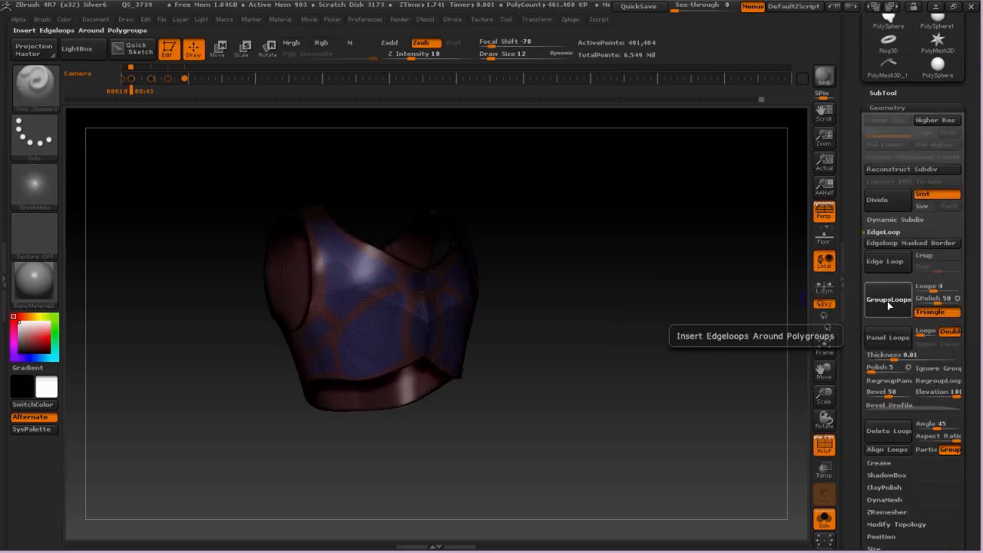
key("shift+f")
key("shift+f")
left_click_drag(515, 261, 642, 297, "alt")
right_click_drag(713, 326, 526, 268, "alt")
key("f")
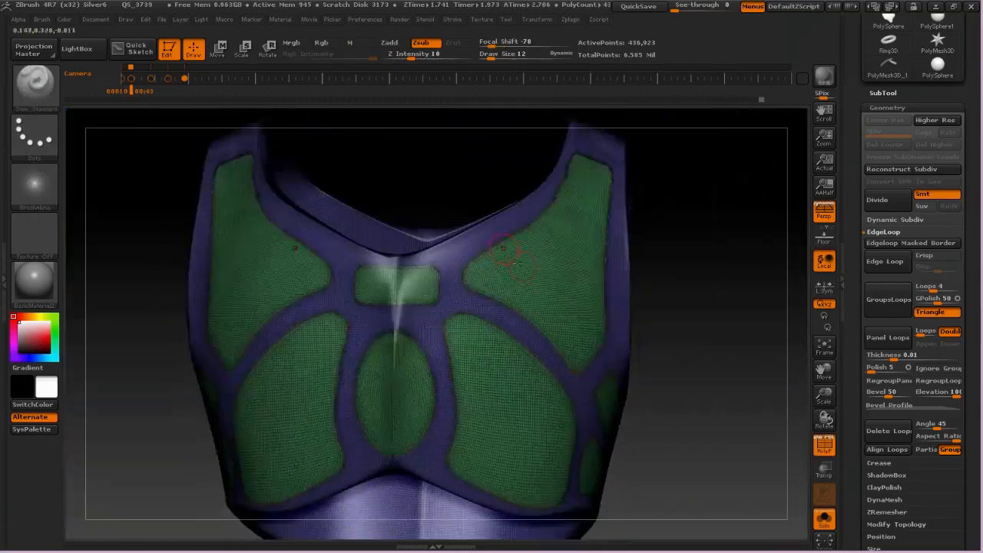
- Isolate the panel polygroup and invert its mask so everything on the vest except the panels is masked
left_click(506, 256, "ctrl+shift")
left_click(675, 254, "ctrl")
left_click(674, 252, "ctrl+shift")
left_click(692, 204, "ctrl")
left_click_drag(692, 204, 686, 266)
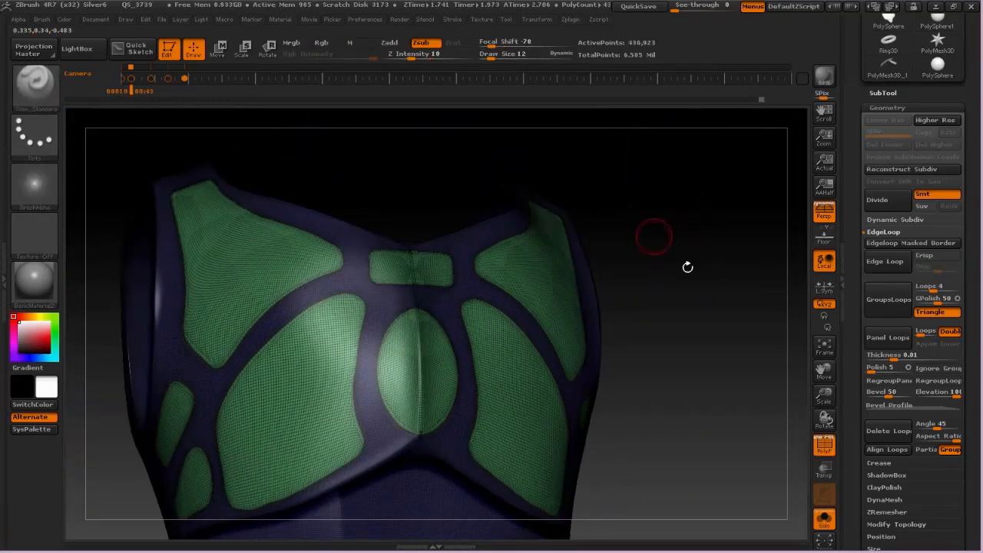
- Raise the unmasked panels from the vest's surface with the Inflate deformation
left_click(887, 108)
left_click(894, 228)
left_click_drag(912, 429, 896, 409)
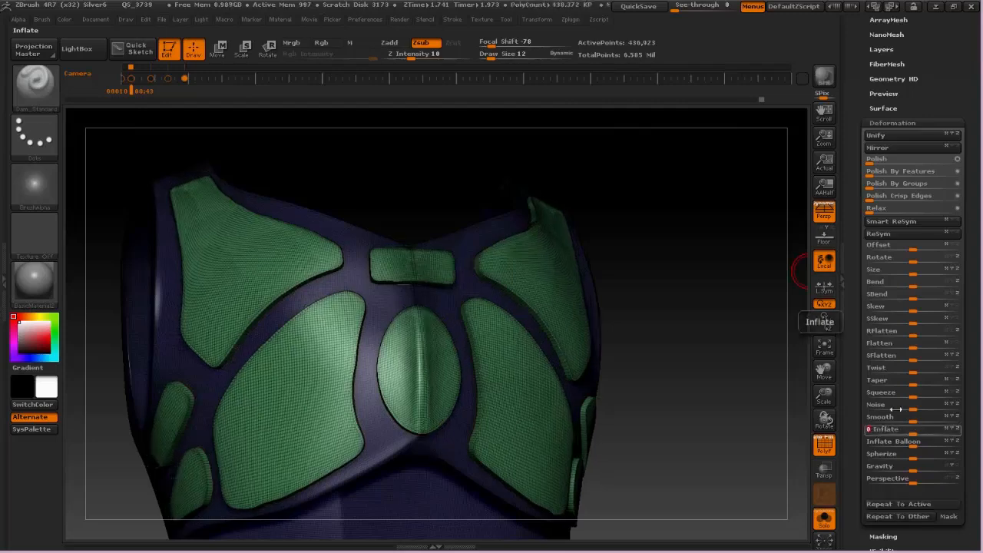
- Clear the mask and mask the raised panels instead, leaving the surrounding strip polygroup unmasked
left_click_drag(463, 201, 456, 192, "ctrl")
left_click(465, 254, "ctrl+shift")
left_click(454, 186, "ctrl")
left_click(452, 183, "ctrl+shift")
left_click(451, 174, "ctrl")
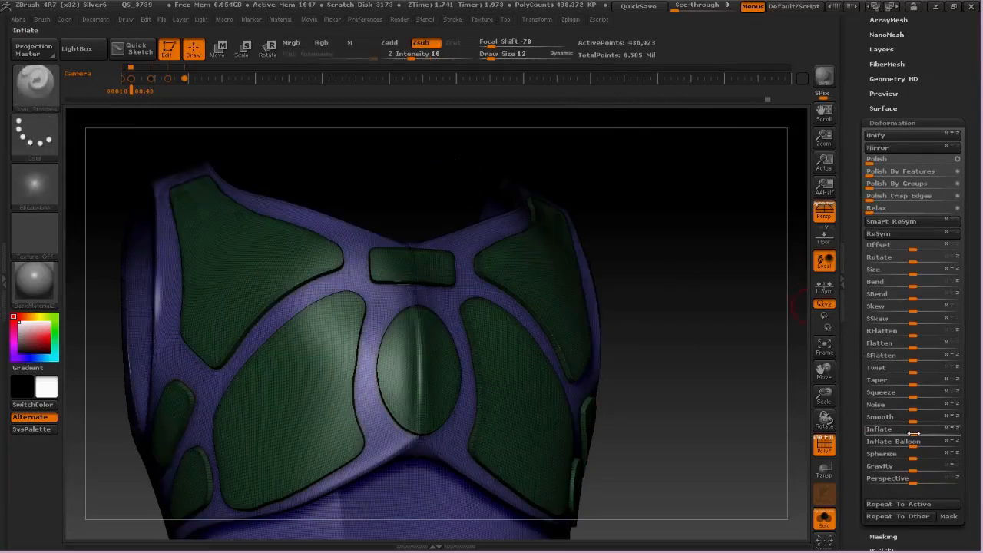
- Inflate the unmasked areas around the raised panels slightly and clear the mask from the vest
left_click_drag(914, 431, 916, 432)
right_click_drag(676, 253, 576, 315)
right_click_drag(537, 242, 568, 373)
left_click_drag(538, 117, 553, 127, "ctrl")
right_click_drag(414, 346, 391, 273, "alt")
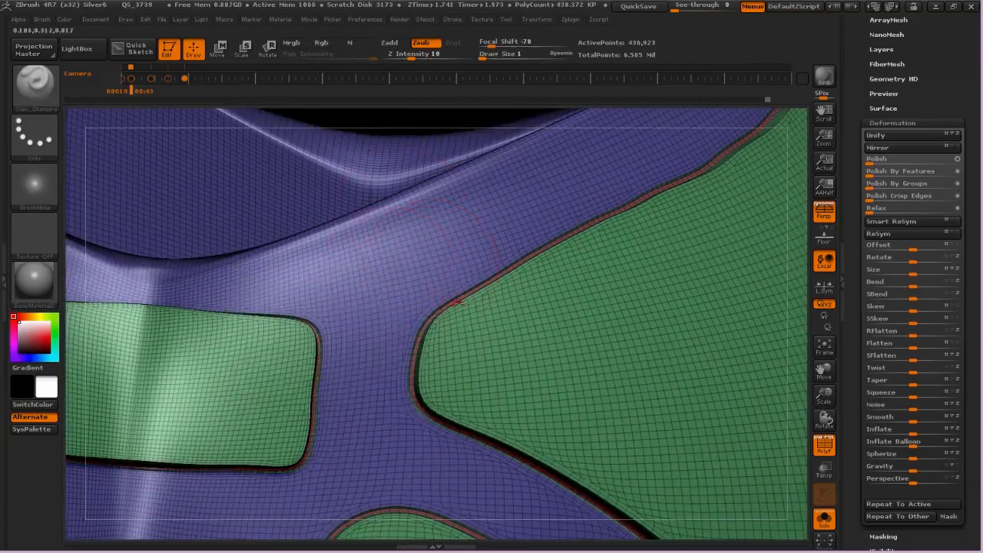
- Mask everything on the vest except the thin border loop polygroup around the panels
left_click(434, 307, "ctrl+shift")
left_click_drag(432, 231, 422, 202, "ctrl+shift")
left_click(412, 121, "ctrl")
left_click(412, 121, "ctrl+shift")
right_click_drag(464, 189, 522, 269, "ctrl")
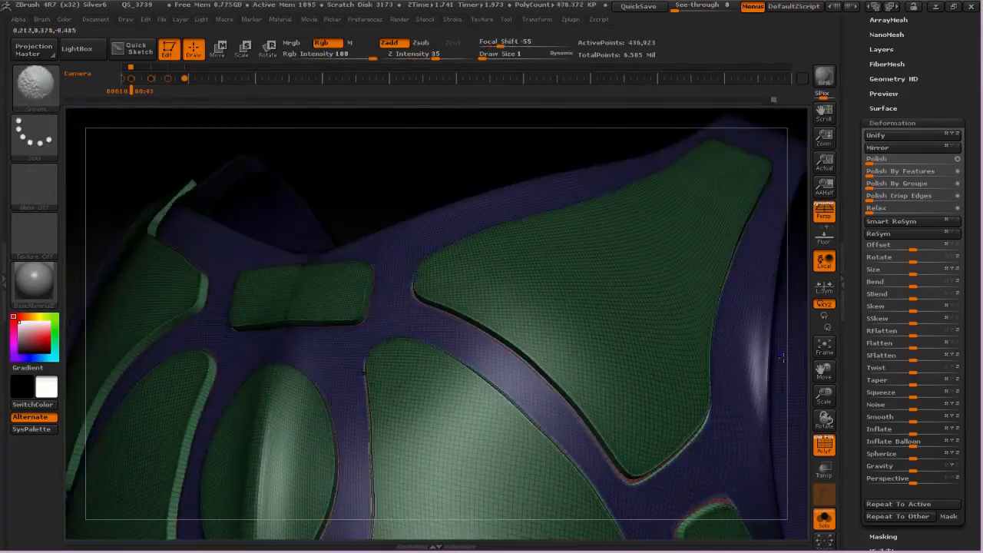
- Push the unmasked border loops inward with a slight negative Inflate and clear the mask
key("shift+f")
left_click_drag(914, 429, 911, 429)
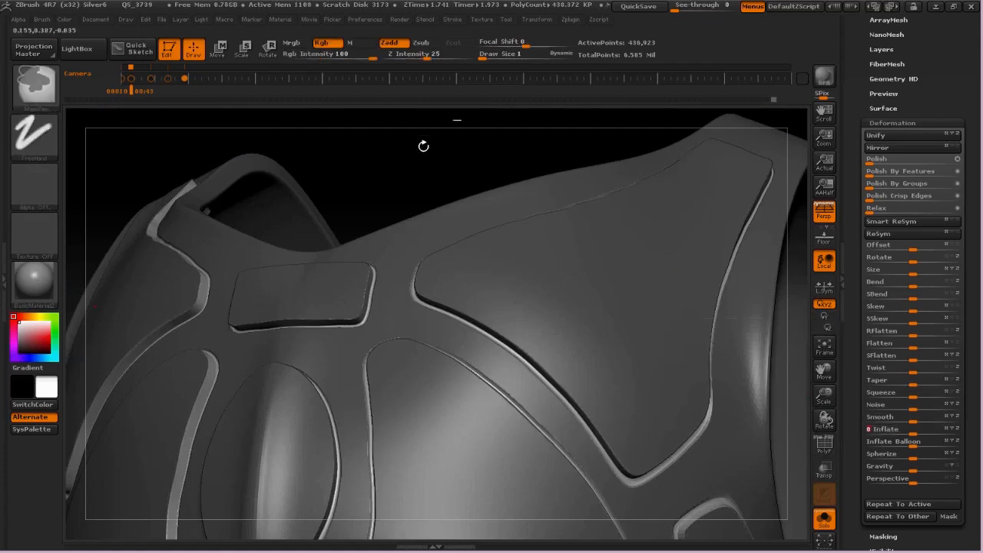
right_click_drag(423, 145, 461, 157, "shift")
right_click_drag(461, 157, 468, 284, "ctrl")
scroll(943, 66, "up", 3)
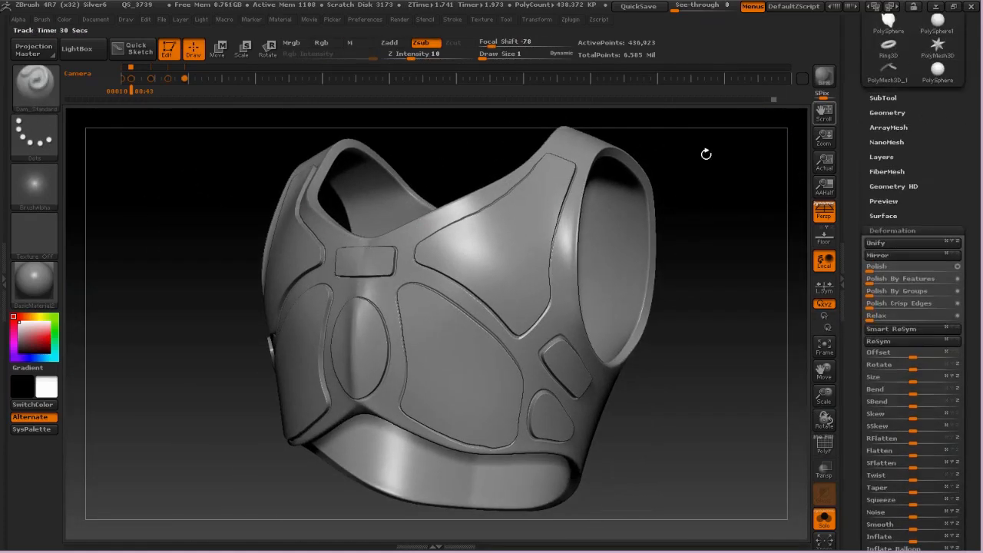
- Isolate the raised panels and save the tool to disk
right_click_drag(704, 154, 576, 188)
scroll(914, 230, "up", 5)
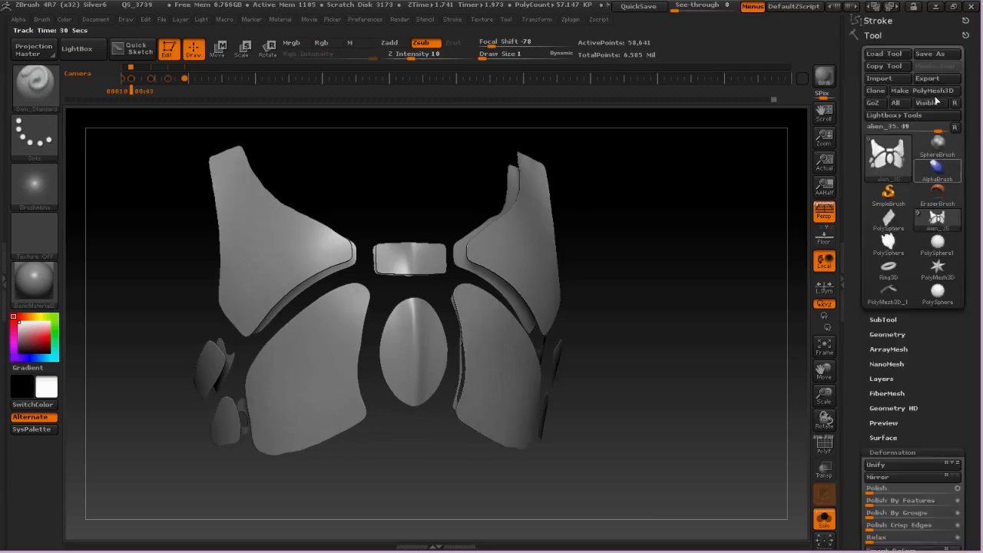
left_click(929, 54)
key("Return")
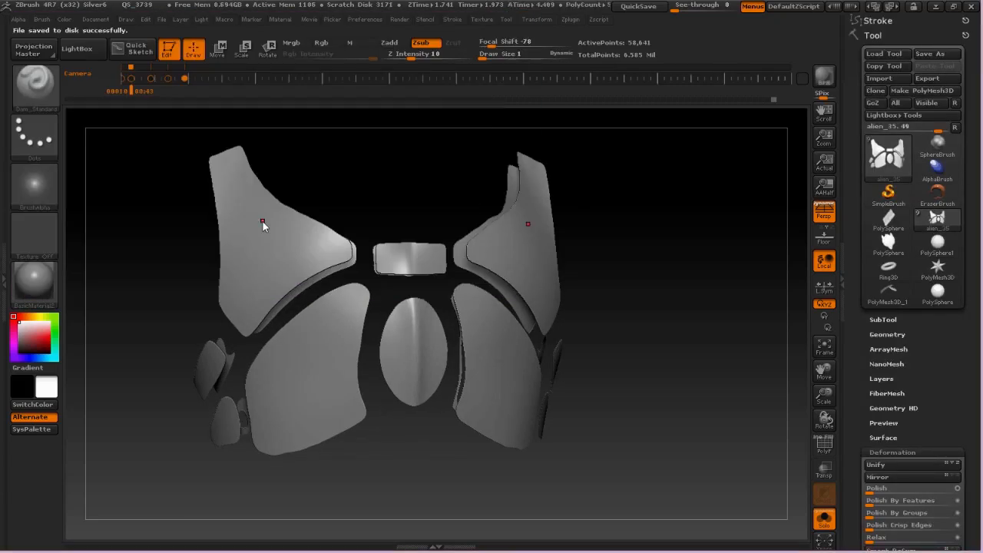
- Mask the whole vest except for the two upper chest panels
left_click_drag(579, 272, 593, 283)
key("b")
left_click(456, 296)
left_click(408, 327)
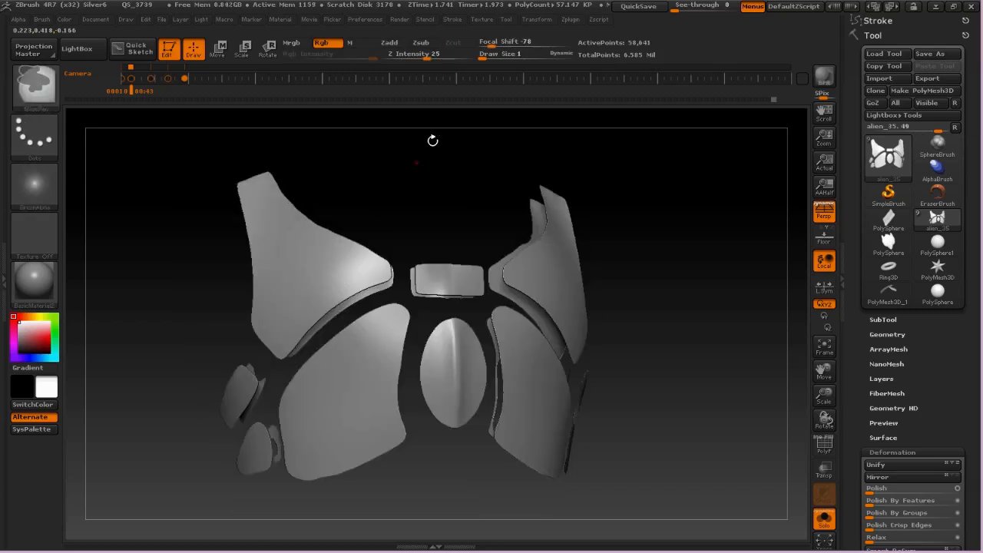
mouse_move(431, 150)
left_mouse_down("ctrl+shift")
mouse_move(194, 229)
mouse_move(326, 335)
left_mouse_up("ctrl+shift")
left_click_drag(416, 231, 430, 154, "ctrl+shift")
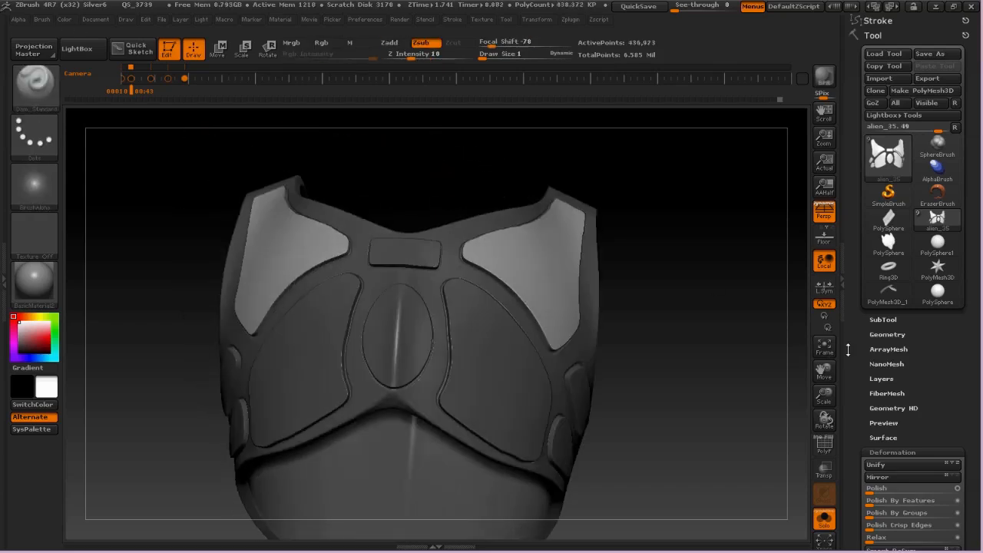
- Raise the two unmasked upper chest panels with Inflate, adjust them with the Move brush and clear the mask
scroll(914, 307, "down", 5)
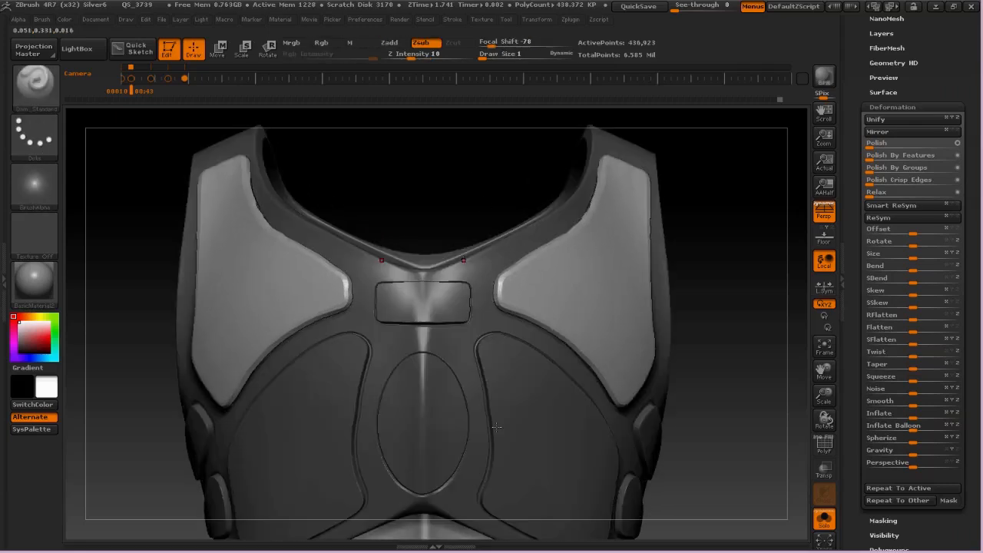
key("space")
left_click_drag(228, 359, 251, 358)
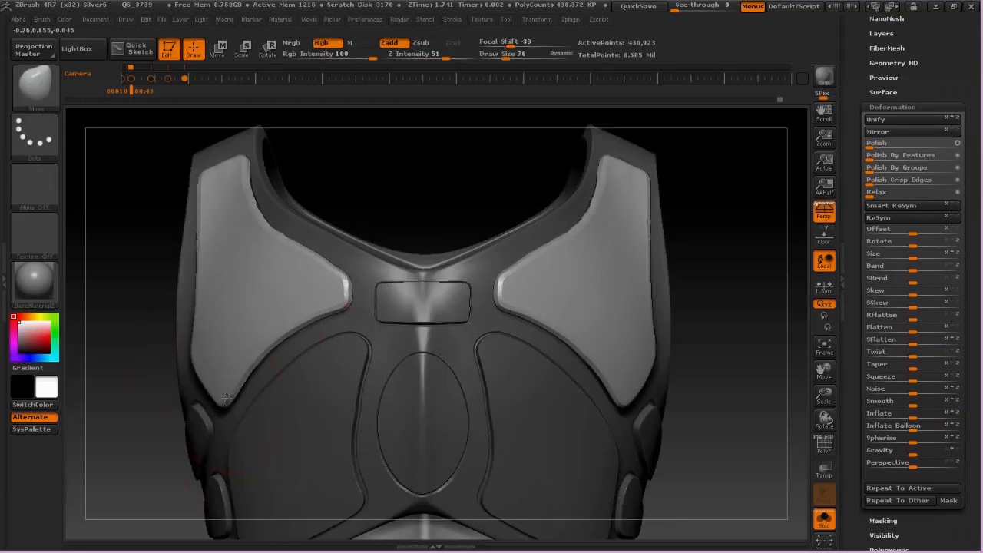
left_click_drag(708, 269, 711, 246, "ctrl")
- Isolate the vest's base polygroup without the panels and display its polygroup colours
left_click_drag(710, 246, 388, 250)
right_click_drag(387, 251, 397, 309, "ctrl")
left_click(401, 321, "ctrl+shift")
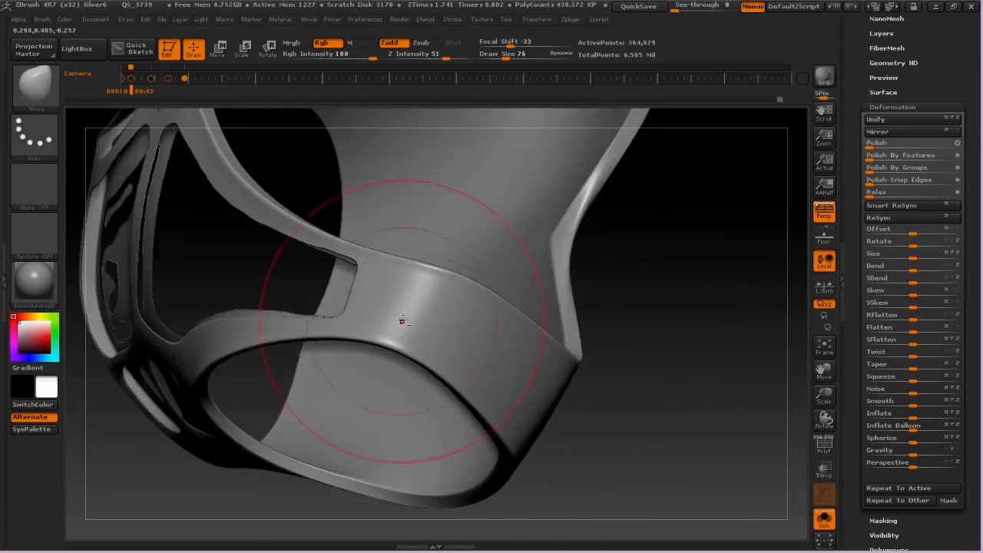
key("shift+f")
right_click_drag(415, 262, 465, 235)
right_click_drag(583, 223, 722, 192)
- Regroup the isolated vest base with Groups By Normals and unhide the whole vest
left_click_drag(948, 85, 914, 204)
left_click(887, 223)
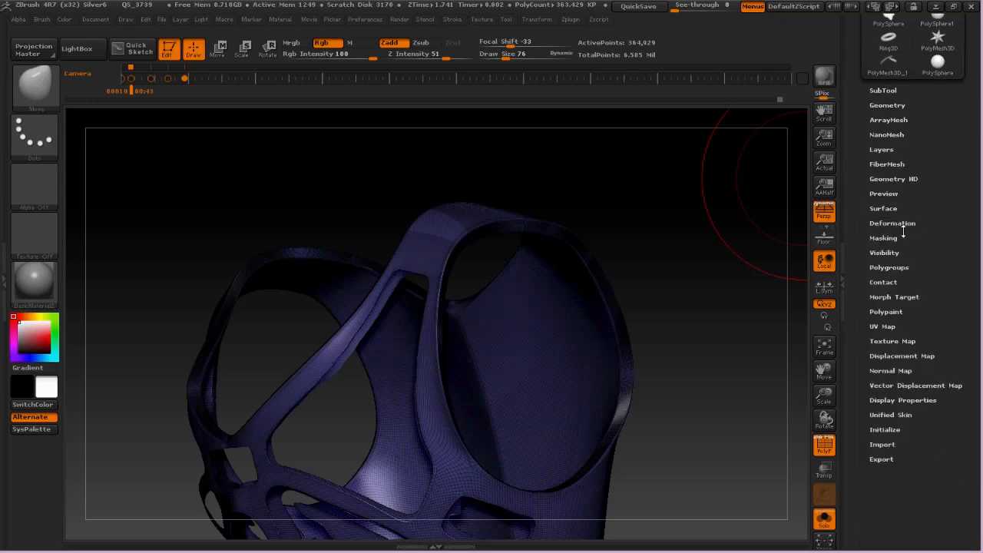
left_click(896, 267)
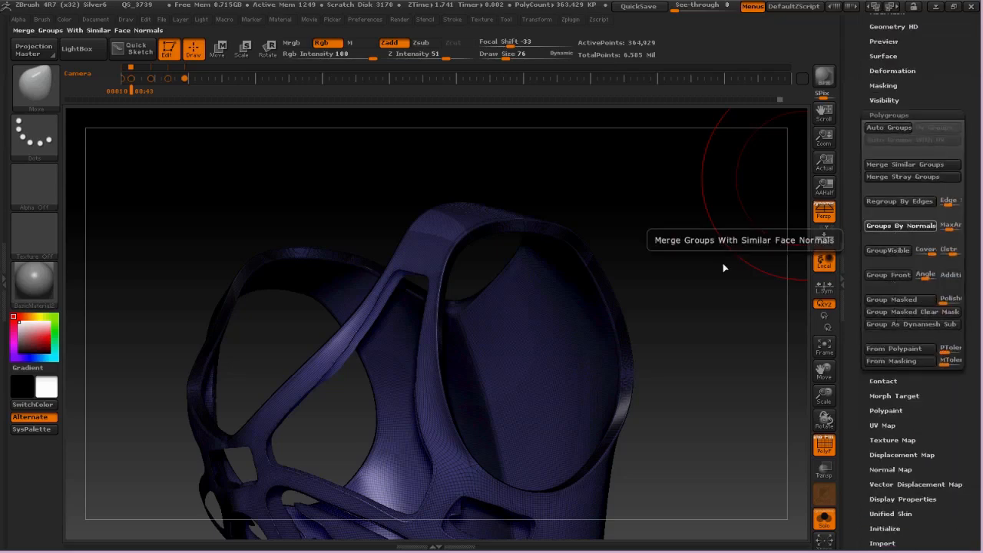
left_click(900, 226)
right_click_drag(649, 278, 691, 231)
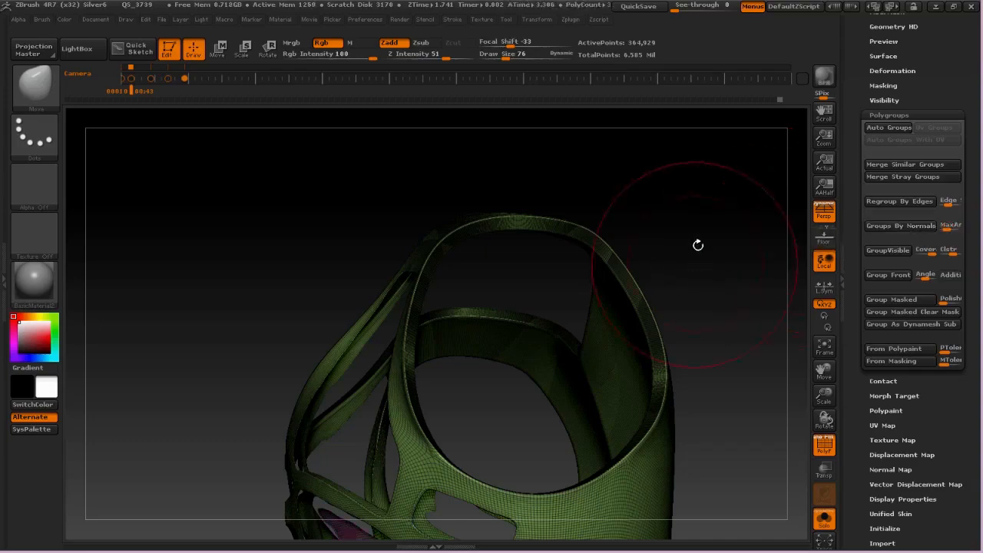
left_click_drag(695, 246, 749, 303)
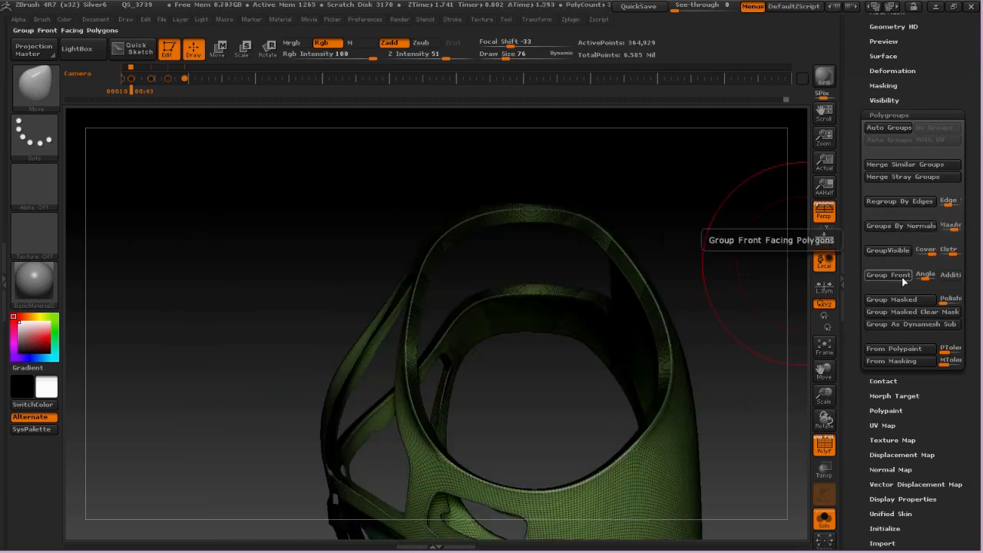
left_click_drag(544, 253, 631, 201)
key("shift+f")
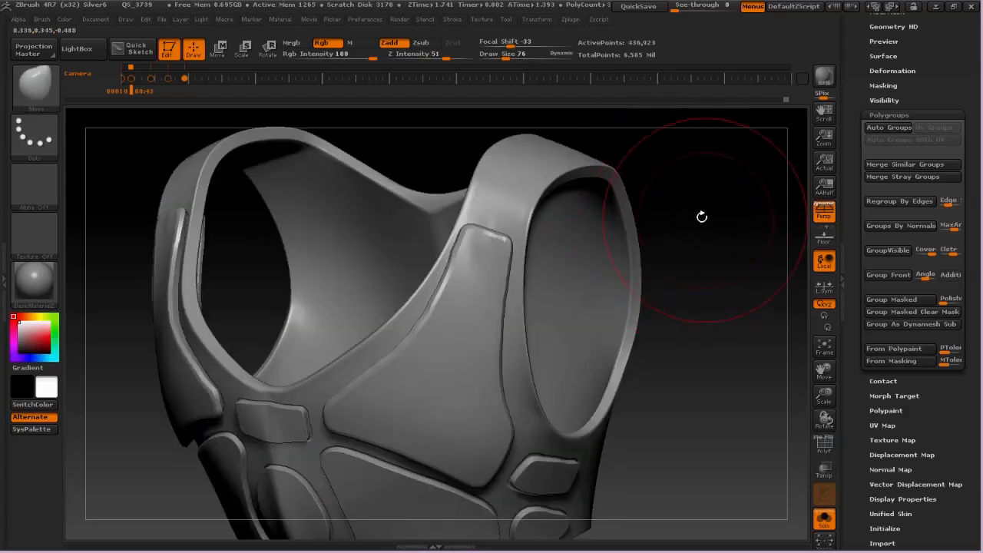
- Isolate the vest's green base polygroup again, assign the visible parts a new polygroup and unhide the rest
key("shift+f")
key("shift+f")
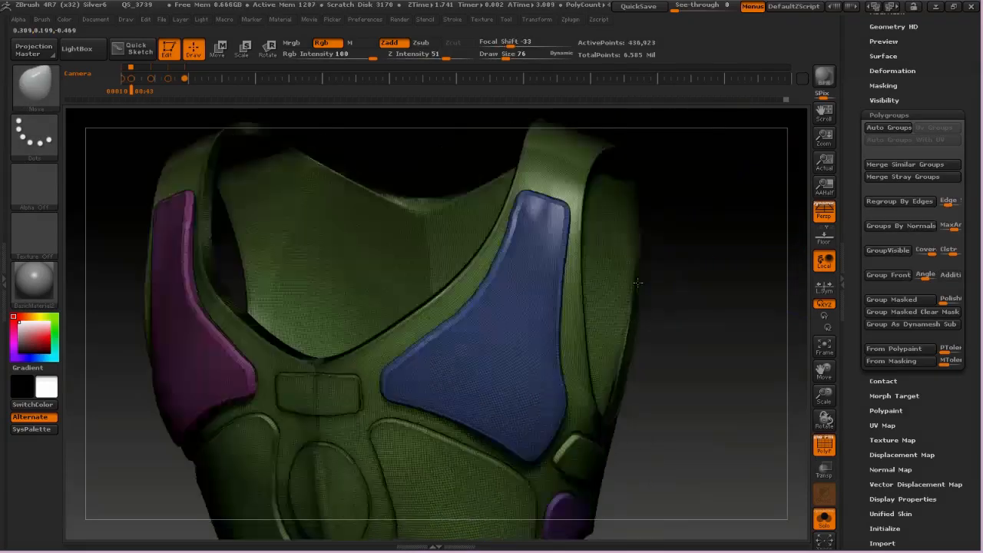
left_click_drag(638, 283, 630, 287, "shift")
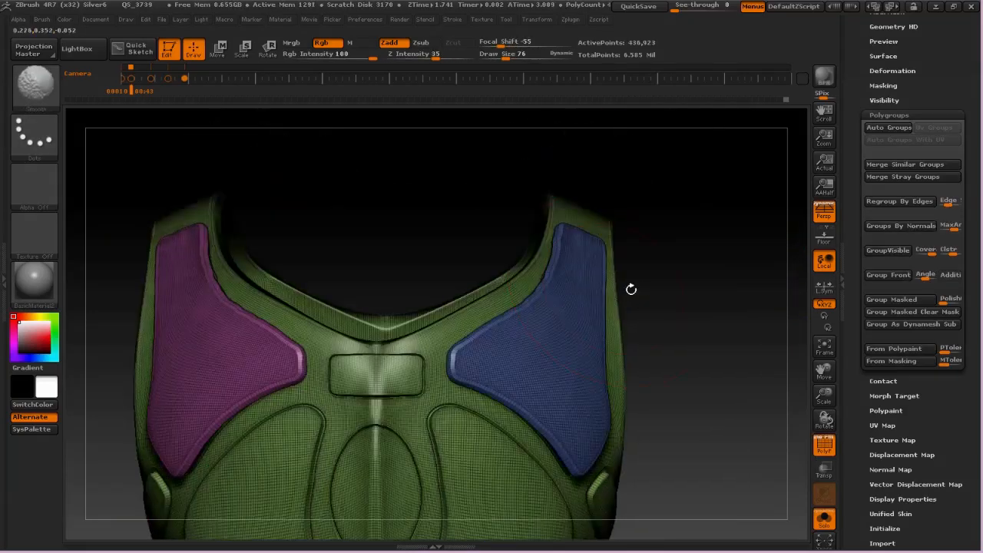
right_click_drag(501, 343, 612, 281, "alt")
left_click(612, 281, "ctrl+shift")
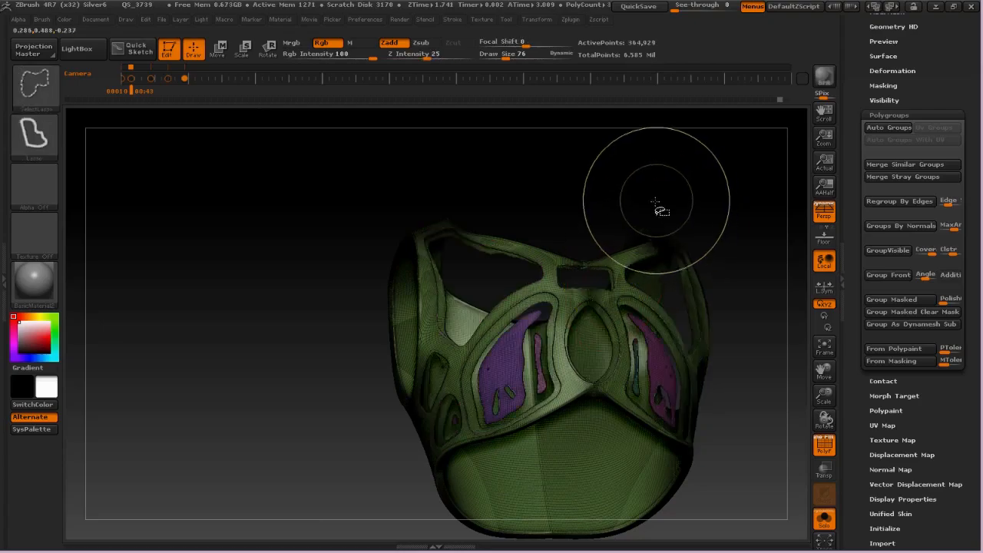
left_click_drag(658, 208, 676, 222, "ctrl+shift")
key("ctrl+w")
left_click(676, 222, "ctrl+shift")
right_click_drag(658, 208, 505, 265, "alt")
- Lay a buckled strap over the vest's shoulder with the IMM curve brush
key("shift+f")
mouse_move(414, 341)
right_mouse_down()
mouse_move(483, 248)
mouse_move(471, 264)
mouse_move(395, 277)
mouse_move(432, 231)
right_mouse_up()
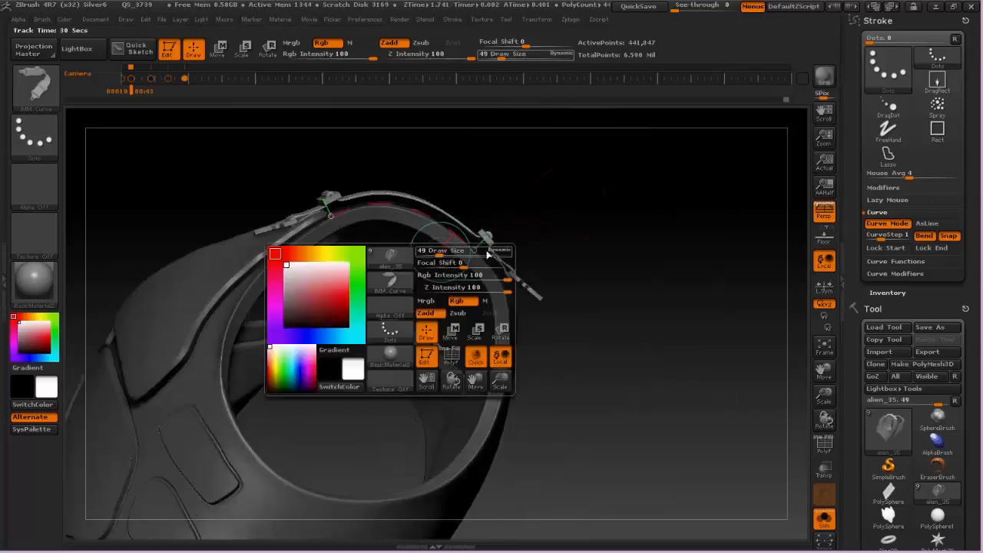
left_click(42, 19)
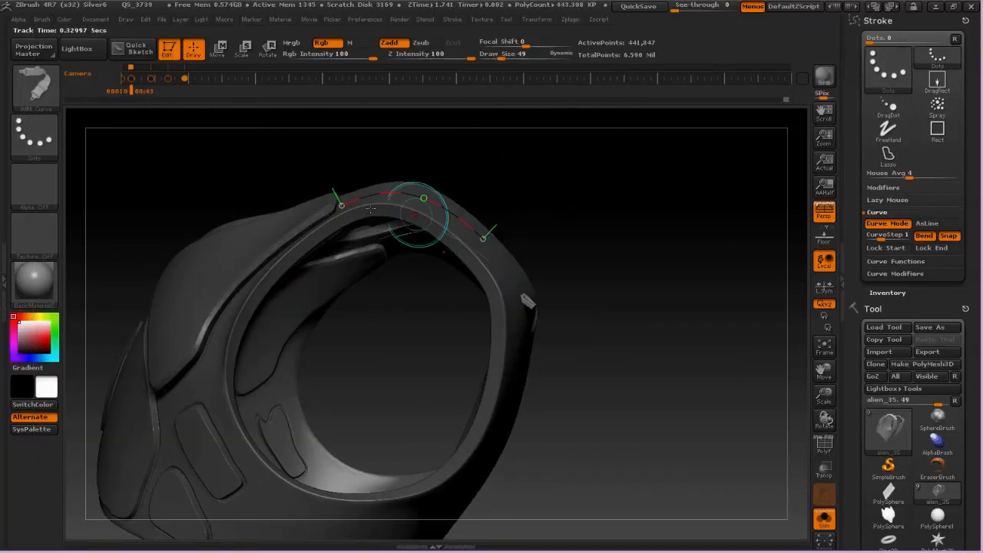
left_click(42, 19)
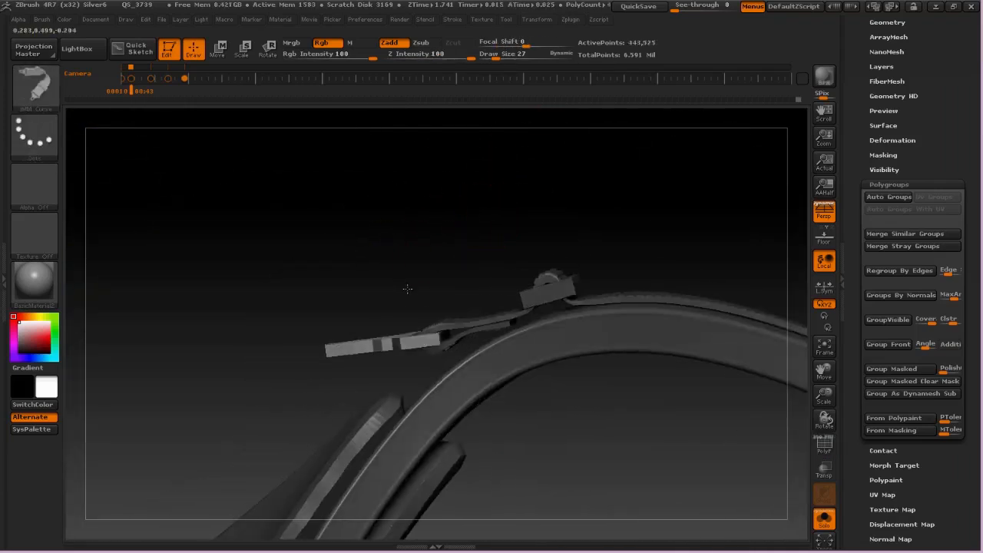
- Rotate the strap's front end down so it lies against the front of the vest's shoulder
key("r")
left_click_drag(284, 347, 327, 400)
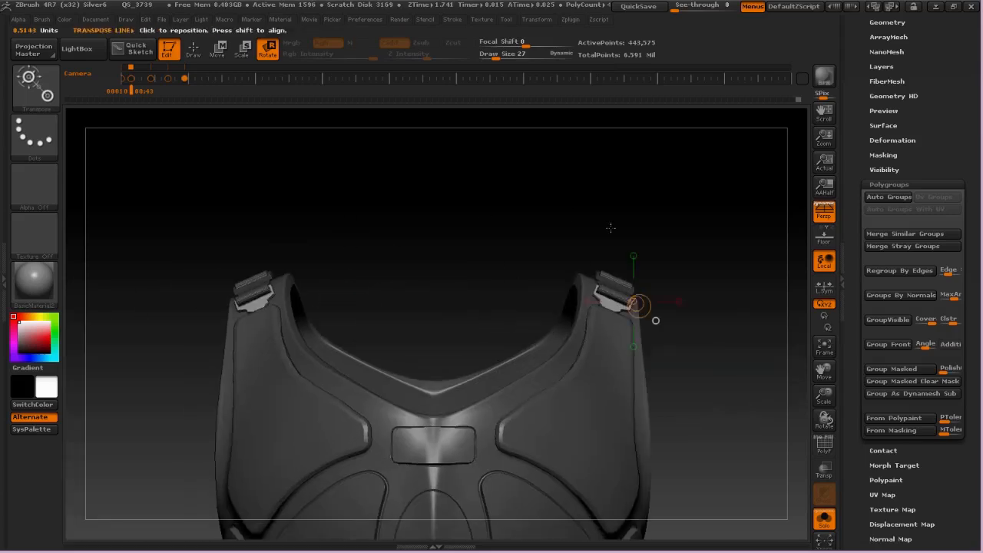
key("q")
- Save the tool under the file name alien_44
left_click_drag(627, 220, 575, 220)
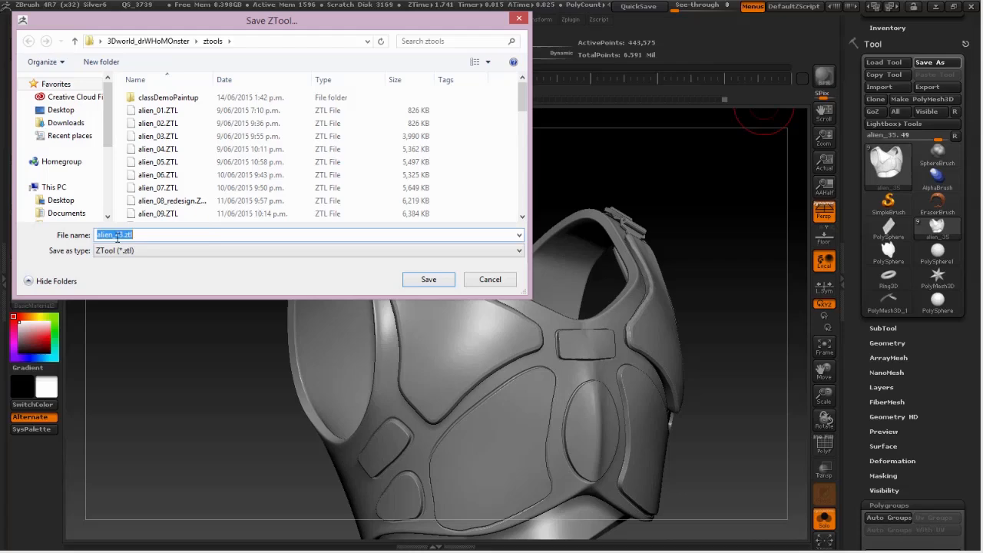
type("alien_44")
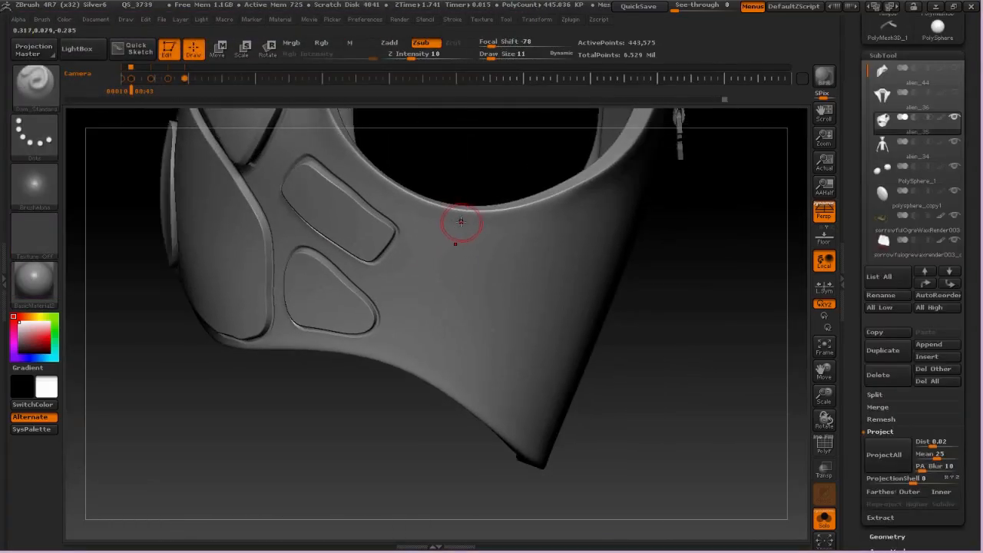
- Turn on LazyMouse Backtrack with SnapToTrack in Line mode and test a stroke on the vest's side
left_click(453, 19)
left_click(449, 26)
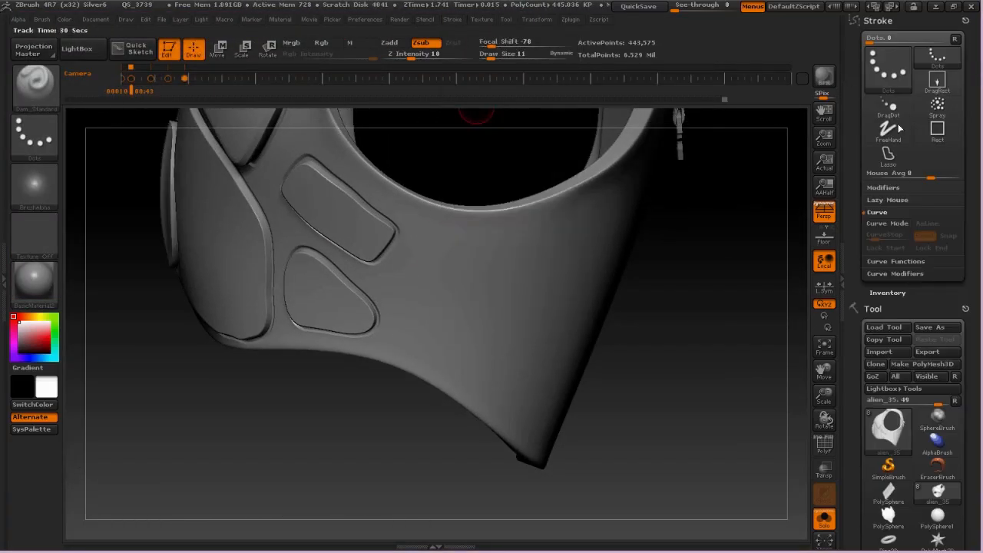
left_click(884, 200)
left_click(926, 261)
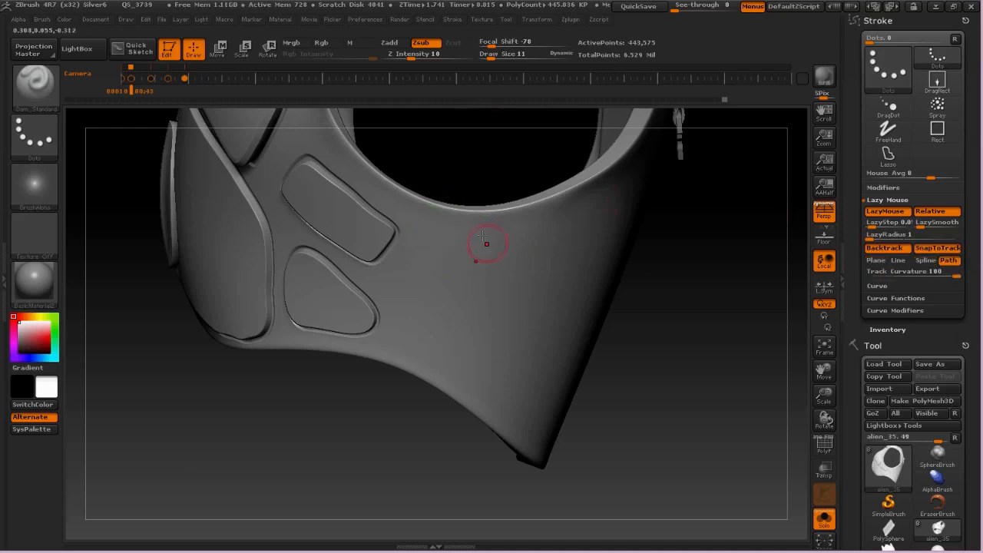
left_click_drag(461, 208, 455, 241)
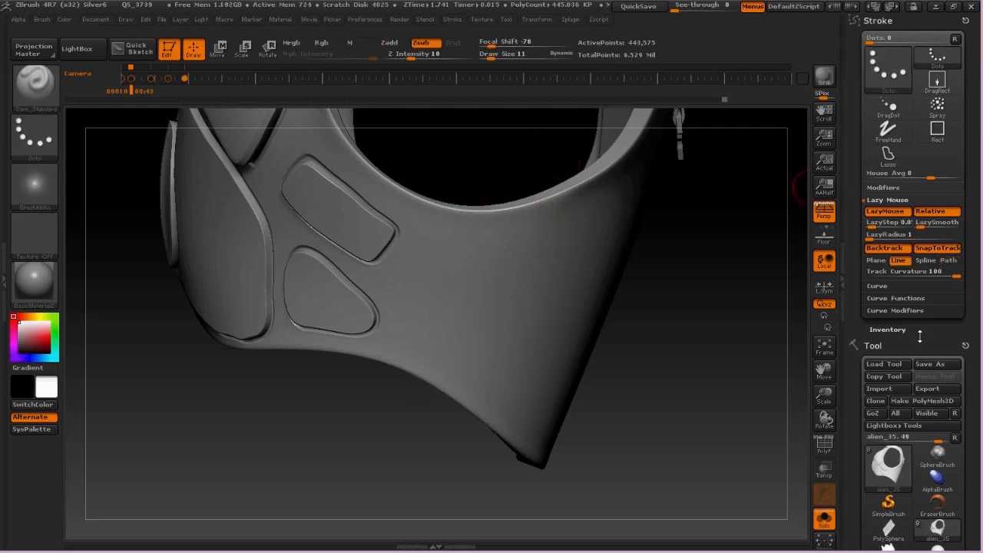
- Store a morph target for the vest and cut a straight trial seam below the armhole with draw size 5
scroll(920, 336, "down", 10)
left_click(905, 400)
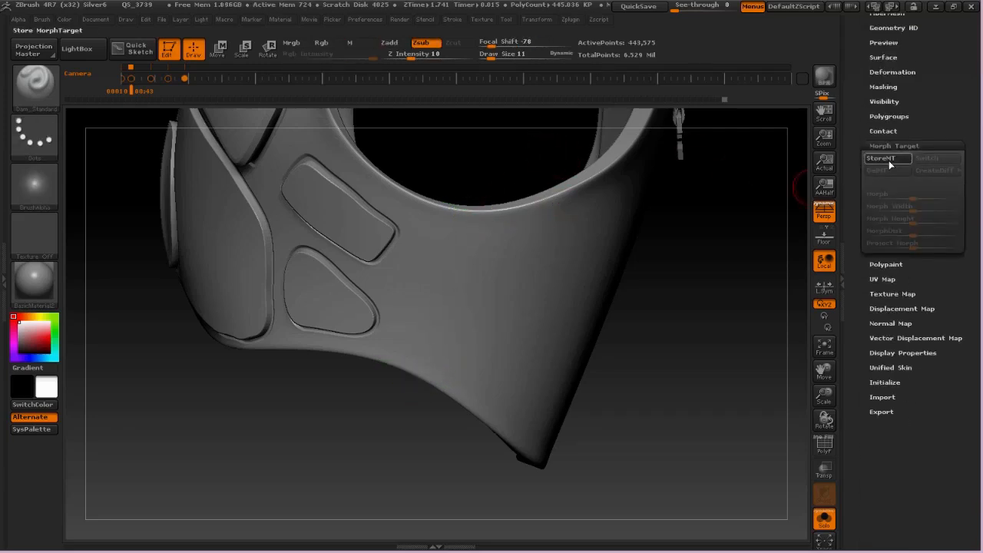
key("space")
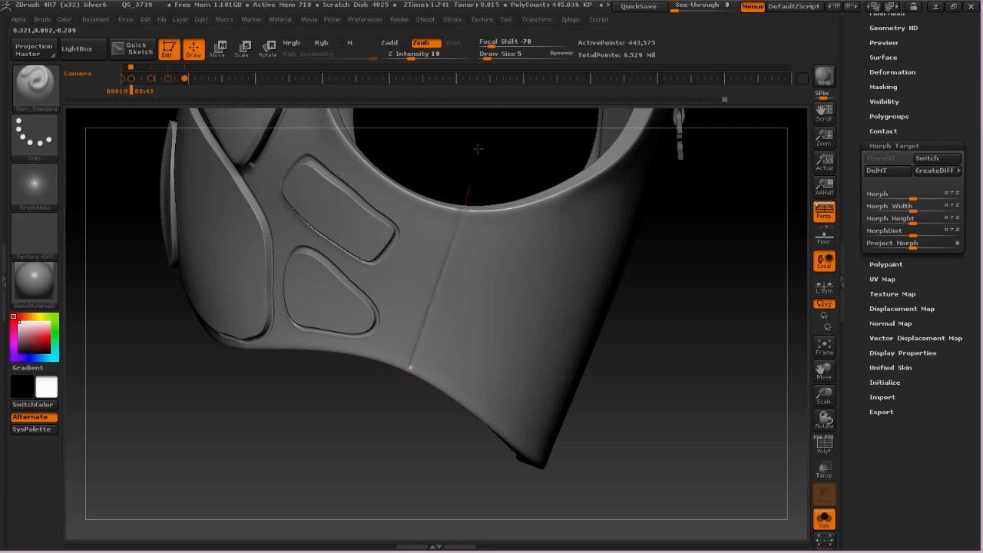
- Try subdividing the vest and recutting the side seam at Z Intensity 64
key("ctrl+d")
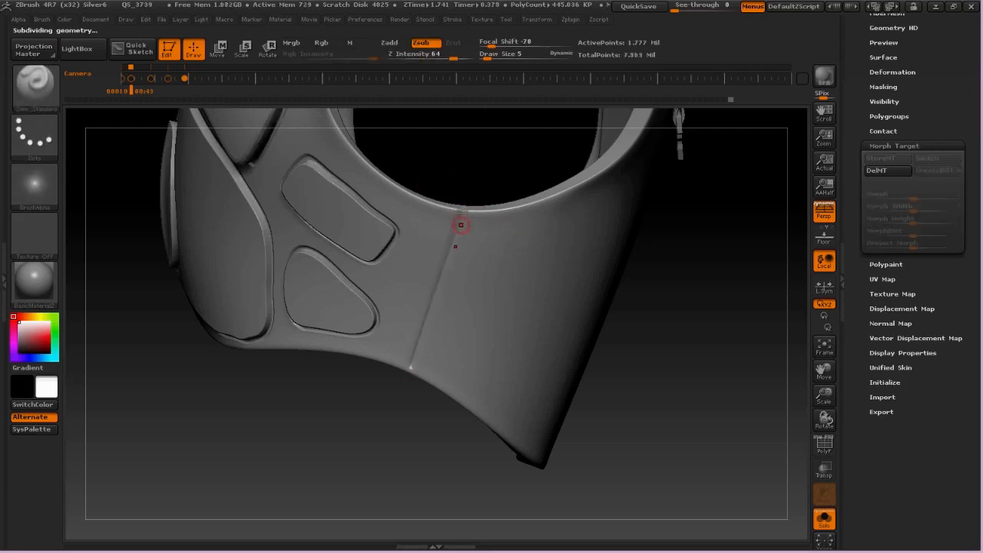
left_click_drag(421, 334, 410, 367)
key("ctrl+z")
- Replace the trial seam by subdividing the clean vest and cutting two parallel seams from armhole to lower edge at Z Intensity 12
key("space")
left_click(492, 250)
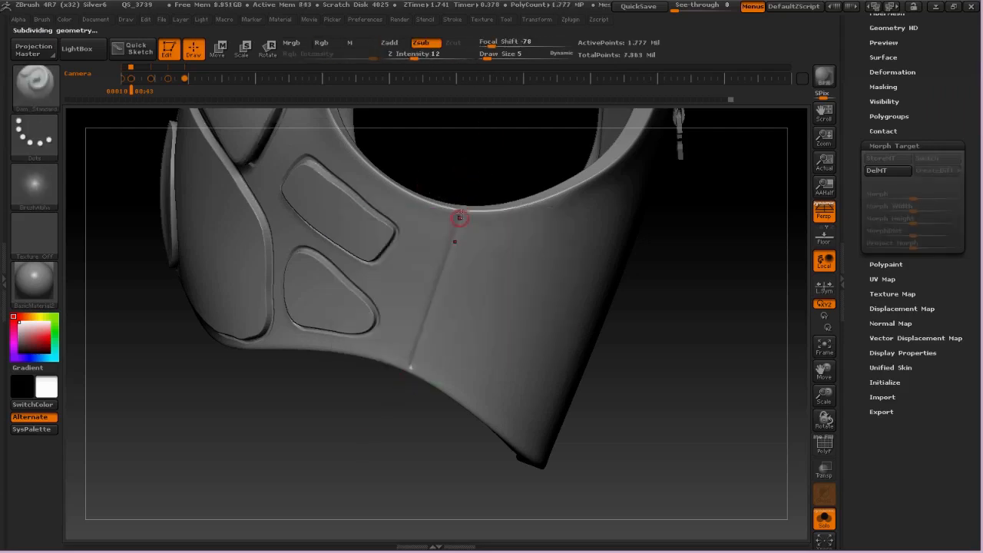
key("ctrl+z")
key("ctrl+z")
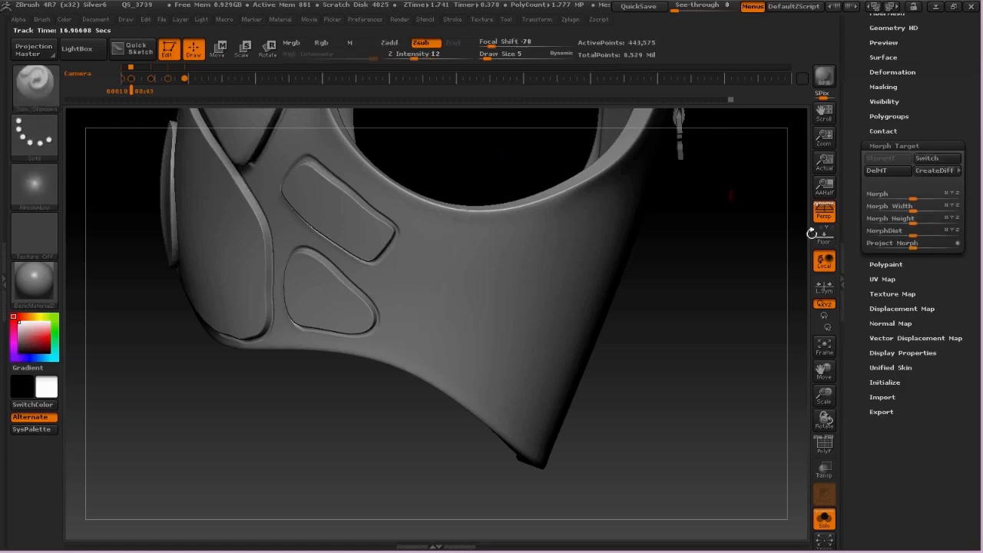
key("ctrl+d")
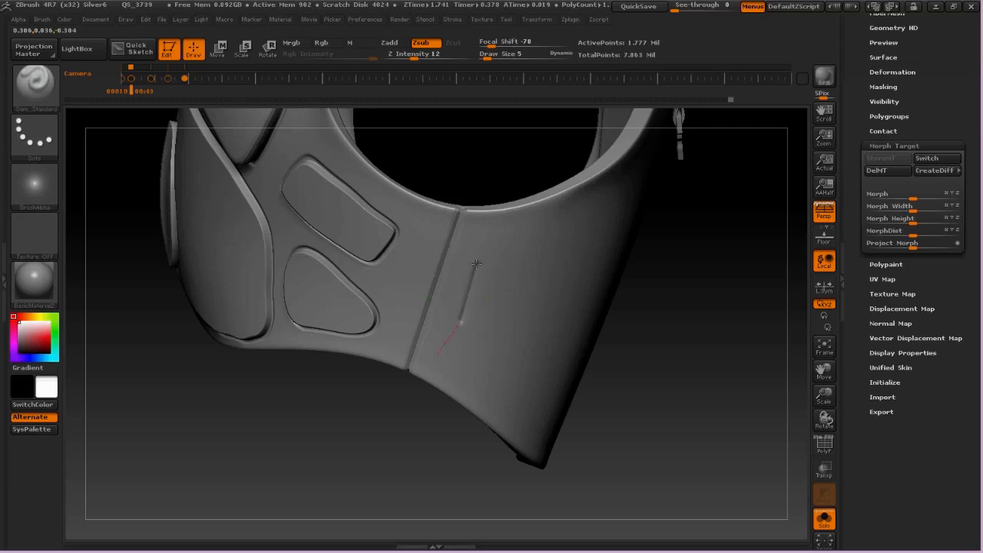
key("ctrl+z")
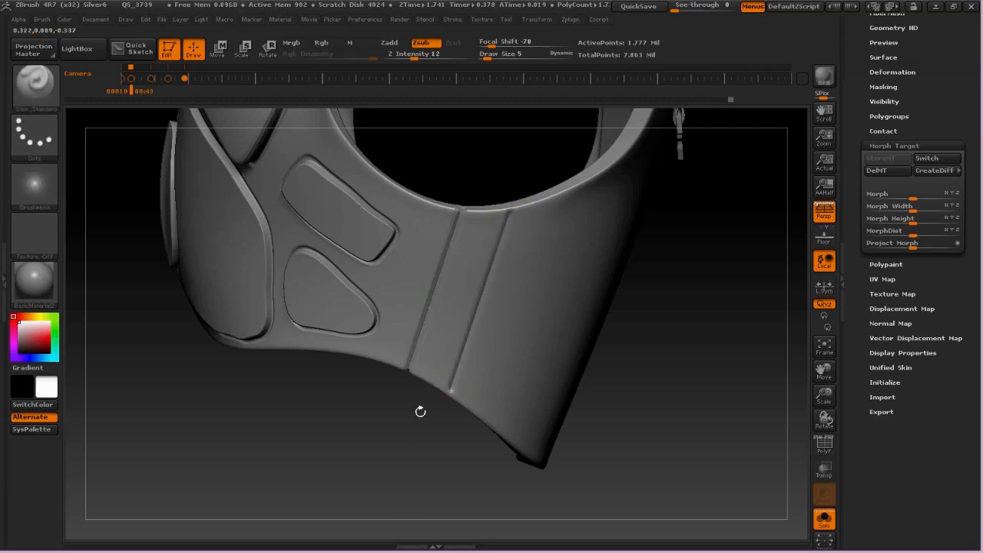
- Cut two cross grooves between the side seams and erase the outer seam above and below them using the Morph brush at draw size 23
left_click_drag(430, 298, 466, 315)
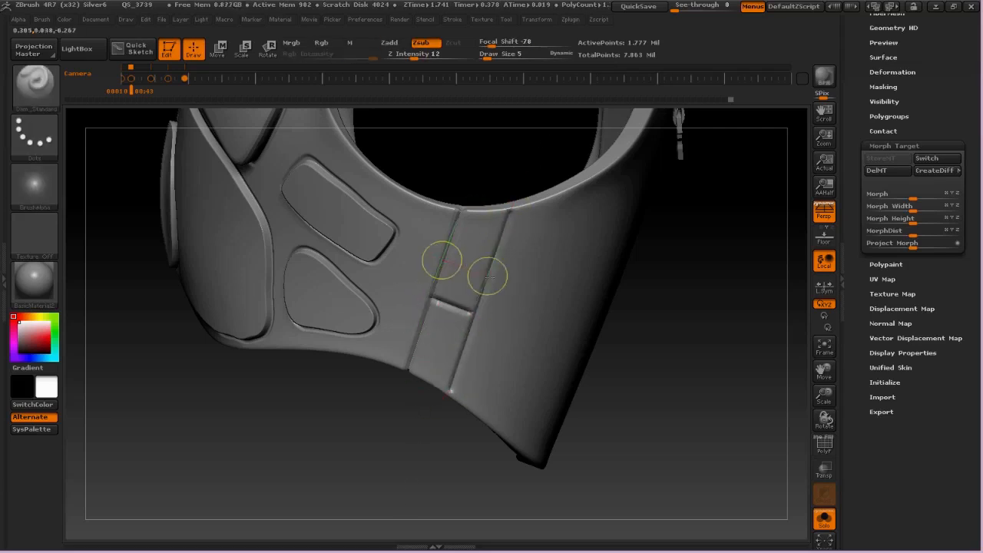
key("b")
left_click(544, 221)
key("space")
left_click_drag(466, 328, 480, 328)
left_click_drag(492, 261, 513, 210)
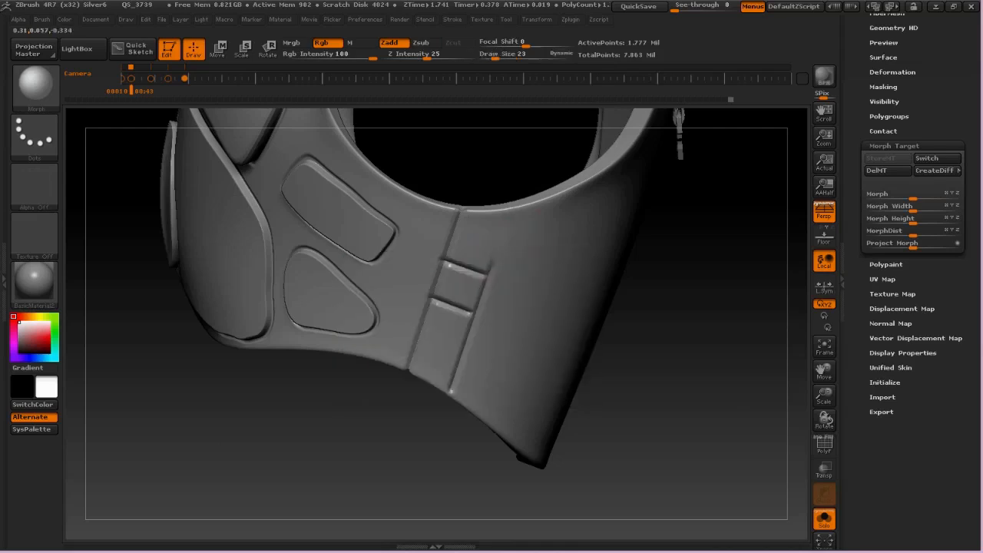
left_click_drag(476, 344, 453, 389)
- Erase the inner seam between the two cross grooves with a smaller Morph brush to form a stepped seam around a square tab
key("space")
mouse_move(457, 293)
left_mouse_down()
mouse_move(415, 293)
mouse_move(416, 281)
left_mouse_up()
left_click_drag(431, 300, 435, 281)
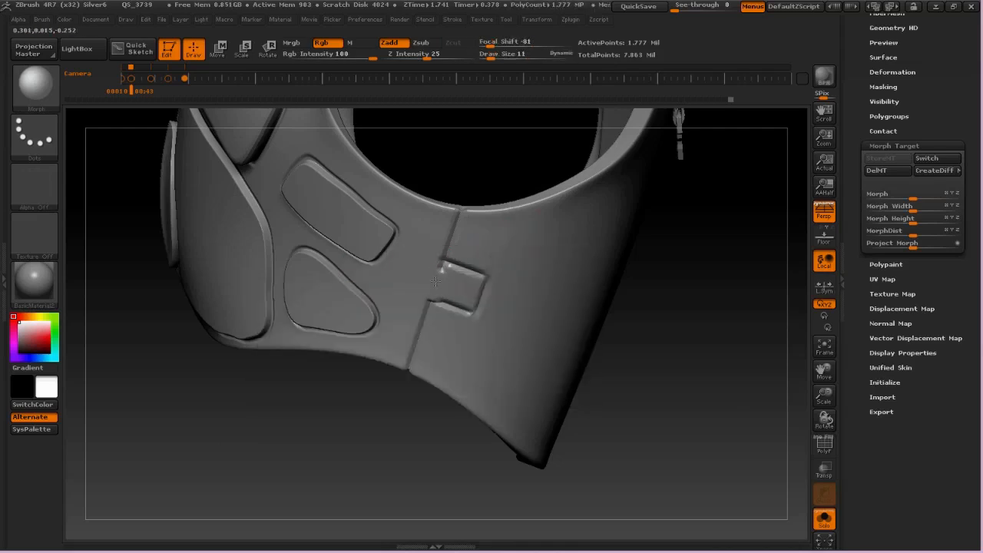
key("ctrl+z")
key("ctrl+z")
key("ctrl+z")
left_click_drag(469, 353, 461, 339)
right_click_drag(437, 217, 502, 235, "ctrl")
- Stamp a round rivet on the square seam tab with the Standard brush, Alpha 12, DragRect stroke and Z Intensity 42
key("b")
key("s")
key("t")
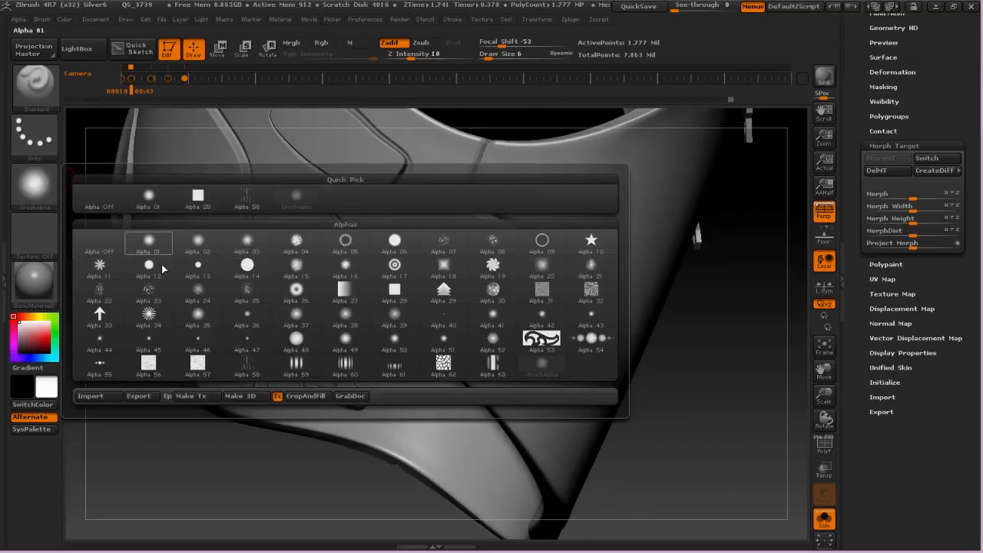
left_click(153, 266)
left_click(34, 136)
left_click(150, 153)
key("space")
left_click(550, 312)
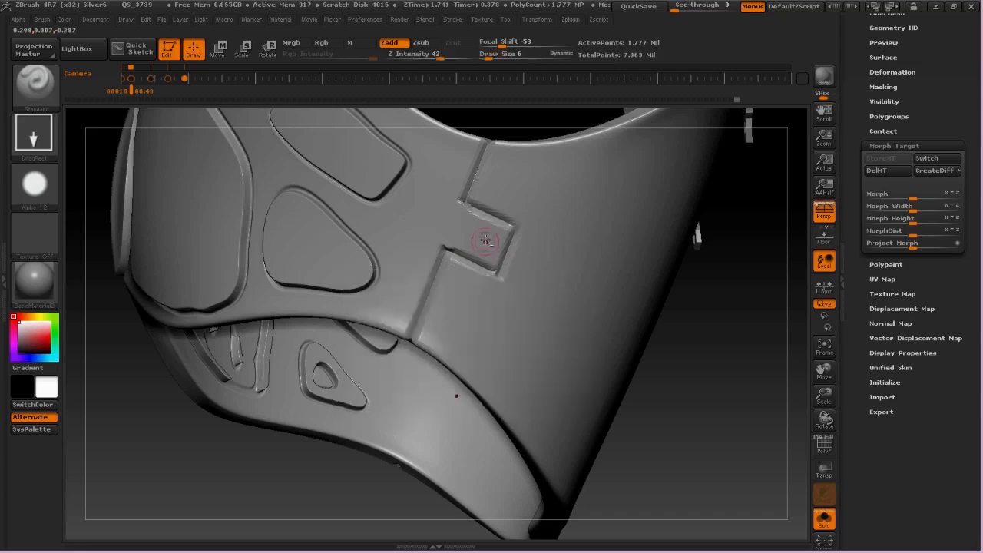
right_click_drag(495, 234, 454, 305)
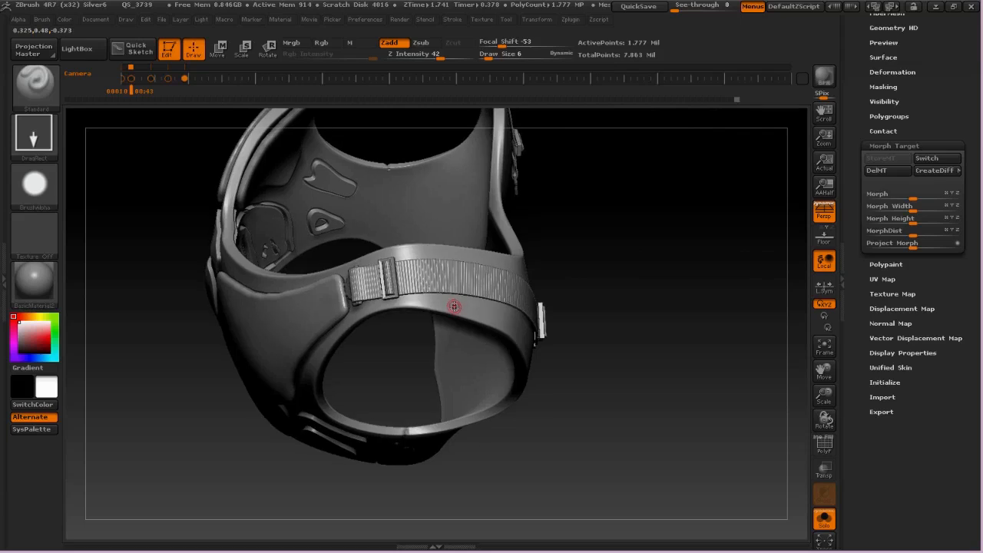
- Isolate the vest body and cut a straight groove across the shoulder strap with Dam_Standard at draw size 6
left_click(405, 255, "ctrl+shift")
mouse_move(405, 255)
right_mouse_down()
mouse_move(391, 225)
mouse_move(351, 246)
mouse_move(366, 275)
right_mouse_up()
key("b")
key("d")
key("s")
left_click_drag(365, 275, 371, 331)
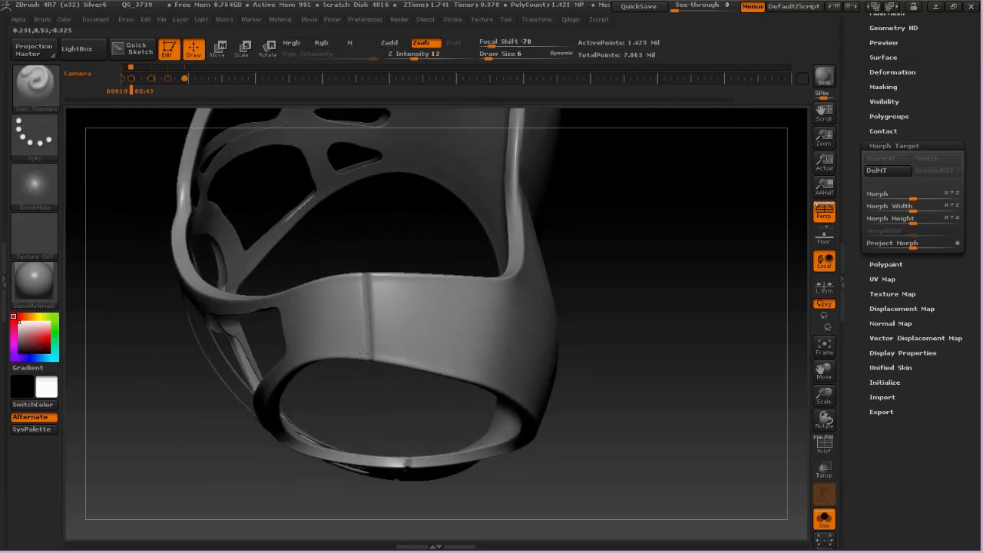
right_click_drag(365, 319, 471, 241)
left_click(542, 262, "ctrl+shift")
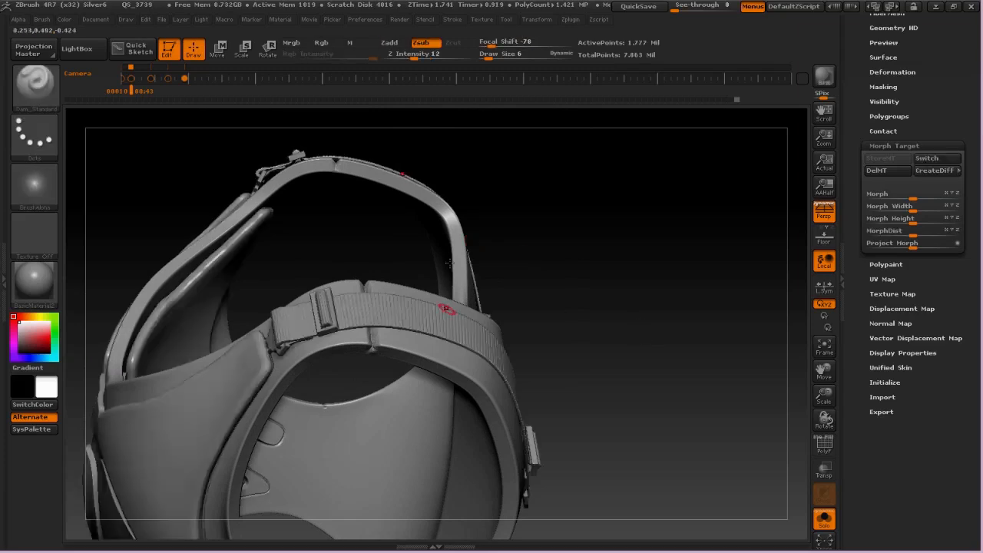
- Refine the shoulder strap seam on the isolated vest body with draw size 2, smooth its end, and show the hidden parts again
right_click_drag(446, 311, 470, 244)
left_click(482, 321, "ctrl+shift")
right_click_drag(471, 244, 464, 229, "ctrl")
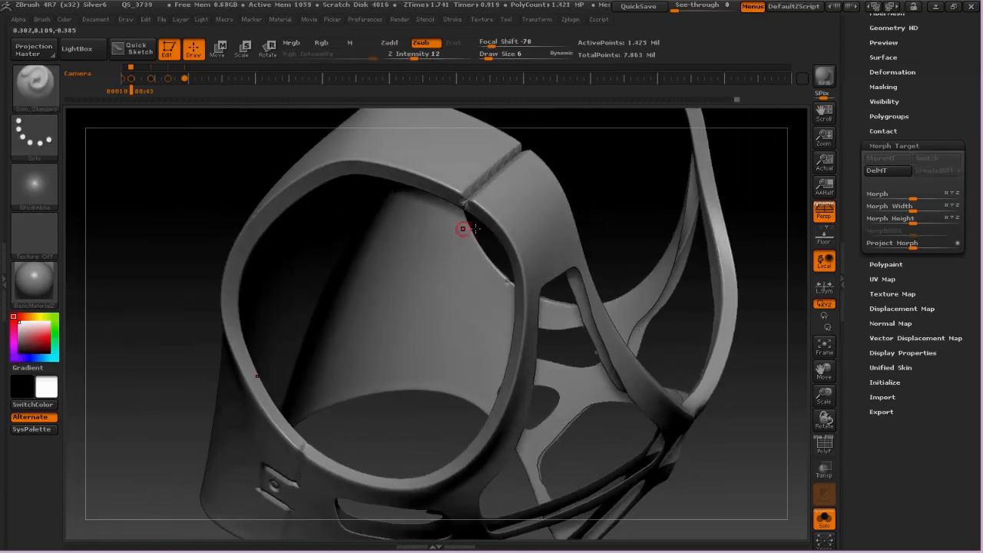
right_click_drag(530, 222, 254, 165)
mouse_move(129, 213)
left_mouse_down("ctrl")
mouse_move(254, 530)
mouse_move(228, 346)
left_mouse_up("ctrl")
mouse_move(228, 346)
right_mouse_down()
mouse_move(257, 220)
mouse_move(261, 253)
right_mouse_up()
right_click_drag(261, 254, 275, 285, "ctrl")
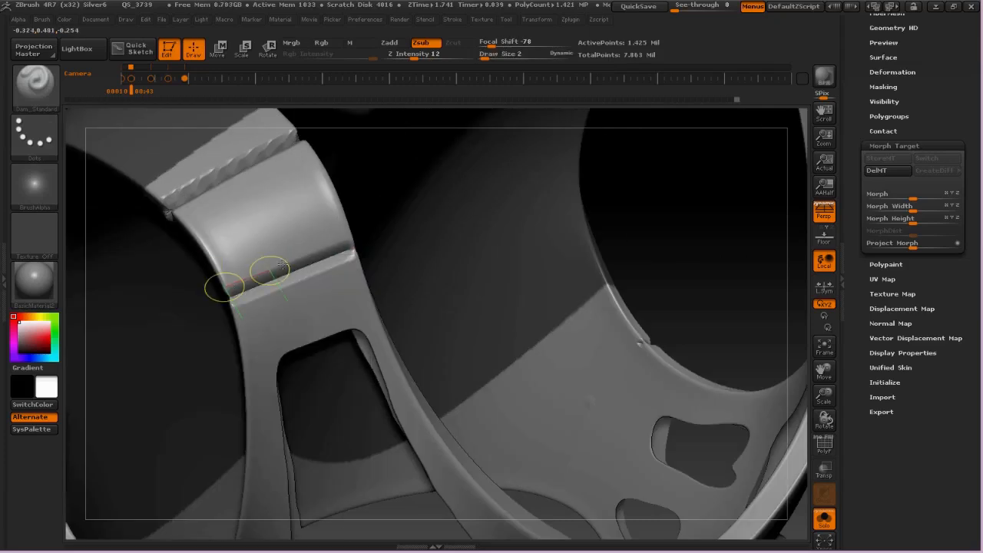
left_click_drag(228, 305, 228, 307, "shift")
mouse_move(228, 306)
right_mouse_down("ctrl")
mouse_move(367, 197)
mouse_move(509, 208)
mouse_move(439, 281)
mouse_move(455, 99)
mouse_move(439, 208)
right_mouse_up("ctrl")
left_click(509, 208, "ctrl+shift")
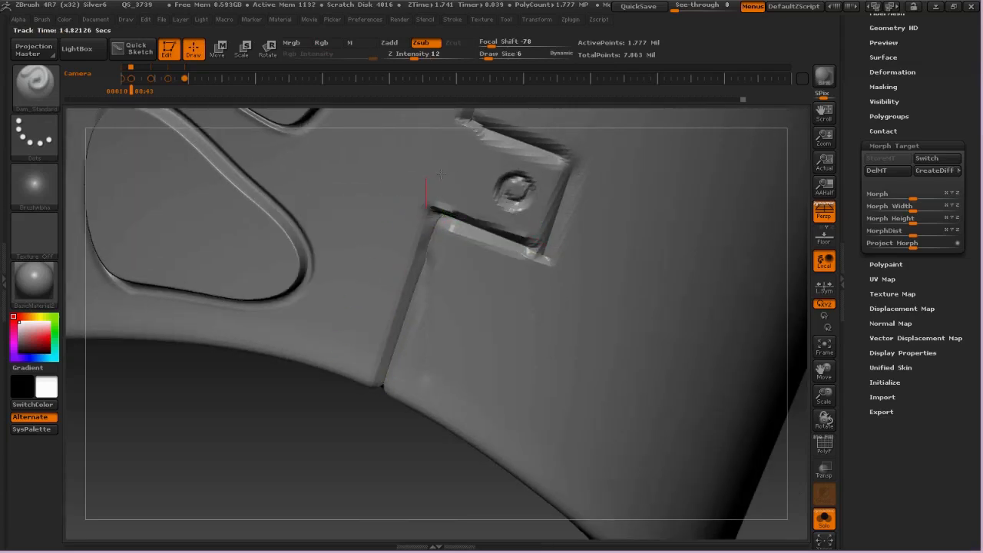
- Undo the last stroke and sharpen the side seam and the edges around the riveted tab with draw size 4
key("ctrl+z")
key("space")
left_click_drag(424, 212, 368, 383)
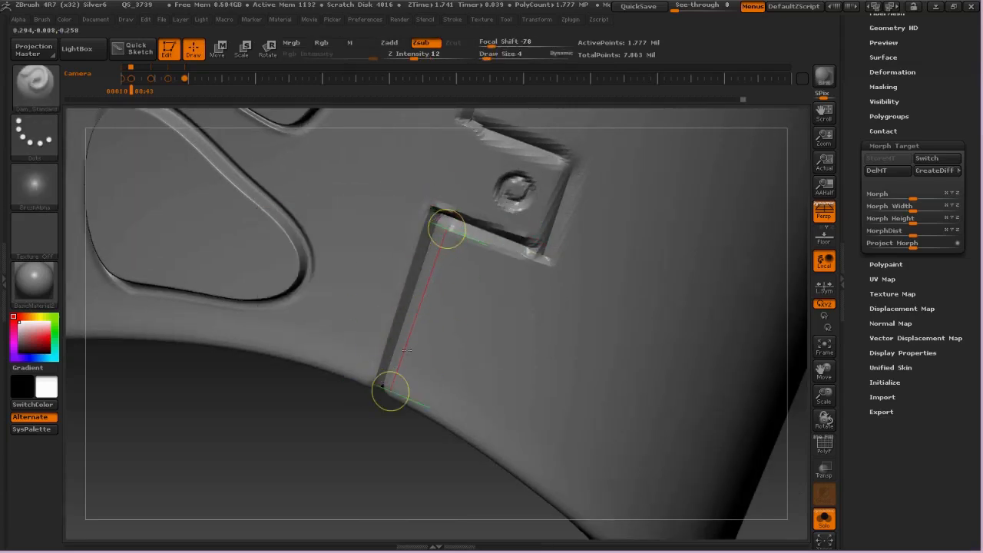
left_click_drag(447, 233, 547, 264)
left_click_drag(523, 109, 508, 185, "alt")
left_click_drag(468, 188, 543, 215)
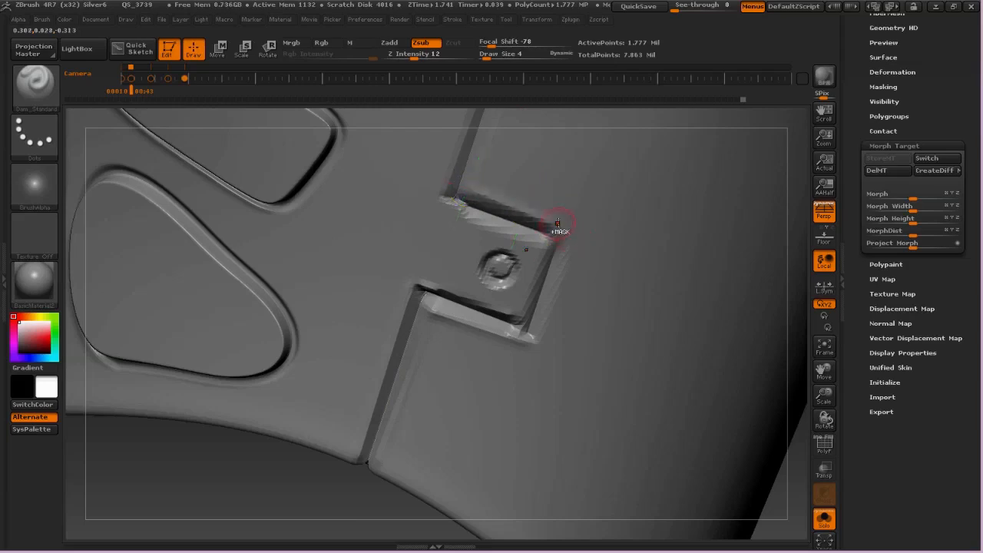
- Turn off Solo to show the whole alien and save the tool as alien_46.ztl
right_click_drag(557, 223, 546, 165, "ctrl")
key("f")
left_click(829, 523)
right_click_drag(584, 261, 465, 304, "ctrl")
left_click_drag(960, 146, 960, 512)
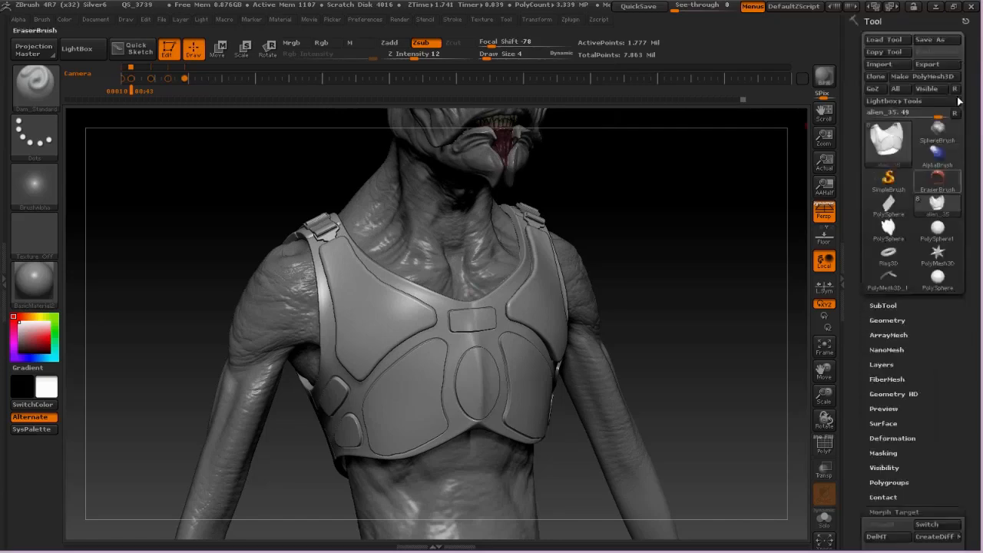
left_click(930, 39)
left_click_drag(523, 105, 523, 197)
type("alien_46.ztl")
key("Return")
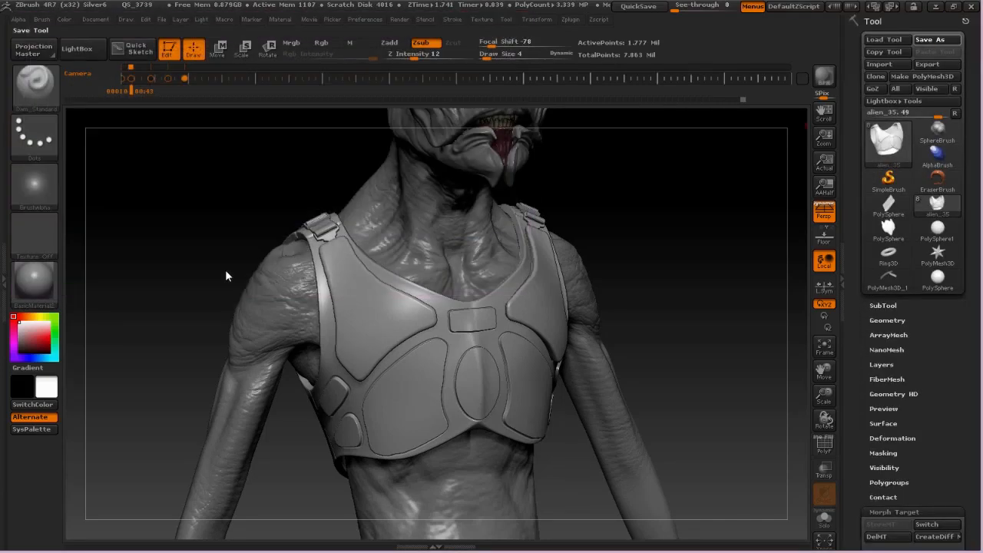
- Isolate the vest's raised panels and mask everything except the central oval chest panel
right_click_drag(226, 270, 322, 273, "shift")
right_click_drag(322, 274, 397, 275, "ctrl")
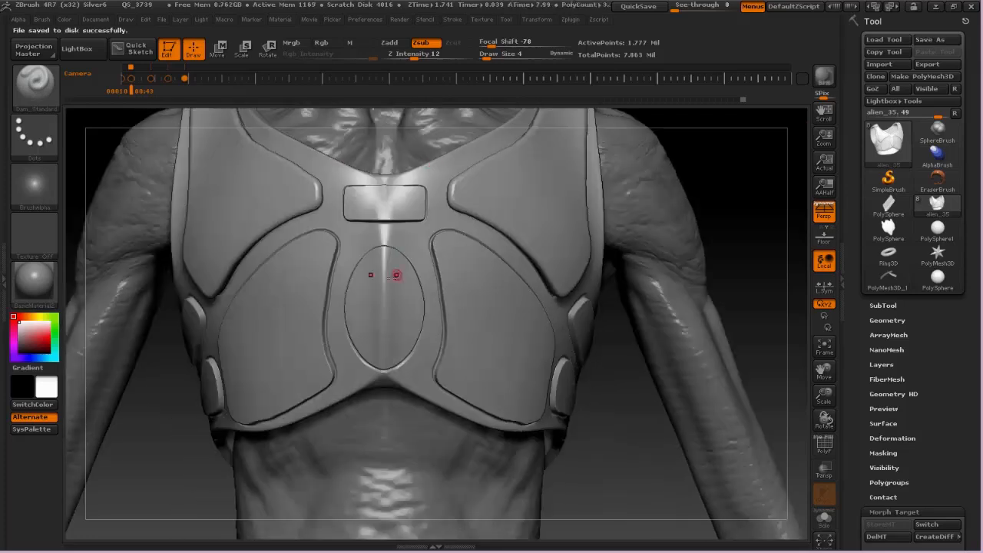
right_click_drag(392, 202, 355, 337, "alt")
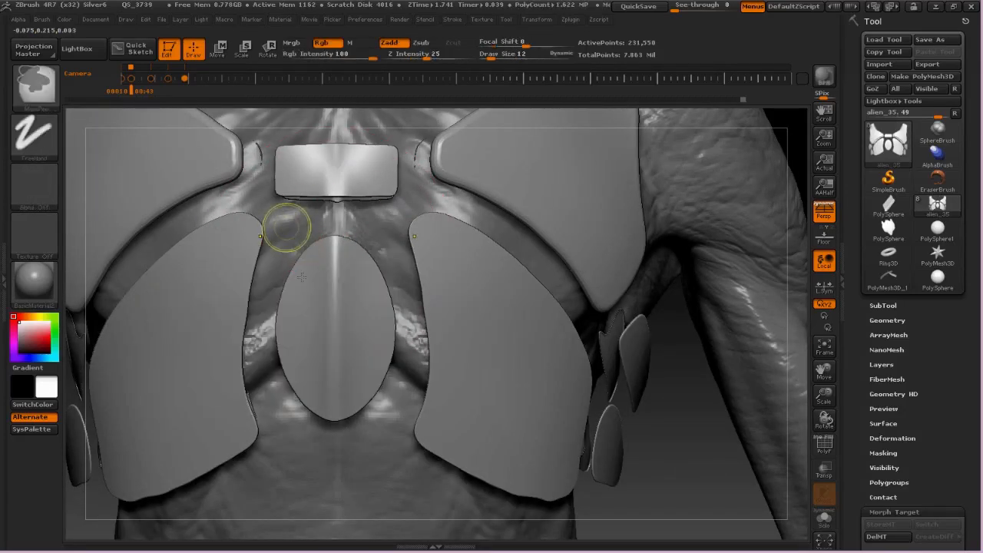
key("space")
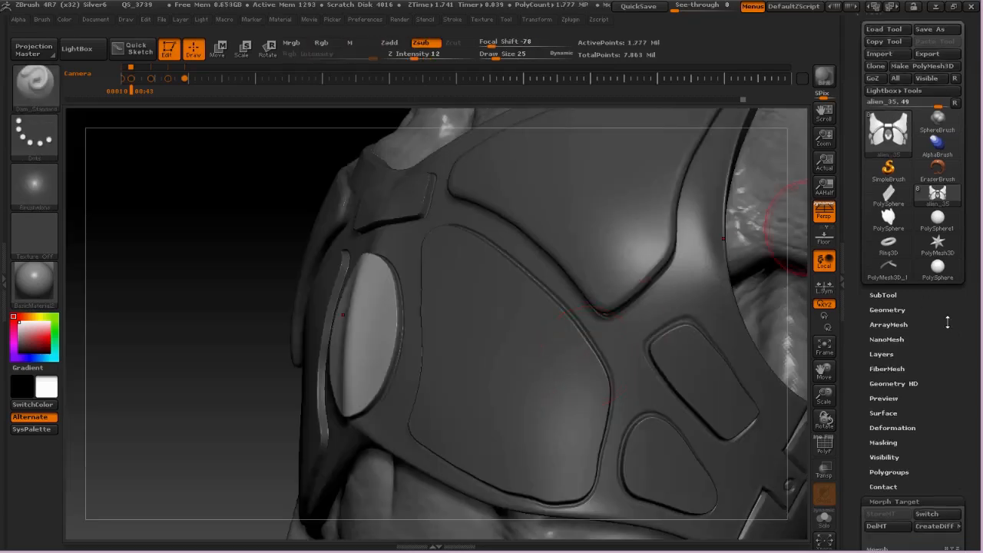
- Try relaxing the unmasked oval chest panel and inflating it by 37 with the Deformation settings
left_click_drag(947, 324, 947, 316)
left_click(891, 420)
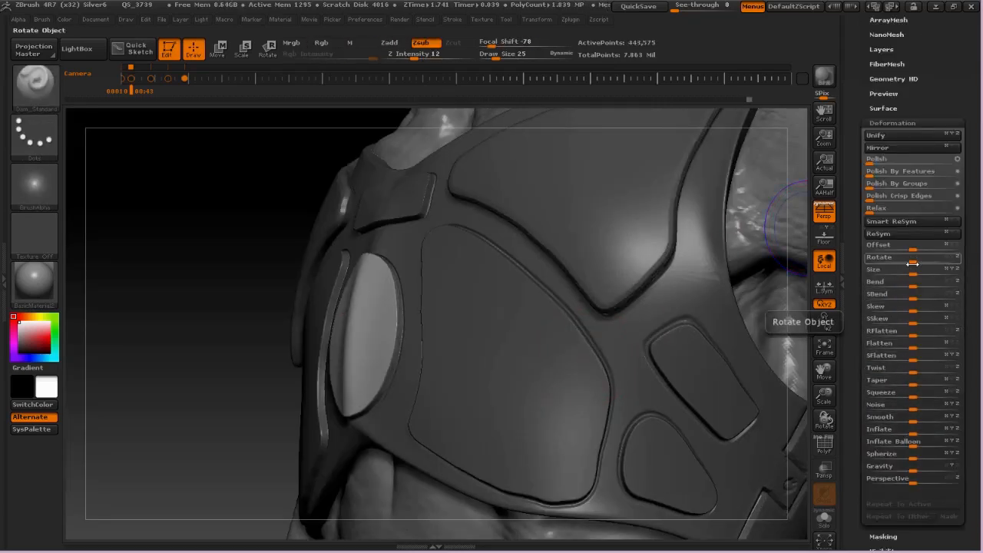
left_click_drag(916, 208, 924, 231)
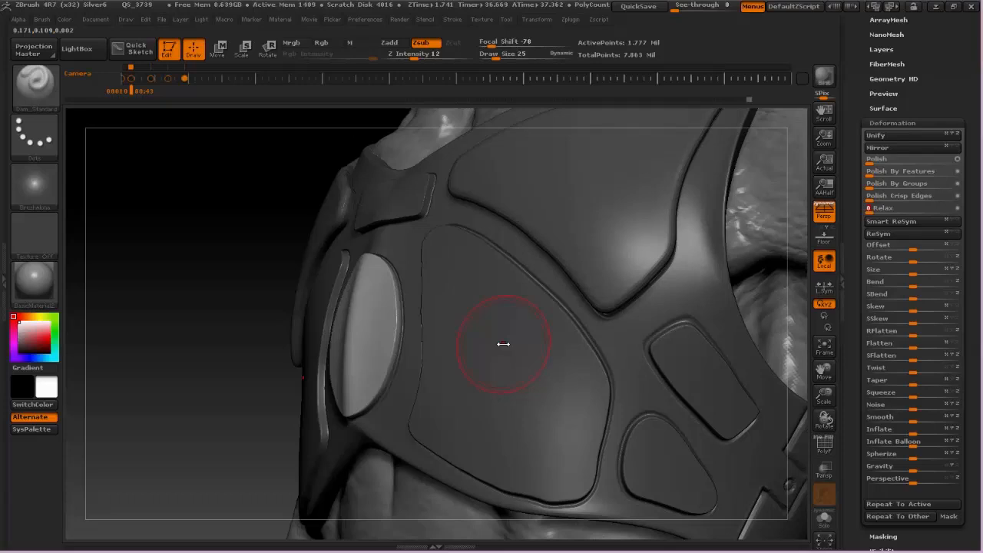
mouse_move(913, 455)
left_mouse_down()
mouse_move(922, 458)
mouse_move(900, 459)
mouse_move(930, 413)
left_mouse_up()
key("ctrl+z")
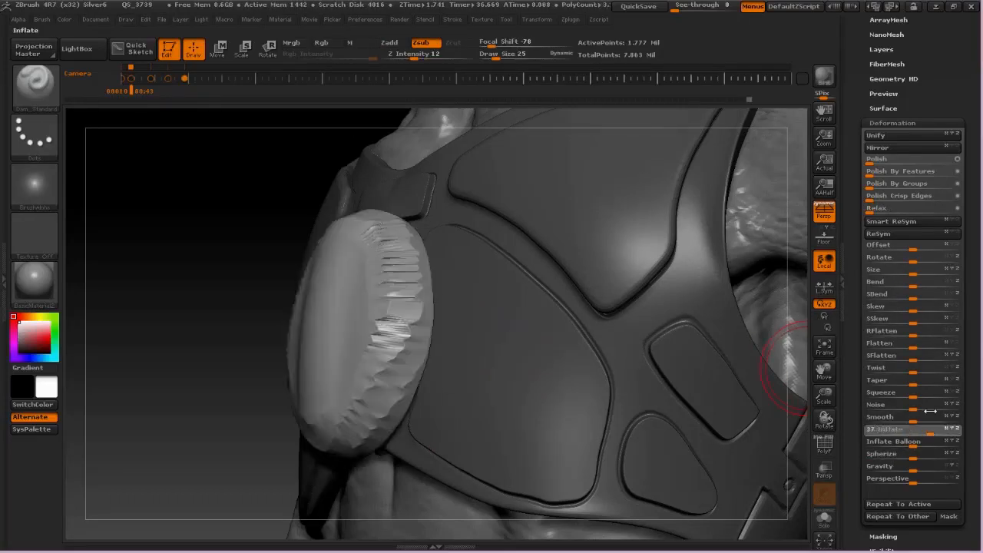
key("ctrl+z")
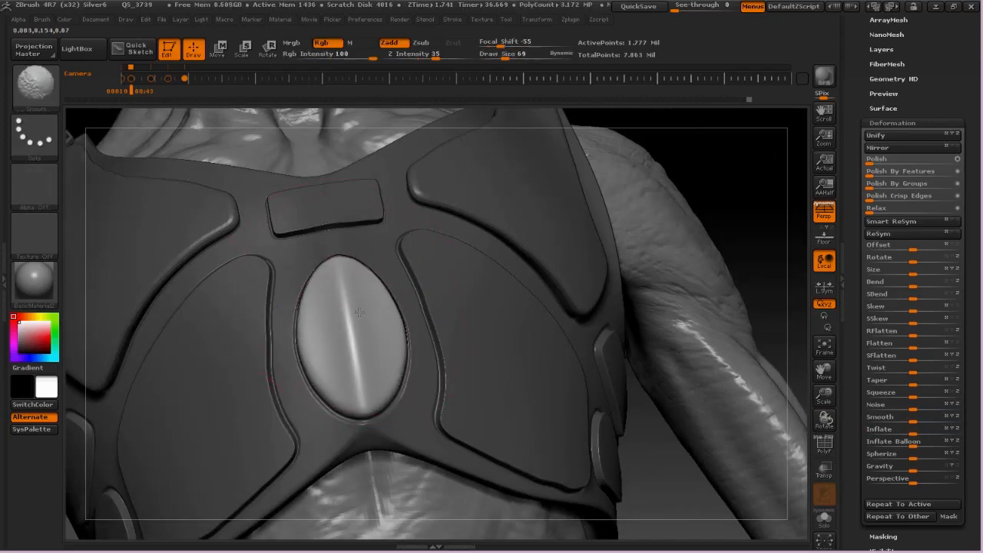
- Smooth the ridge of the central oval chest panel into a rounded dome and reduce the draw size to 49
left_click_drag(359, 312, 345, 298, "shift")
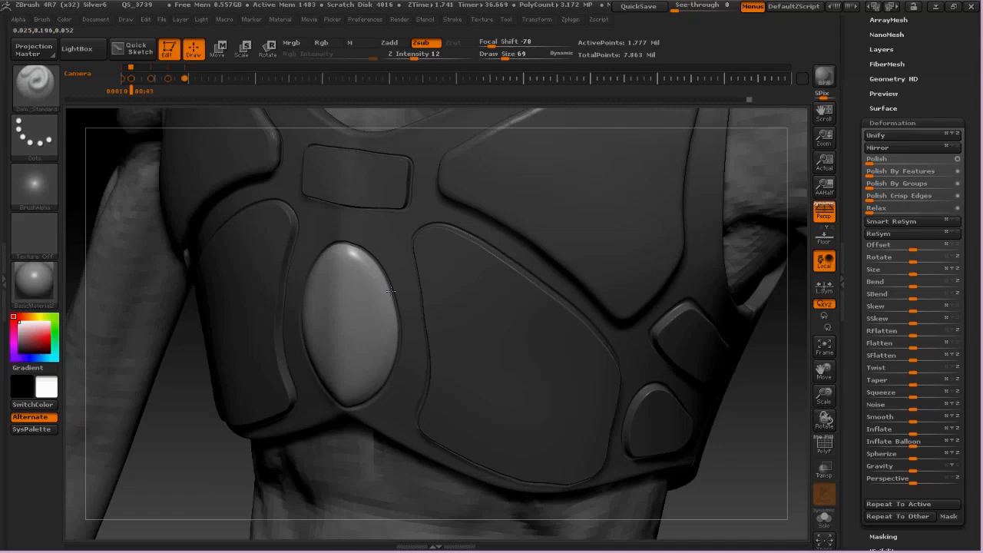
key("space")
left_click_drag(415, 287, 391, 287)
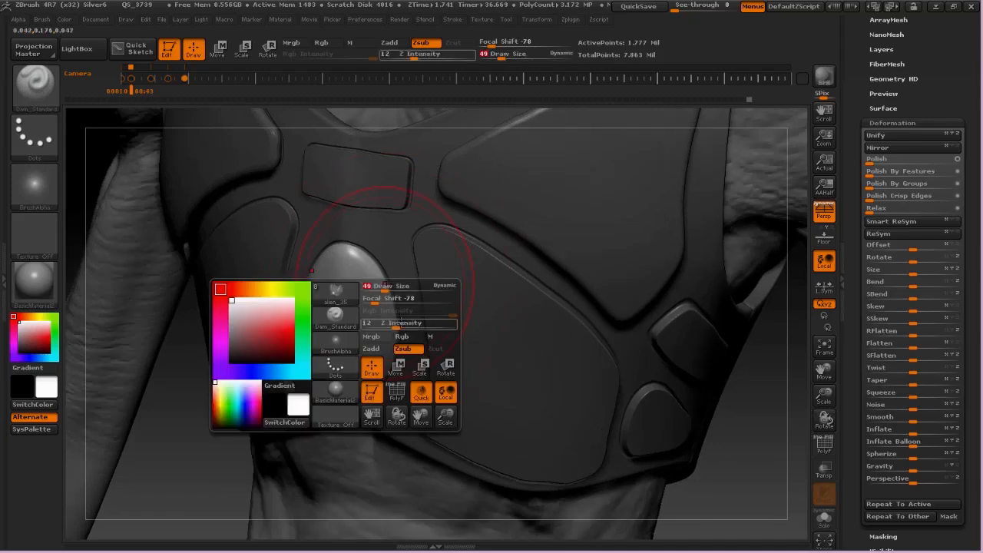
left_click_drag(415, 359, 446, 359)
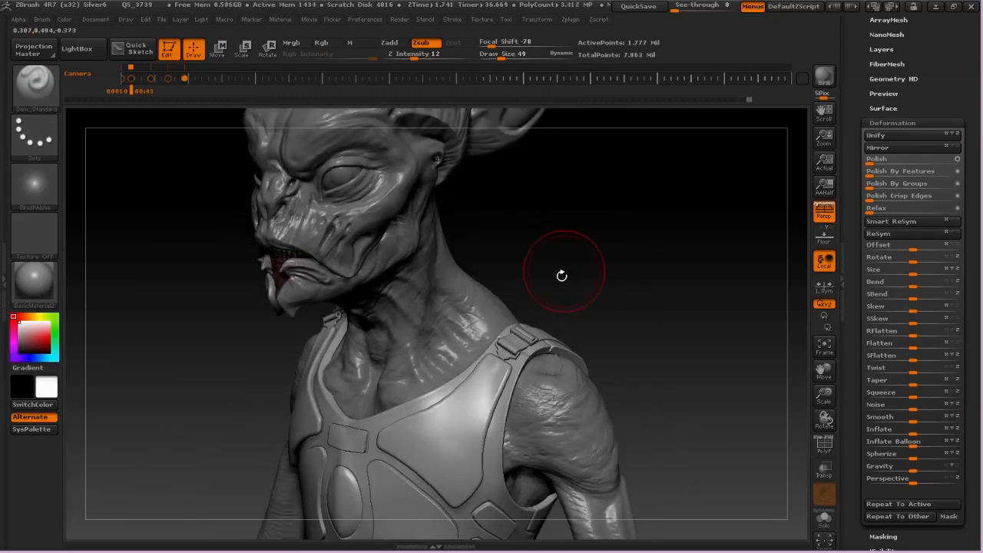
left_click_drag(561, 276, 601, 168, "alt")
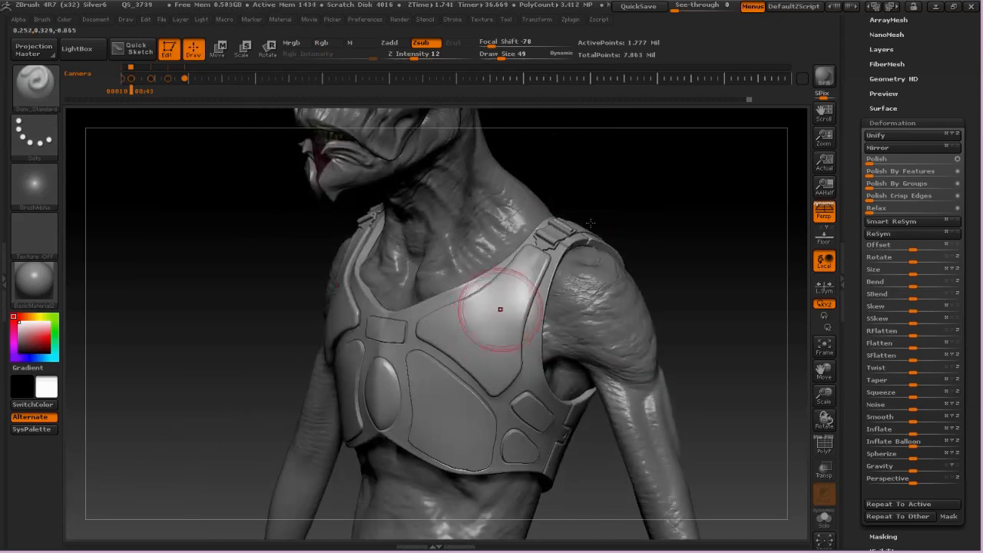
- Save the updated tool, ending its file name with the number 46
key("alt+Tab")
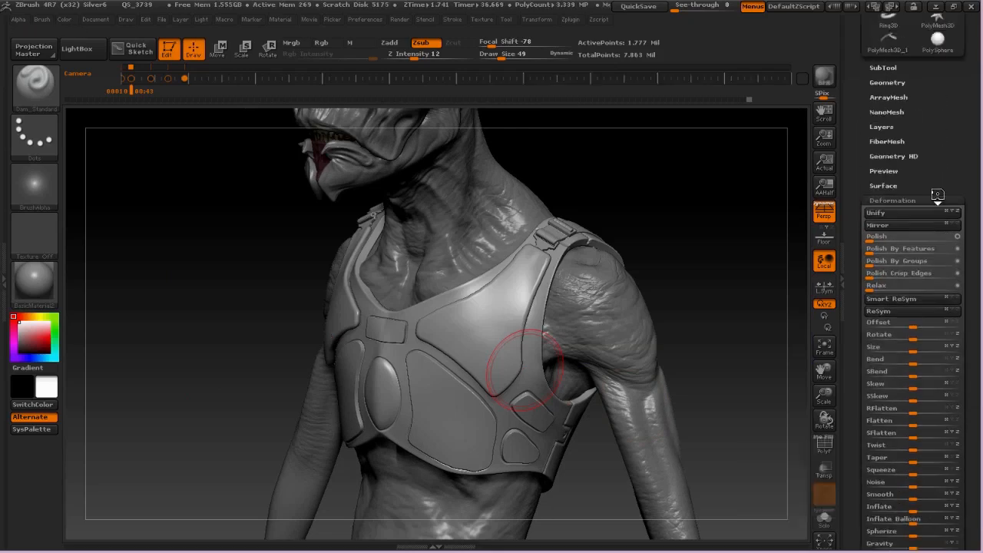
left_click(935, 181)
left_click(205, 230)
key("BackSpace")
key("BackSpace")
type("46")
key("Return")
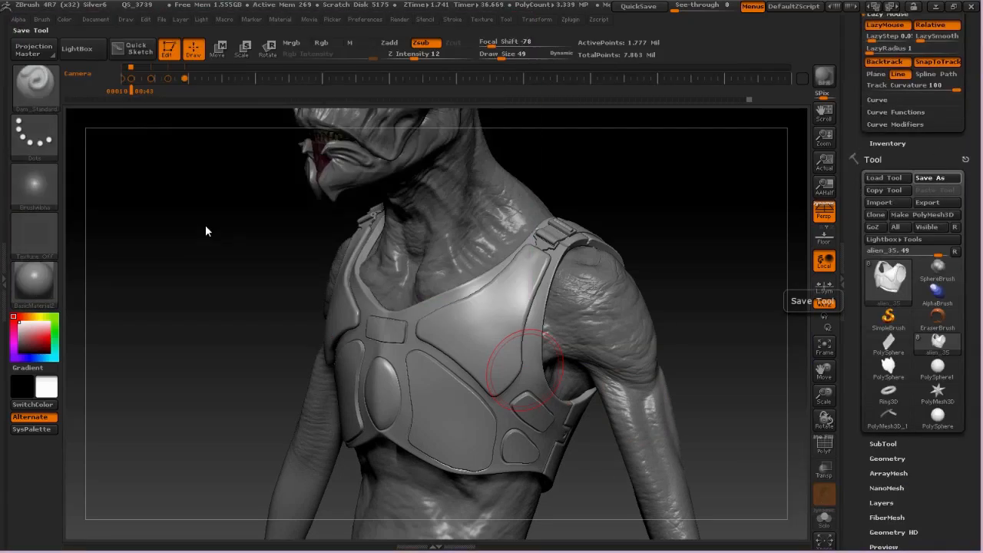
- Load the PlanarCutThin brush and set its draw size to 145 for the isolated raised chest panels
mouse_move(479, 301)
right_mouse_down()
mouse_move(472, 334)
mouse_move(485, 338)
right_mouse_up()
left_click(68, 48)
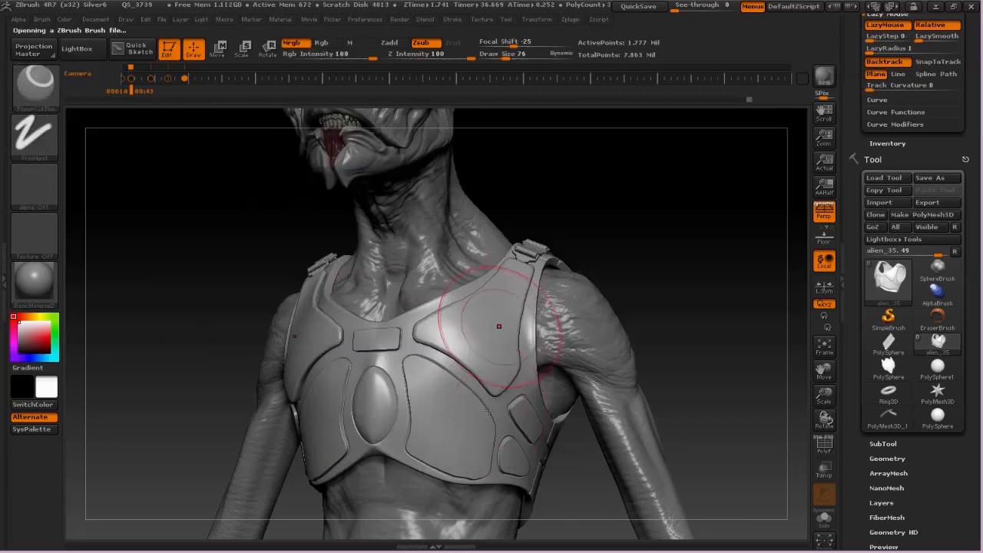
key("ctrl+z")
key("space")
left_click_drag(465, 320, 476, 320)
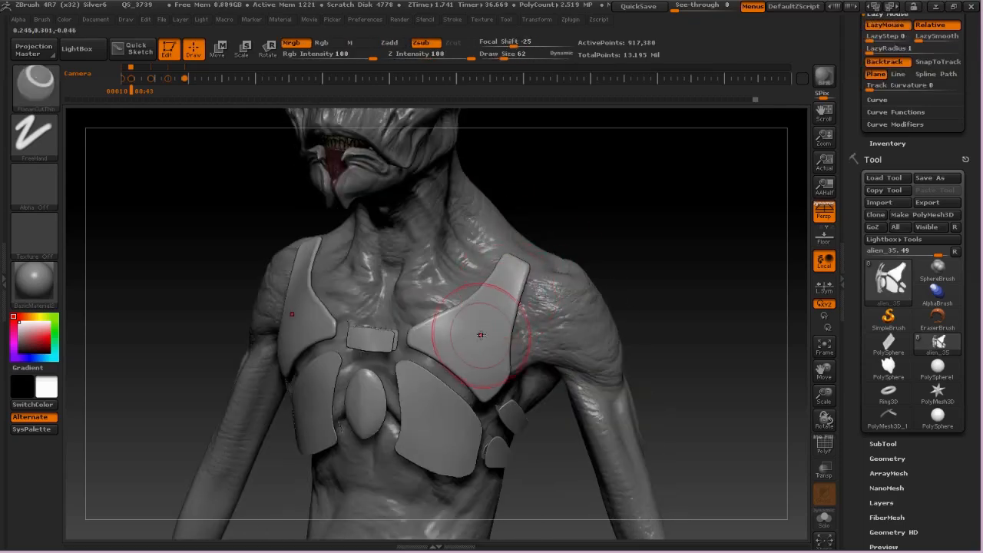
key("space")
left_click_drag(481, 335, 491, 335)
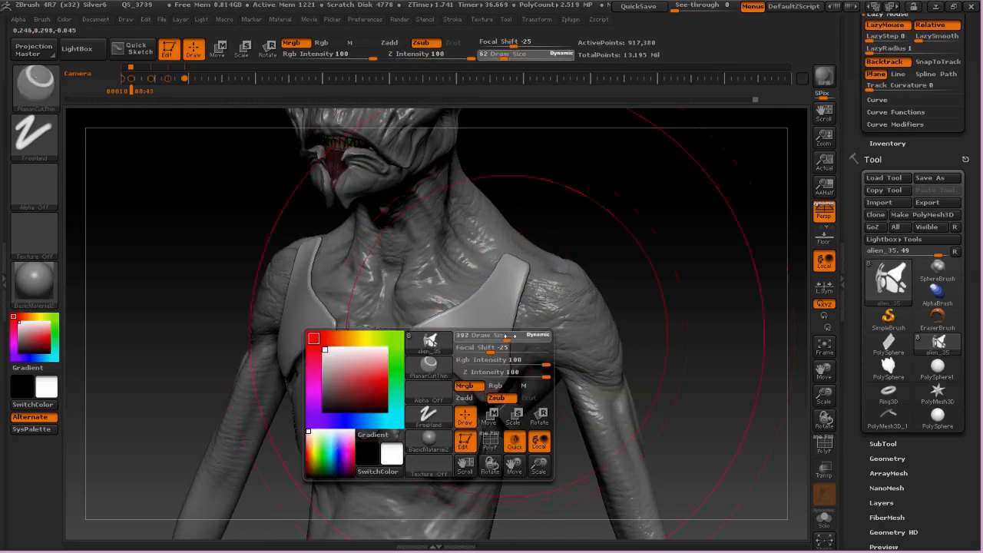
key("space")
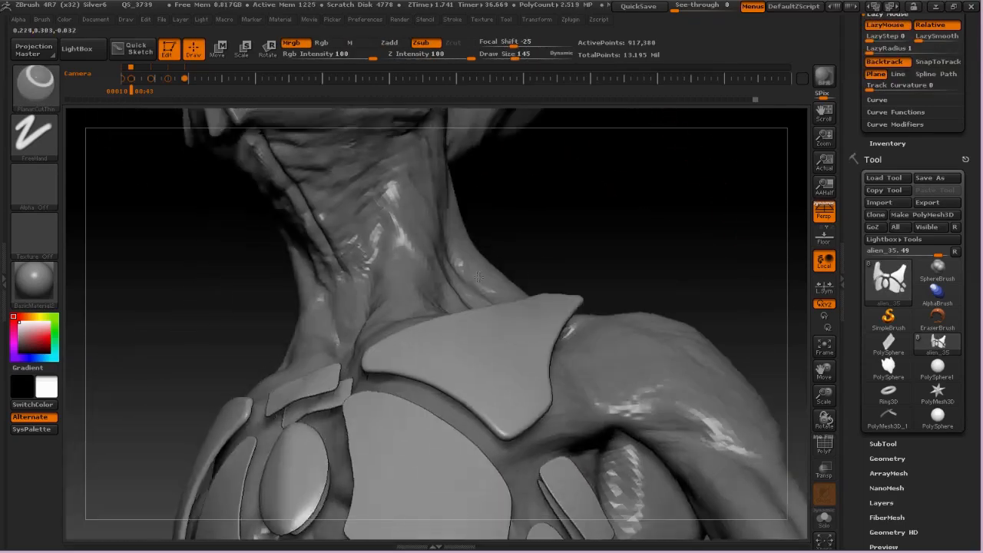
- Open the Visibility settings and shrink the visible area of the isolated raised vest panels
mouse_move(914, 473)
left_mouse_down()
mouse_move(914, 325)
mouse_move(933, 288)
left_mouse_up()
left_click(925, 362)
left_click(891, 332)
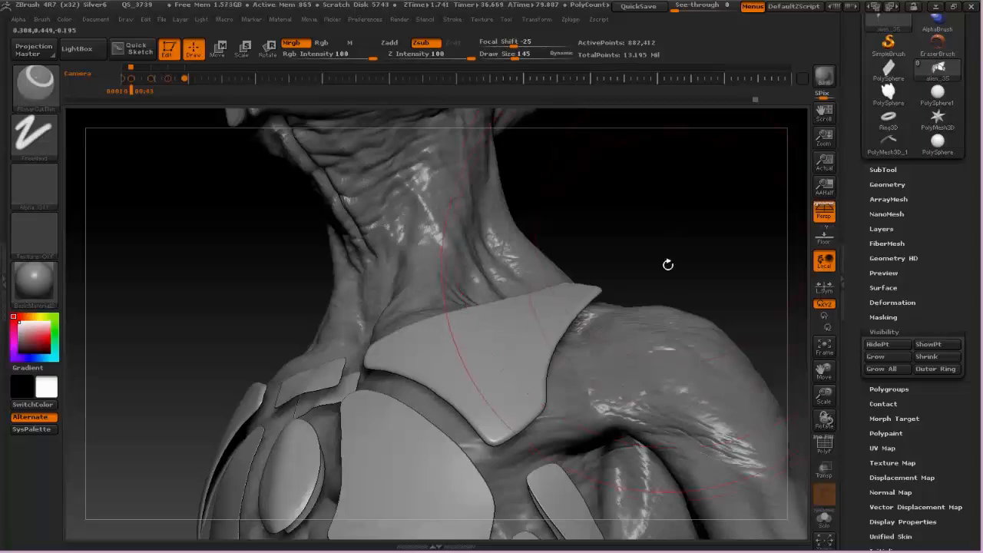
left_click_drag(667, 264, 678, 266)
key("alt+Tab")
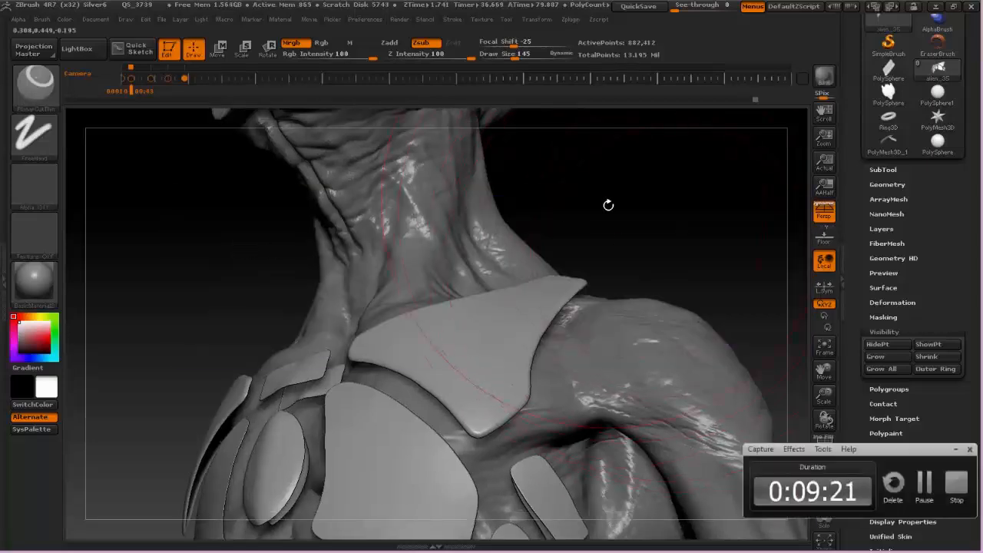
left_click_drag(608, 205, 573, 281)
left_click(931, 357)
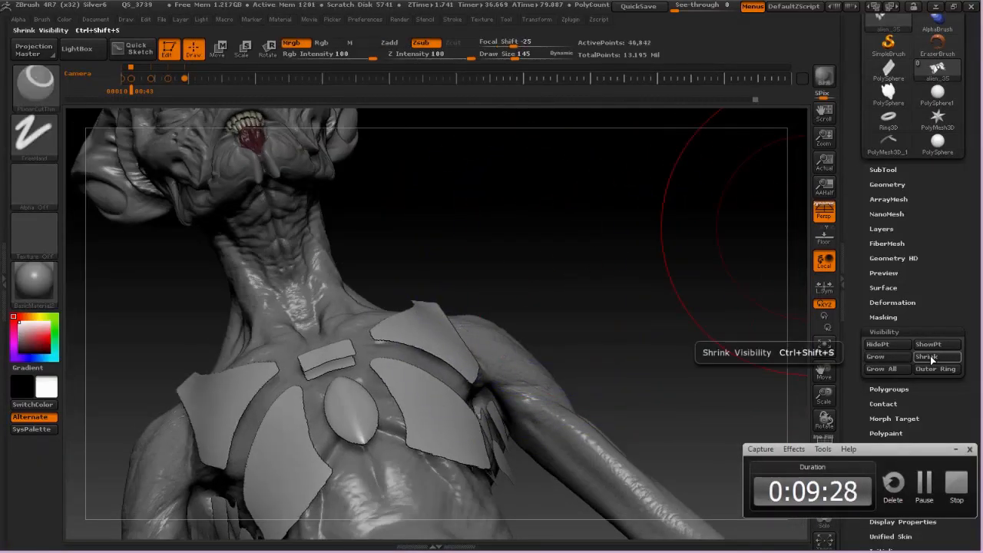
- Show the full model again and update the mask around the shrunken chest panels
mouse_move(711, 285)
left_mouse_down()
mouse_move(598, 266)
mouse_move(637, 297)
left_mouse_up()
left_click(647, 237, "ctrl")
left_click(647, 237, "ctrl+shift")
left_click(623, 222, "ctrl")
key("d")
key("d")
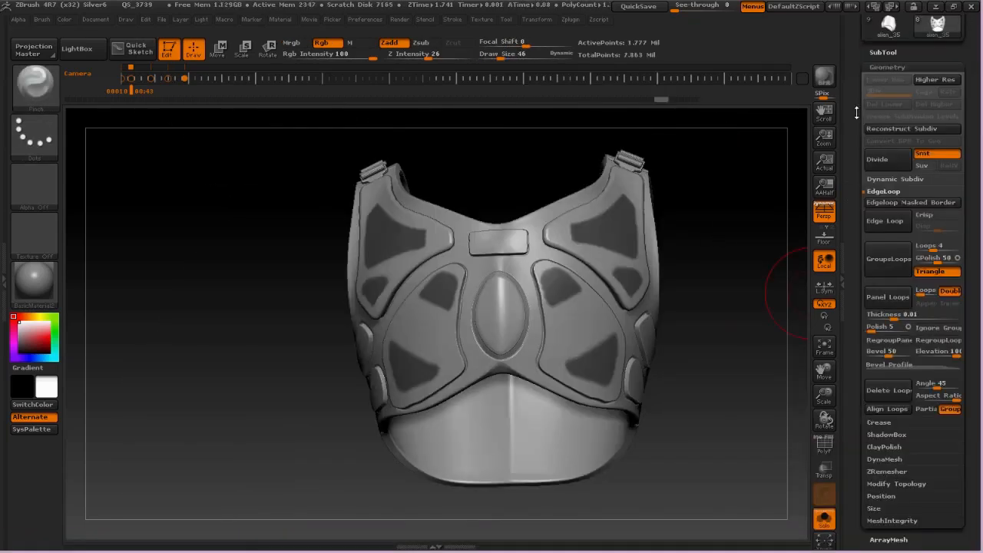
- Turn the masked inset shapes on the vest's chest panels into their own polygroup
mouse_move(938, 476)
left_mouse_down()
mouse_move(938, 343)
mouse_move(938, 364)
left_mouse_up()
left_click(902, 235)
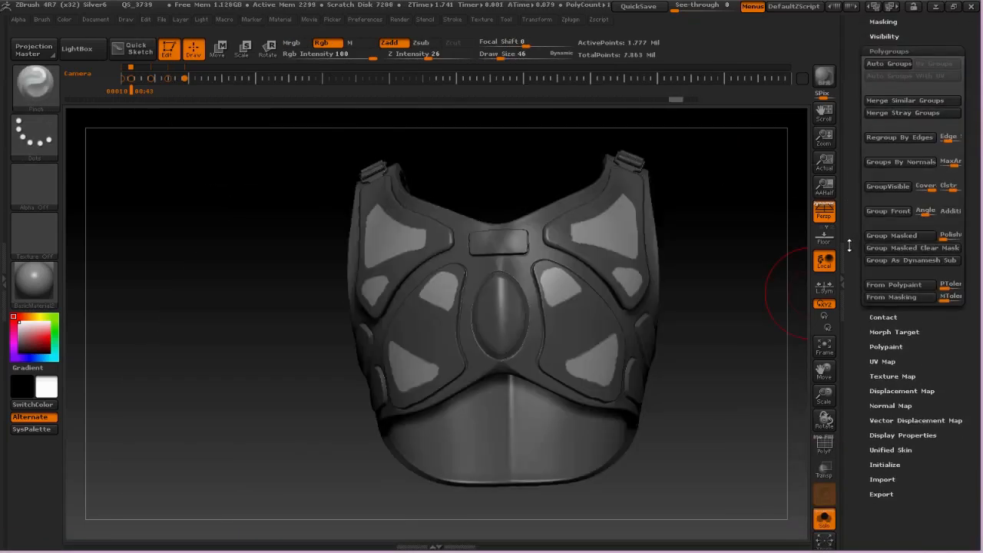
key("shift+f")
mouse_move(725, 232)
left_mouse_down("alt")
mouse_move(681, 247)
mouse_move(776, 228)
left_mouse_up("alt")
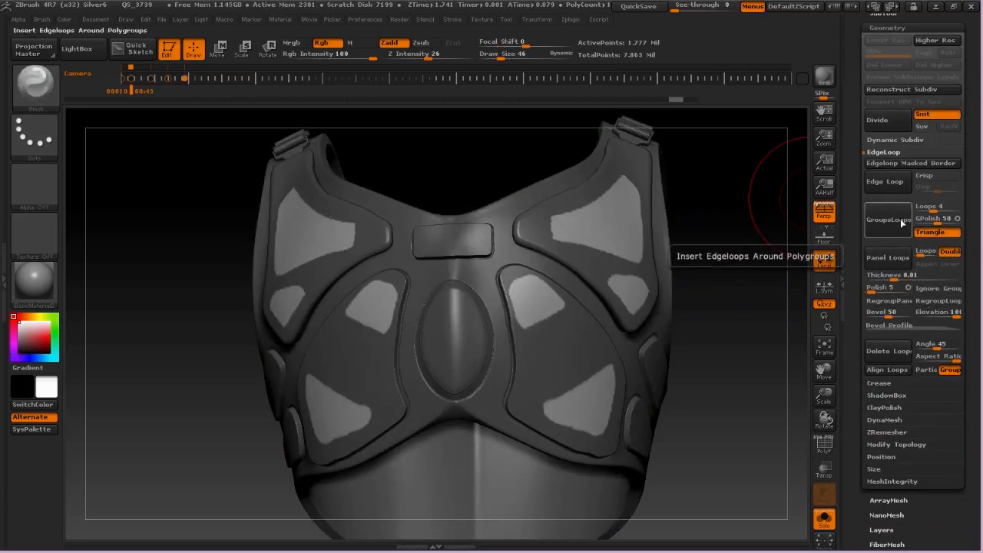
- Insert group loops around the vest's polygroups with GPolish 10
key("ctrl")
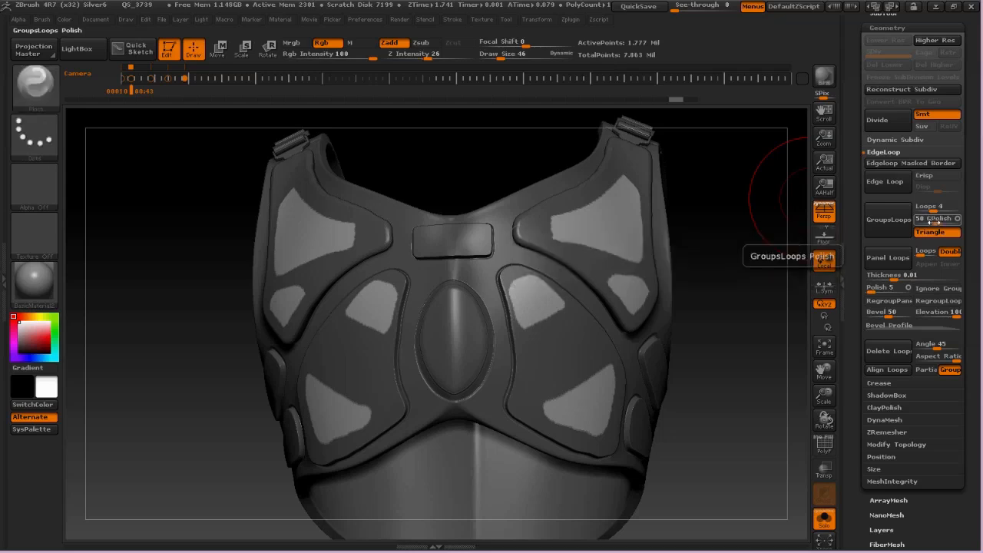
left_click_drag(936, 222, 921, 223)
left_click(888, 220)
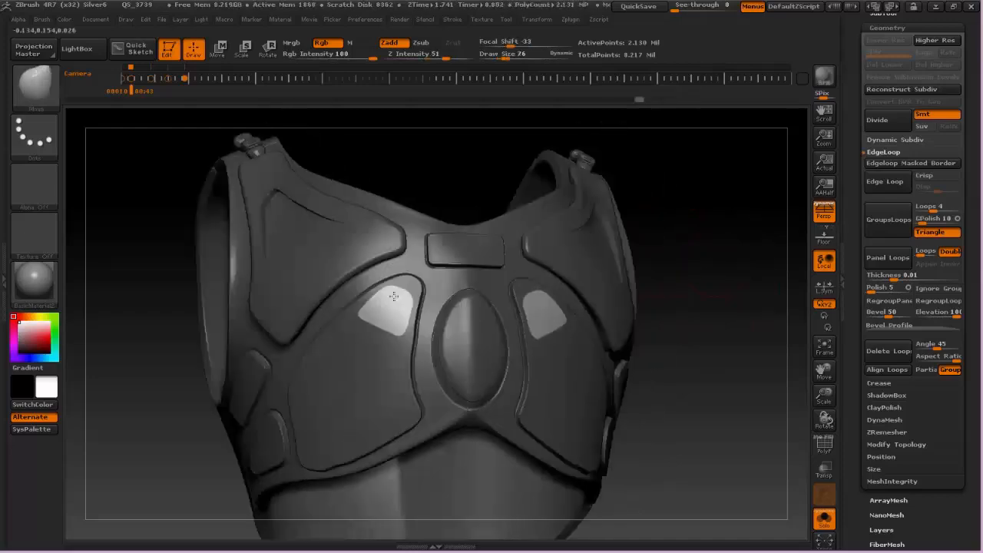
- Tilt the upper inset shapes of the lower chest panels with the Rotate transpose line
left_click_drag(689, 255, 507, 265)
key("r")
left_click_drag(374, 326, 396, 293)
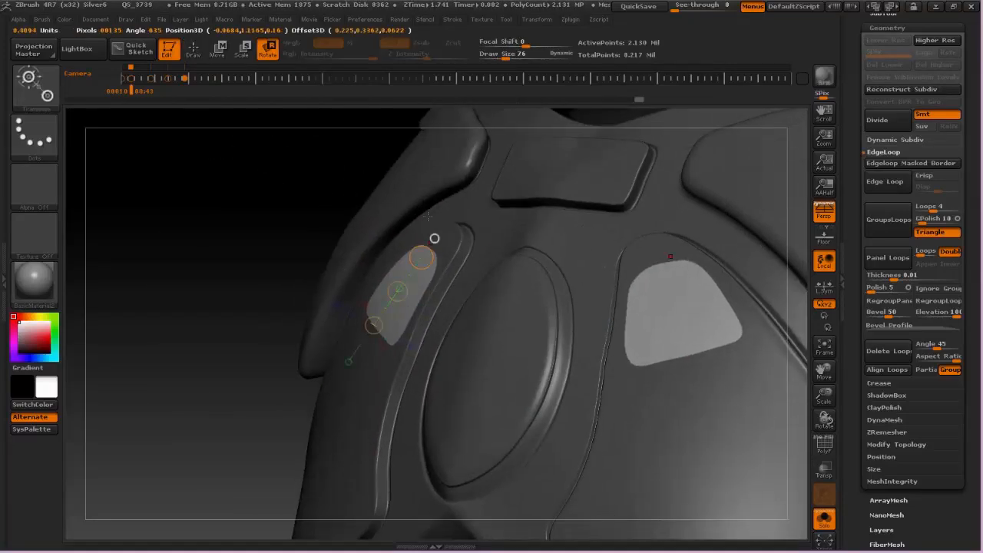
left_click_drag(400, 290, 419, 222)
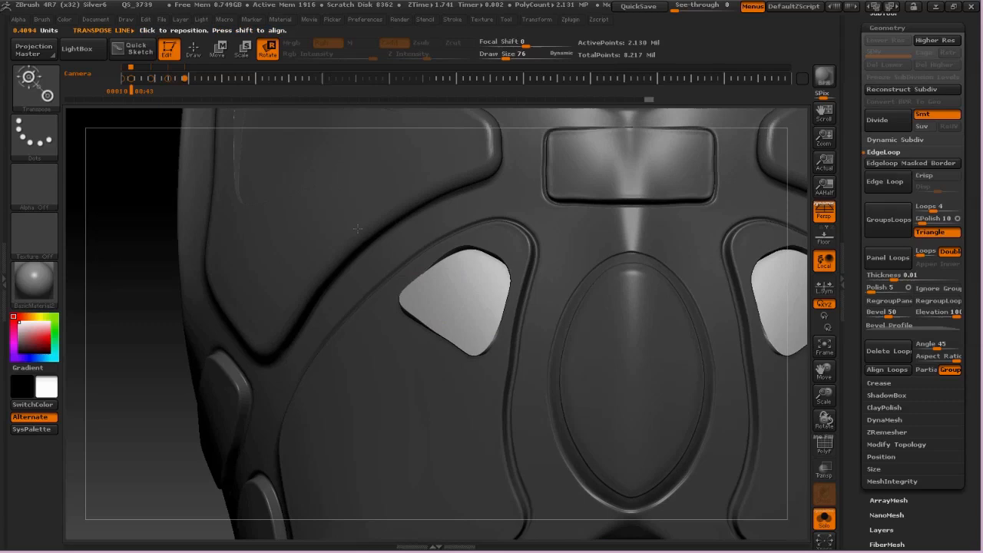
key("q")
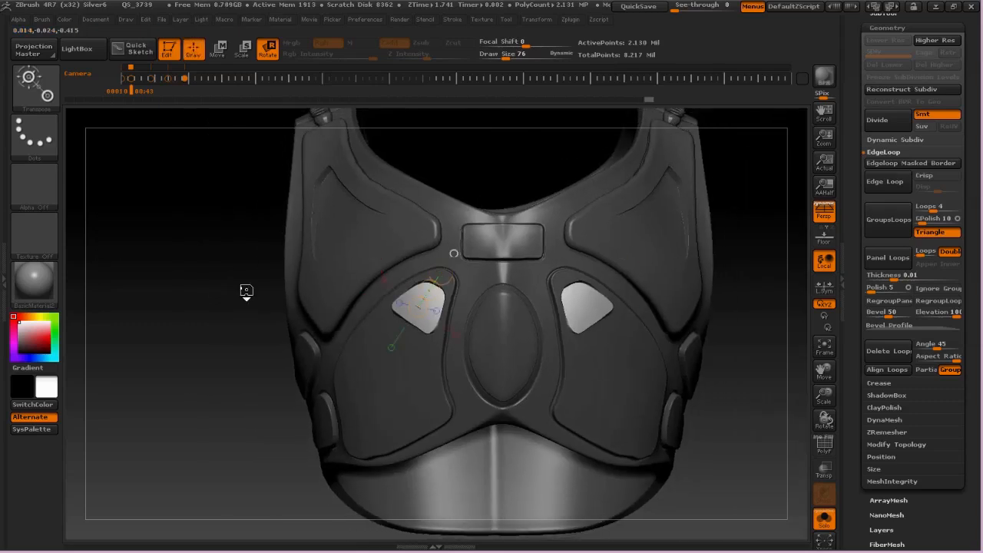
- Isolate the lower corner insets of the lower chest panels and mask everything around them on the full vest
left_click_drag(246, 292, 394, 407)
left_click(388, 400, "ctrl+shift")
key("ctrl+z")
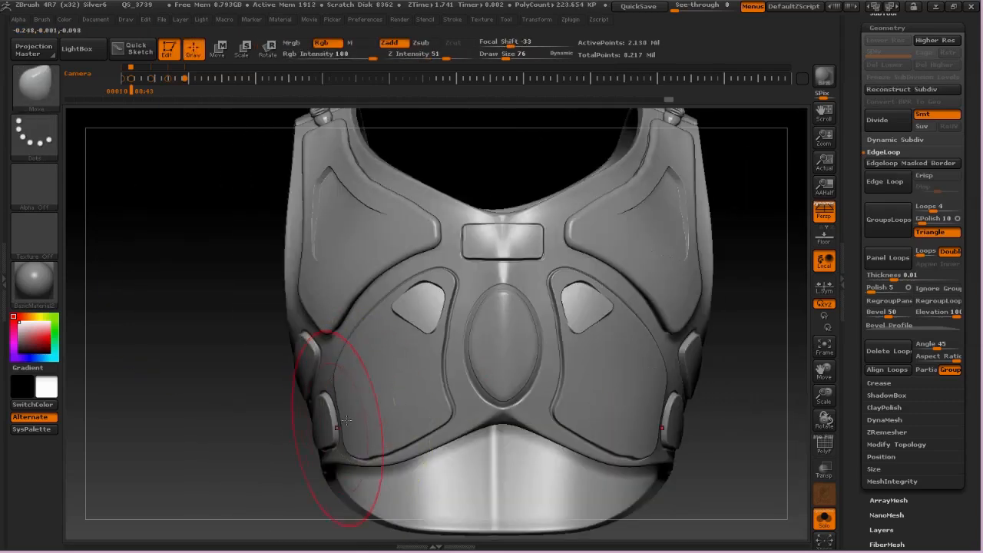
left_click(364, 410, "ctrl+shift")
left_click_drag(322, 360, 453, 472, "ctrl")
left_click(477, 327, "ctrl+shift")
left_click(192, 373, "ctrl")
- Tilt and shift the lower corner insets of the lower chest panels with the Rotate and Move transpose lines
key("r")
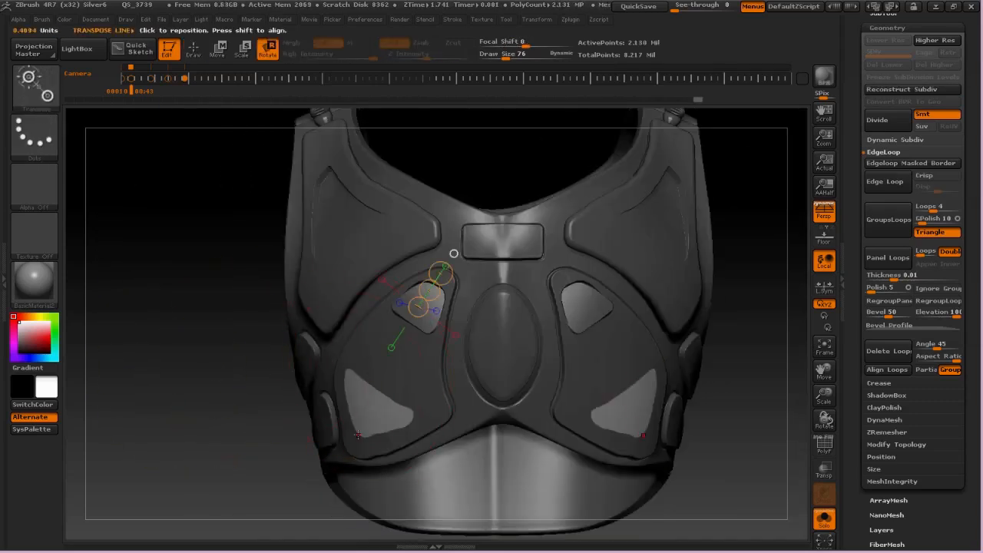
left_click(452, 253)
left_click_drag(400, 315, 385, 370)
key("q")
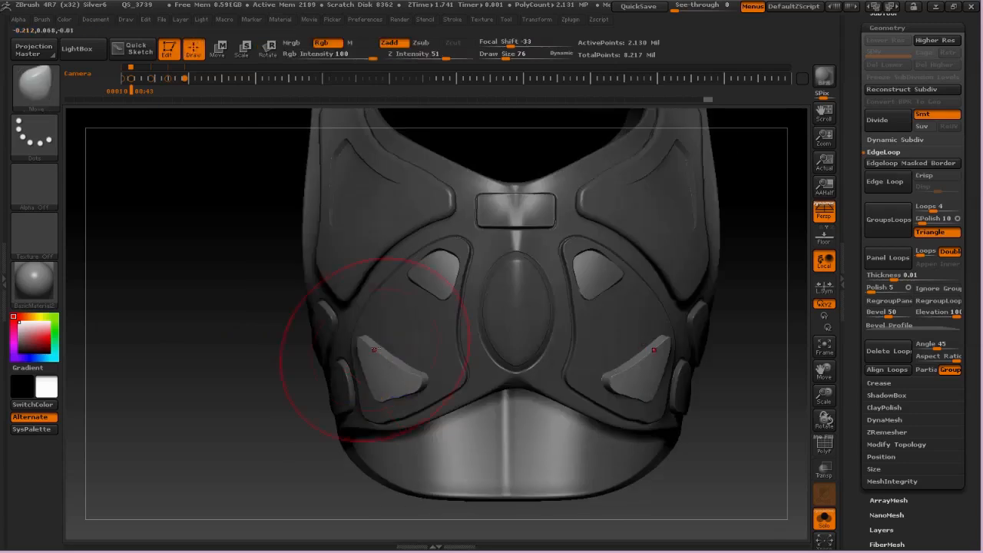
key("r")
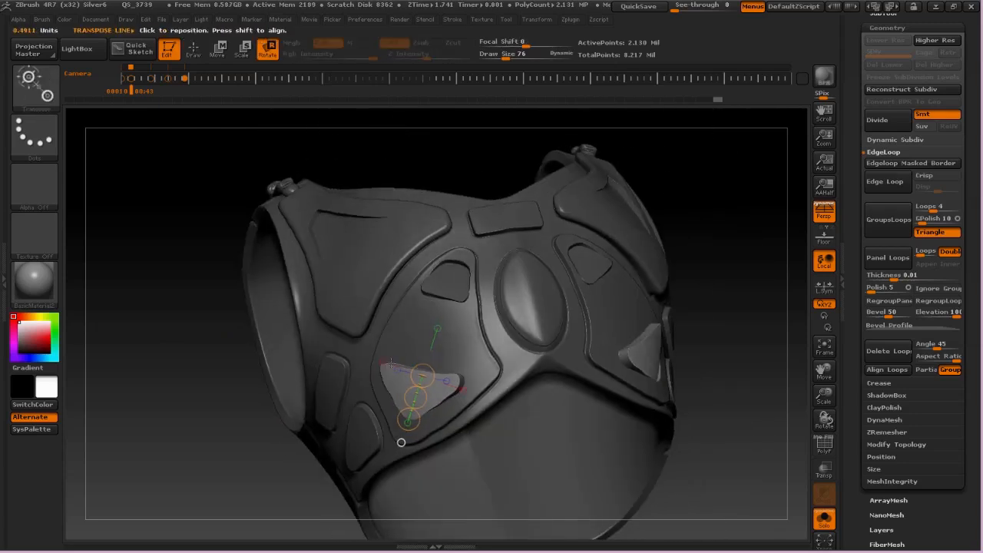
key("w")
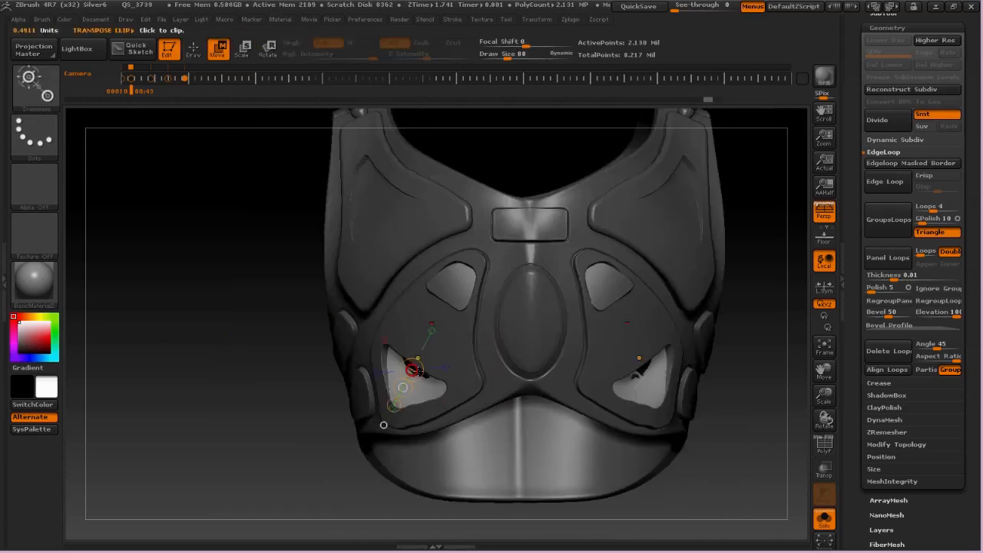
key("q")
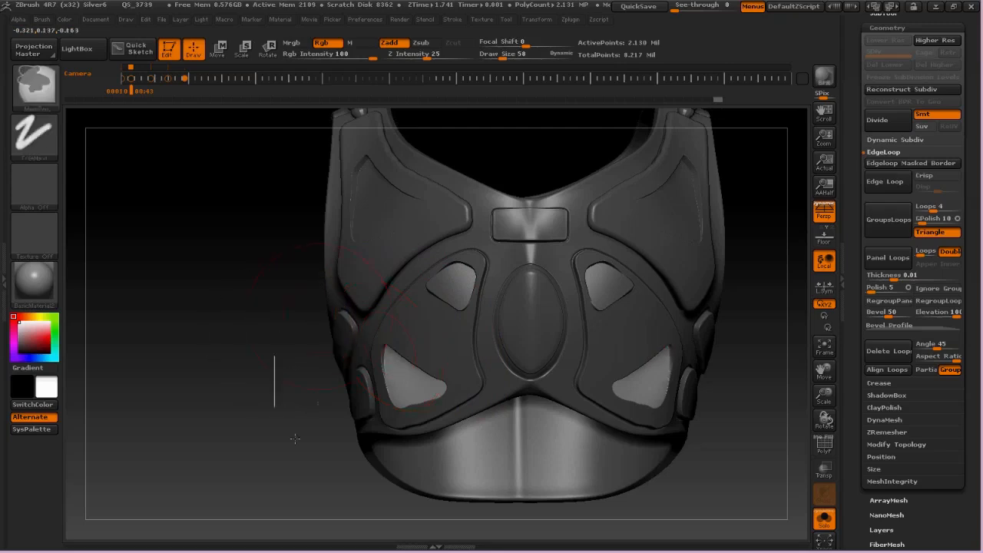
key("w")
- Using the polygroup display, mask everything on the vest except the small lower insets of the upper chest panels
key("shift+f")
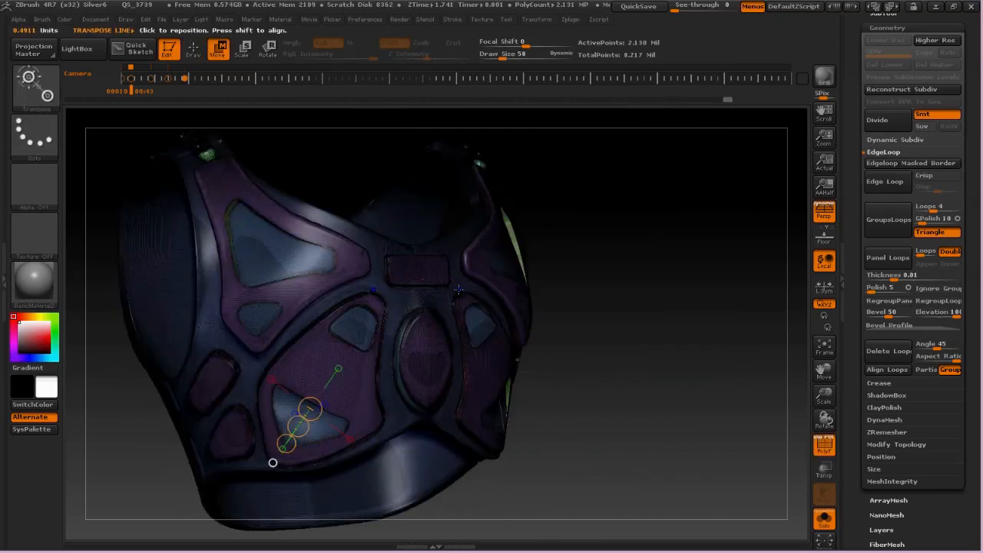
key("q")
left_click(251, 310, "ctrl+shift")
mouse_move(246, 309)
left_mouse_down("ctrl")
mouse_move(268, 315)
mouse_move(272, 296)
mouse_move(257, 305)
mouse_move(253, 288)
left_mouse_up("ctrl")
left_click(321, 205, "ctrl+shift")
key("w")
left_click(321, 205, "ctrl")
key("q")
key("shift+f")
- Reduce the draw size to 49 and undo the last reshaping of the small upper-panel insets
key("space")
left_click_drag(325, 149, 364, 200, "shift")
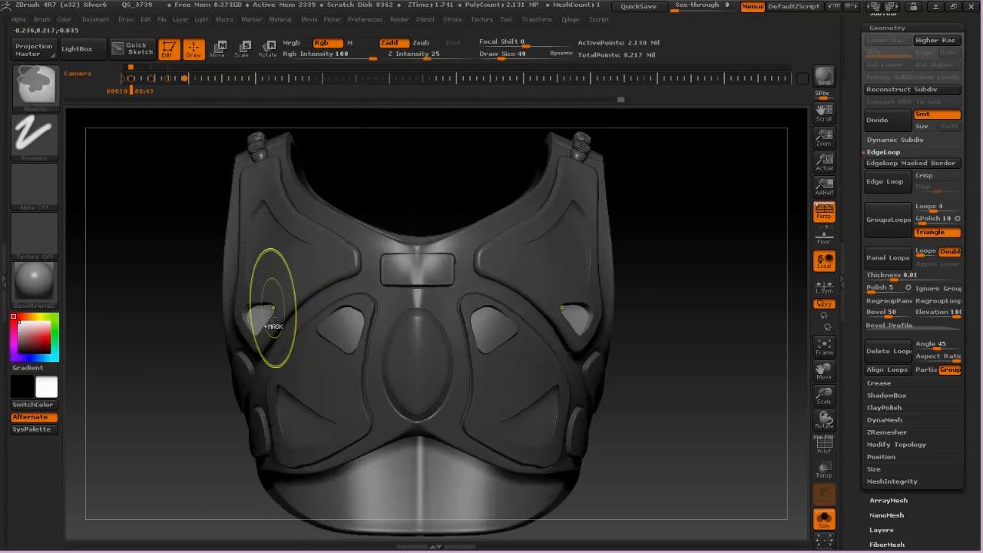
key("ctrl+z")
key("ctrl+z")
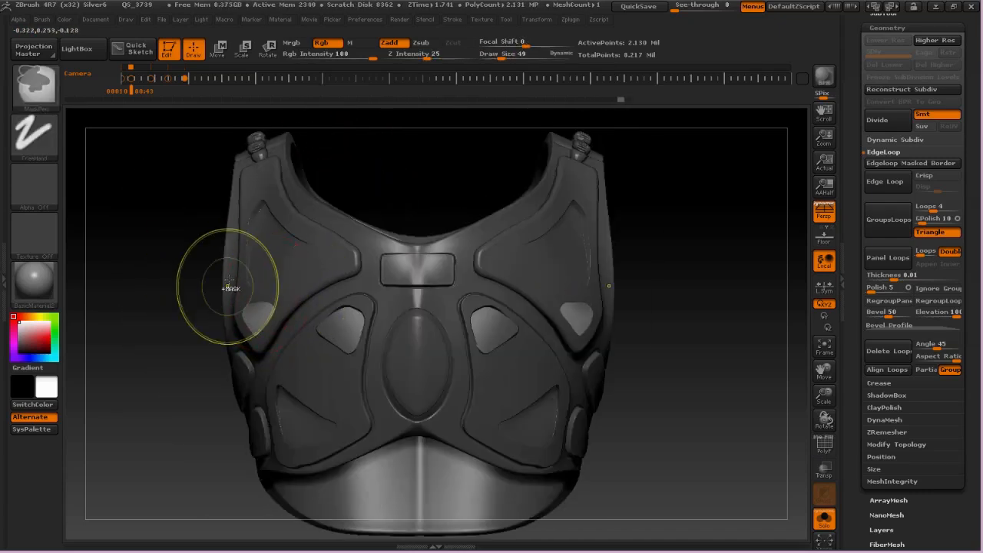
key("ctrl+z")
- Try reshaping the small insets of the upper chest panels unmasked with the Move brush at draw size 25
left_click_drag(172, 258, 185, 269, "ctrl")
left_click_drag(185, 269, 274, 305)
right_click_drag(277, 298, 267, 346, "ctrl")
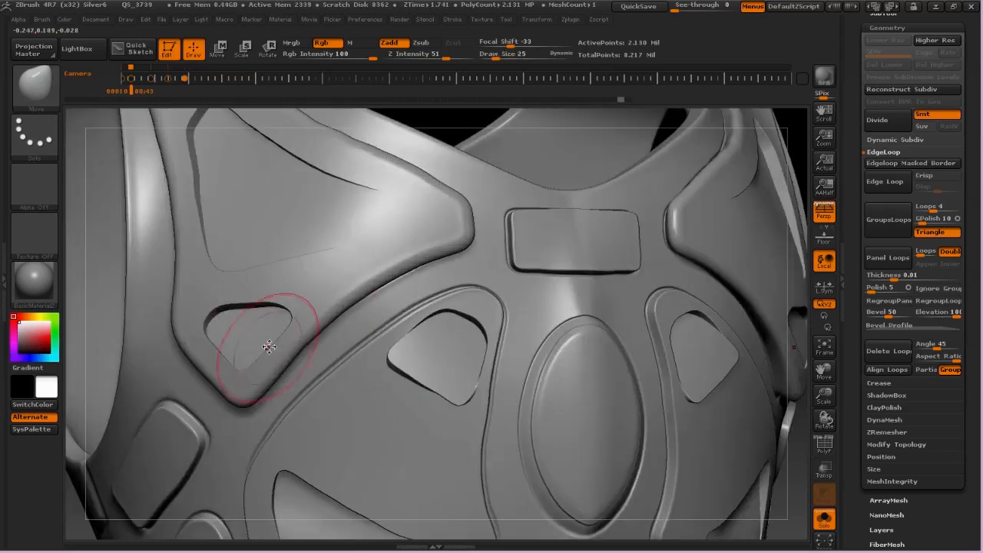
key("ctrl+z")
key("ctrl+z")
- Set the Move brush's draw size to 49 and rework the small masked-off insets of the upper chest panels
key("space")
left_click_drag(229, 311, 239, 310)
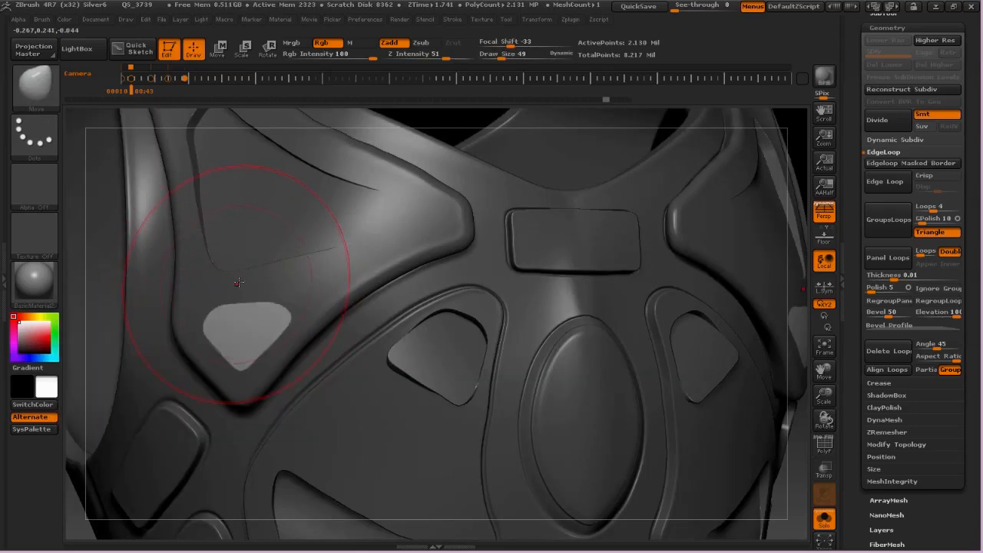
right_click_drag(234, 271, 382, 273)
key("ctrl+shift+z")
key("ctrl+shift+z")
key("ctrl+shift+z")
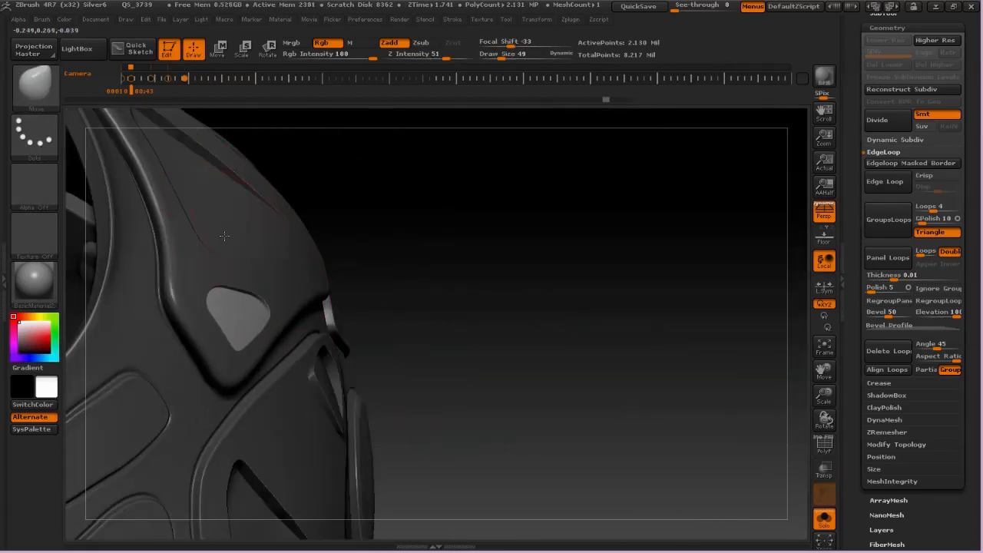
mouse_move(313, 267)
right_mouse_down()
mouse_move(251, 192)
mouse_move(264, 226)
mouse_move(262, 308)
right_mouse_up()
key("ctrl+shift+z")
key("f")
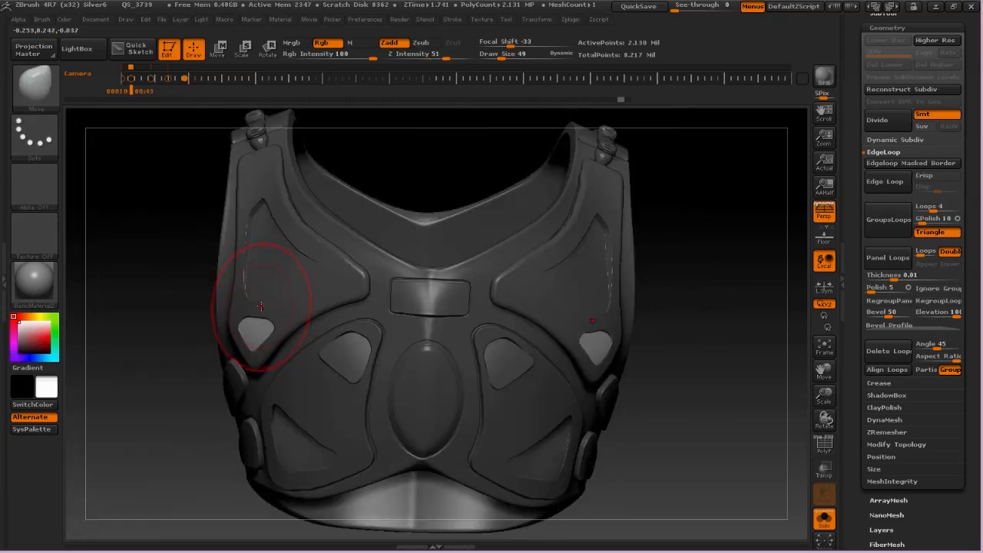
- Step through the undo history of the small upper-panel insets to their recessed shape with the mask cleared
key("ctrl+z")
key("ctrl+shift+z")
key("ctrl+shift+z")
key("ctrl+shift+z")
key("ctrl+shift+z")
key("ctrl+shift+z")
key("ctrl+shift+z")
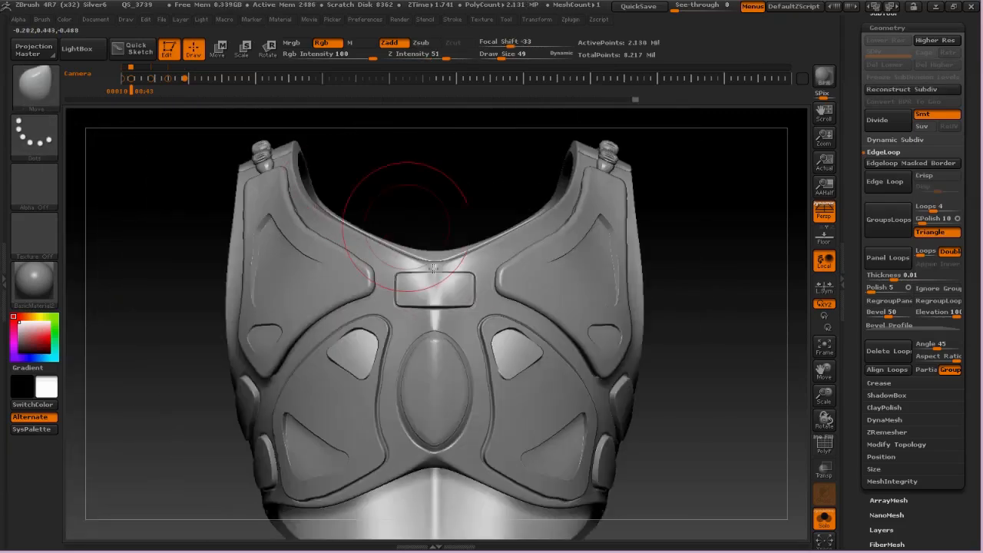
- Isolate the inset shapes of the chest panels to inspect them and bring back the full vest
right_click_drag(541, 387, 474, 254, "alt")
right_click_drag(561, 307, 504, 314)
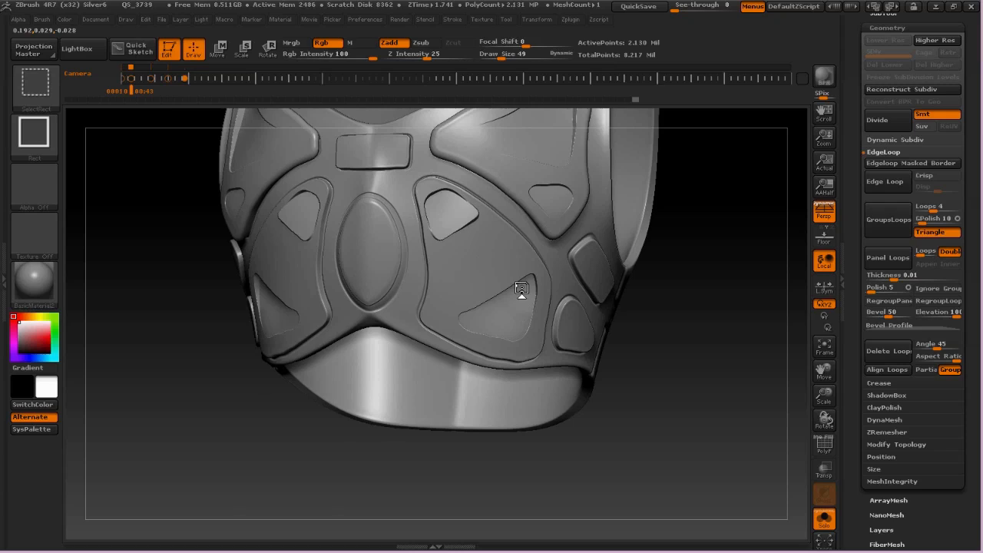
key("ctrl+shift+z")
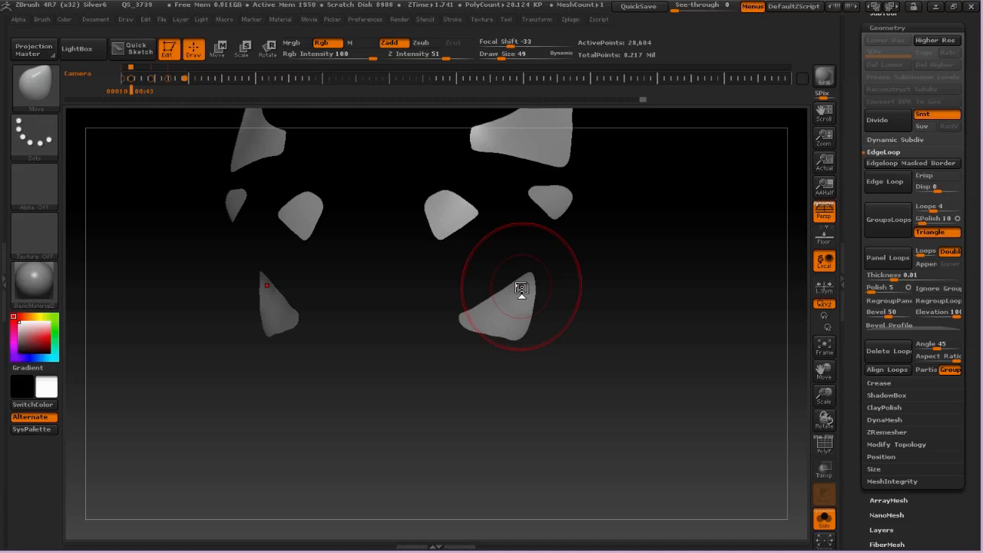
left_click(637, 362, "ctrl+shift")
- Save the updated tool in the ztools folder, basing its file name on alien_46.ZTL
left_click_drag(849, 123, 849, 238)
left_click(937, 180)
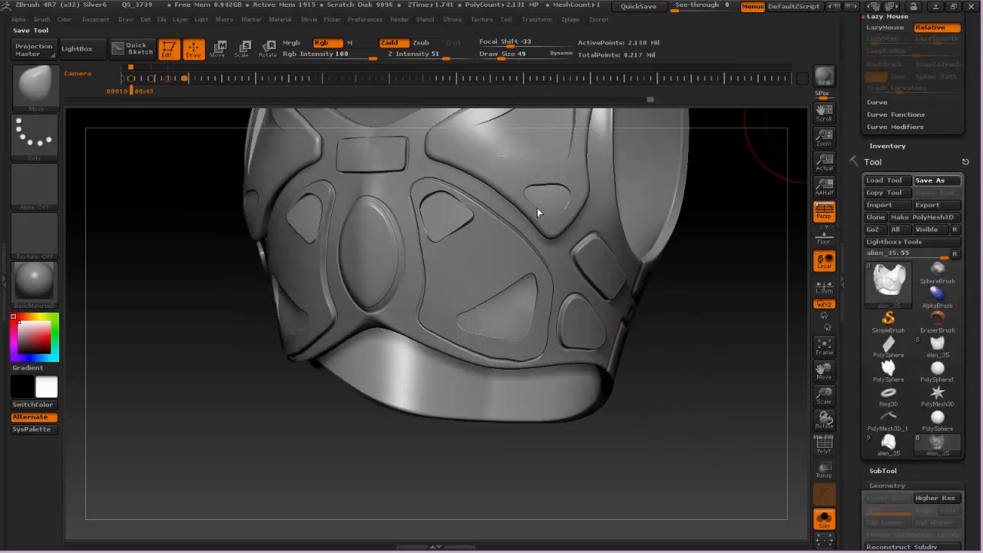
left_click_drag(522, 97, 521, 198)
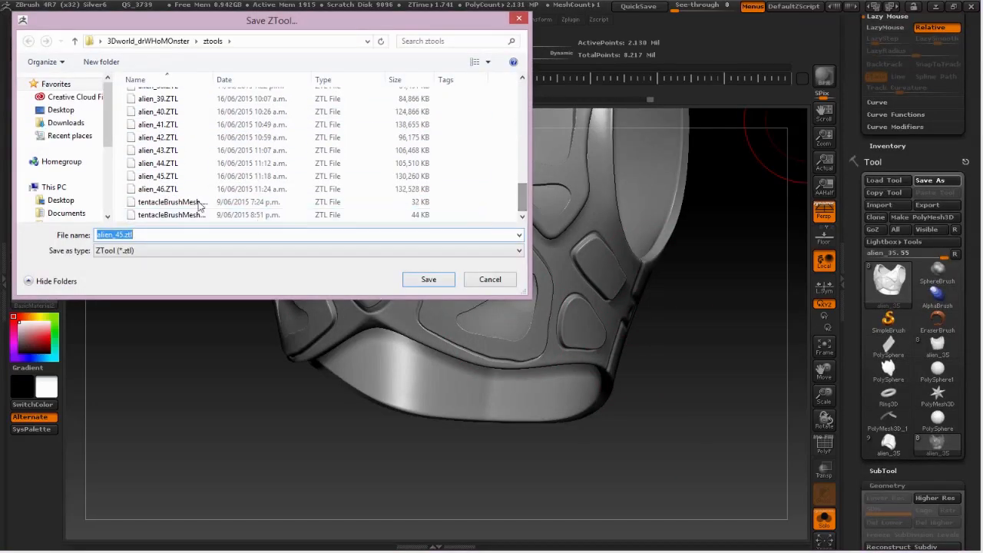
left_click(159, 189)
left_click(120, 235)
key("Return")
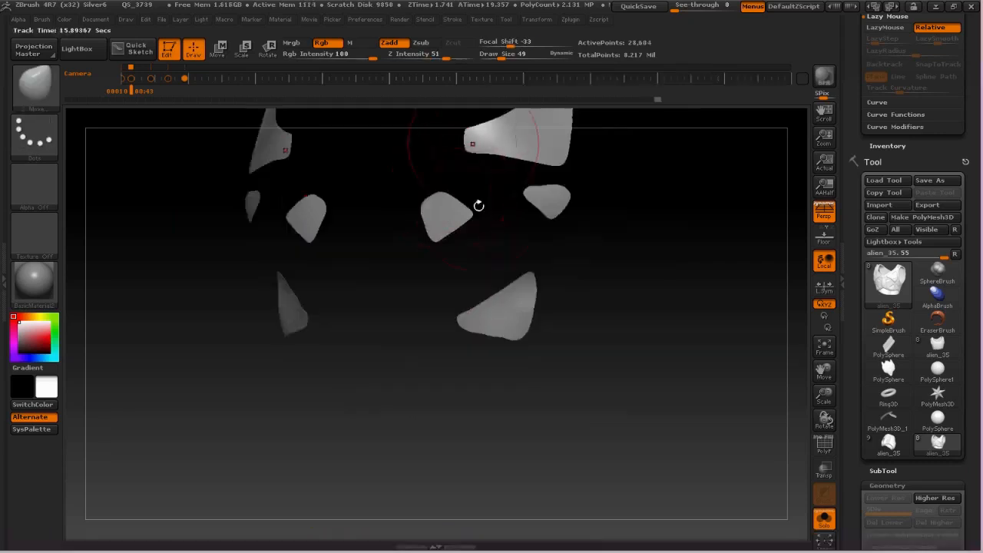
- Isolate one upper inset of the lower chest panels, display its polyframe and shrink its visible area
left_click_drag(428, 206, 509, 287, "ctrl+shift")
key("shift+f")
key("f")
left_click_drag(854, 515, 854, 253)
left_click(894, 451)
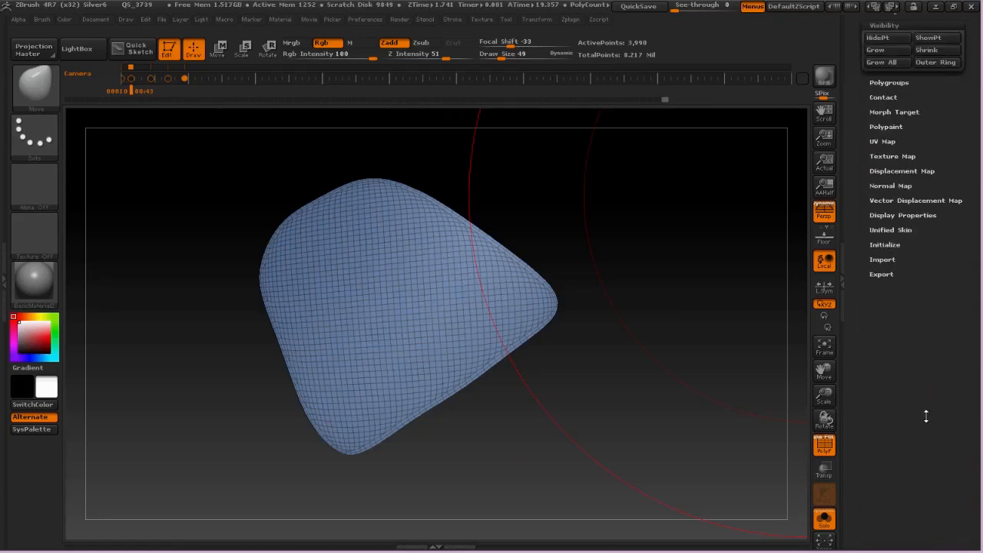
left_click(942, 181)
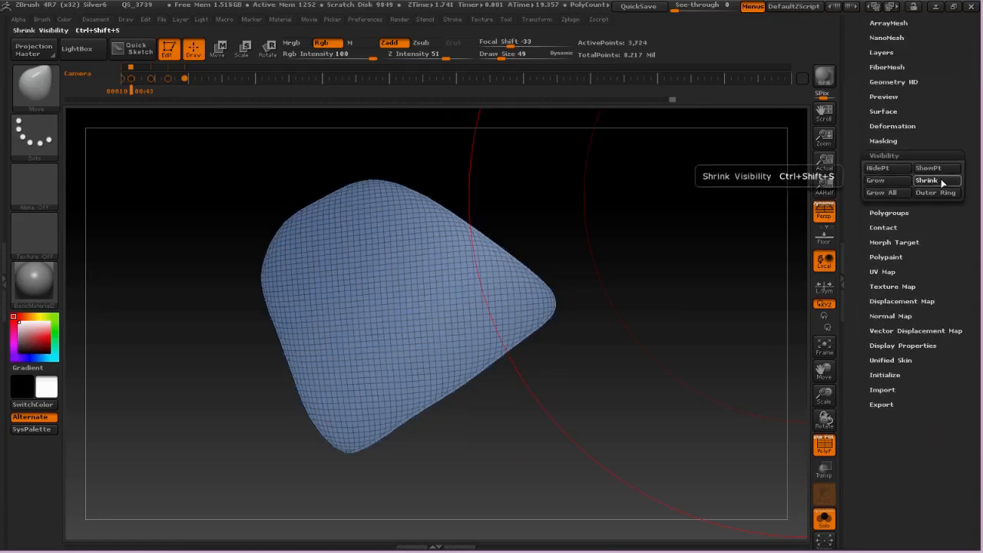
- Show the full vest again with everything outside the inset masked and hide the polyframe
left_click(632, 211, "ctrl+shift")
mouse_move(483, 85)
right_mouse_down("ctrl")
mouse_move(522, 187)
mouse_move(603, 264)
mouse_move(579, 261)
right_mouse_up("ctrl")
key("shift+f")
- Load the Planar brush and give it a square alpha
key("b")
key("p")
left_click(237, 401)
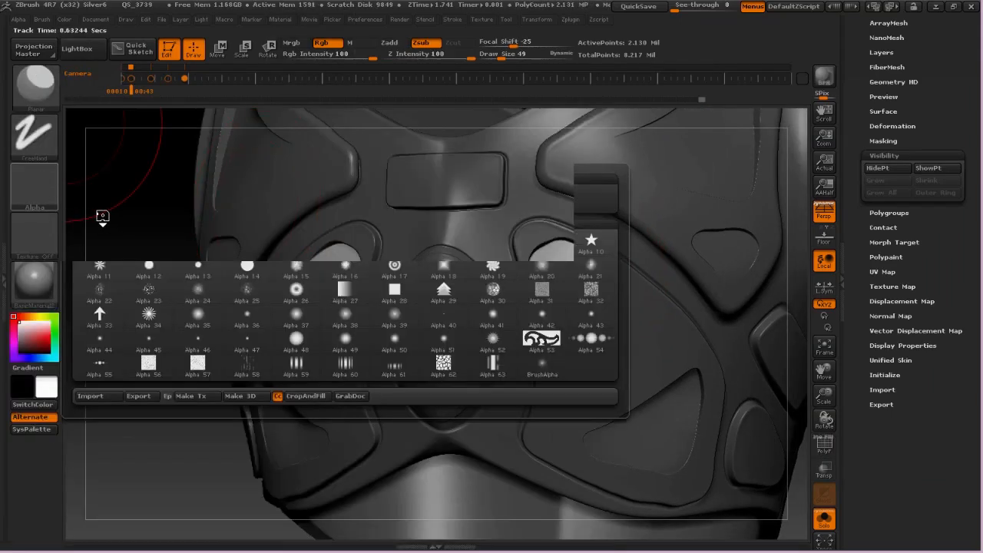
left_click(243, 202)
scroll(928, 212, "up", 3)
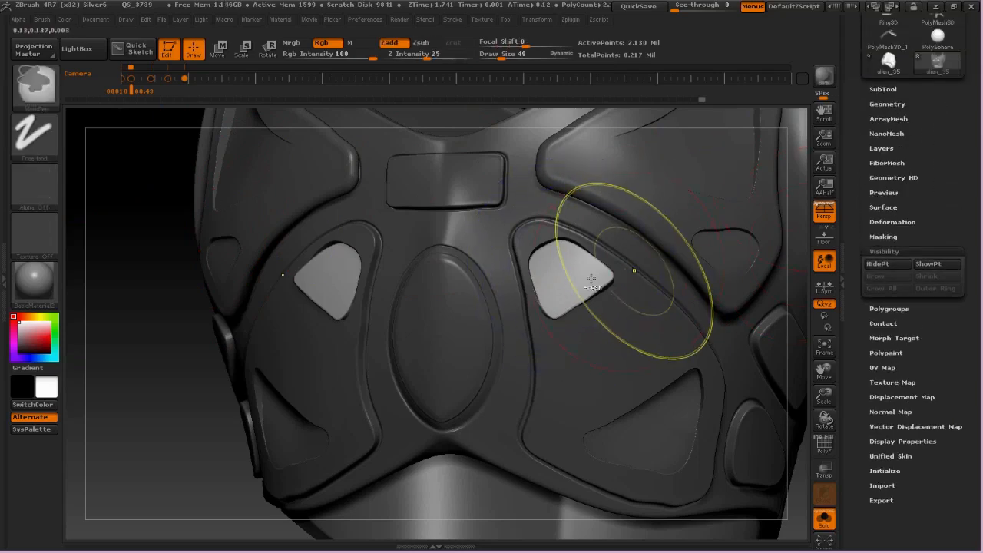
- Isolate both upper insets of the lower chest panels, shrink their visible area and return to the masked full vest
left_click(614, 273, "ctrl+shift")
key("f")
left_click(937, 279)
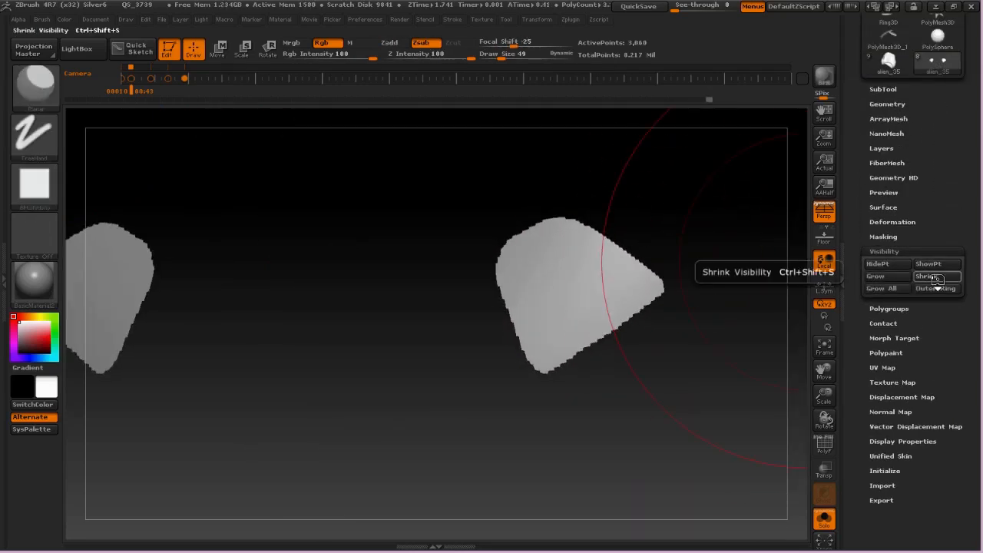
key("ctrl+z")
key("ctrl+z")
key("e")
left_click_drag(675, 295, 675, 259, "alt")
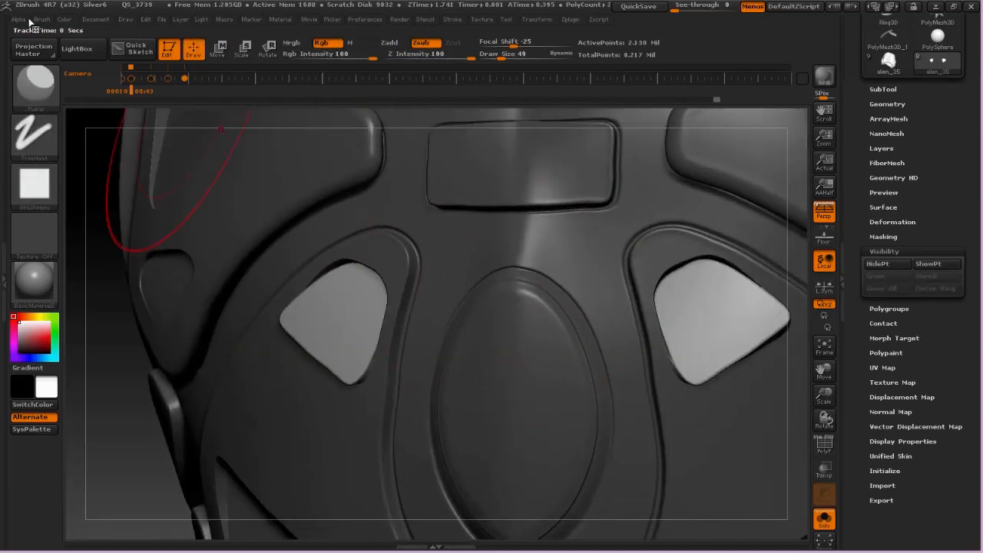
- Turn the brush's square alpha into a striped pattern by setting its H Tiles to 32
left_click(17, 19)
left_click(47, 199)
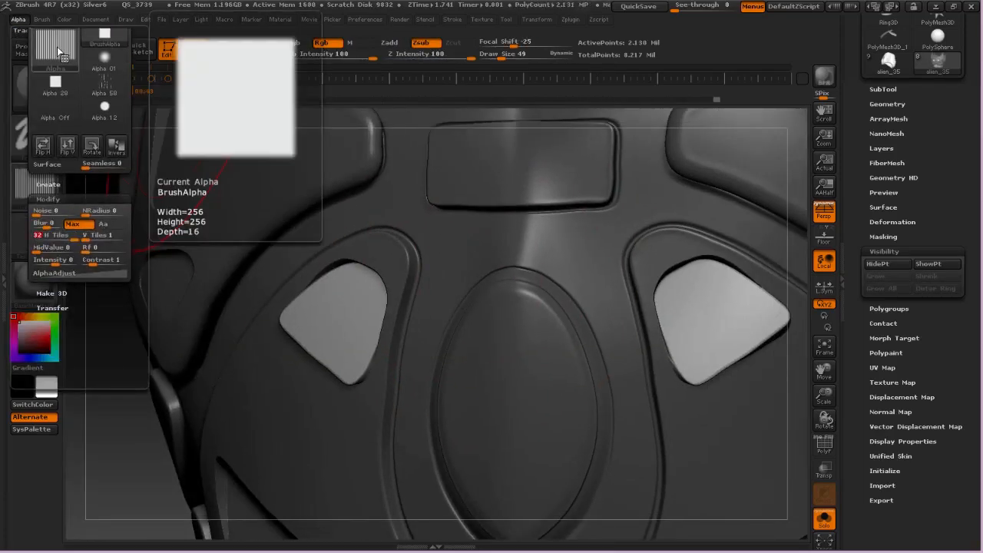
left_click(41, 19)
scroll(84, 315, "down", 3)
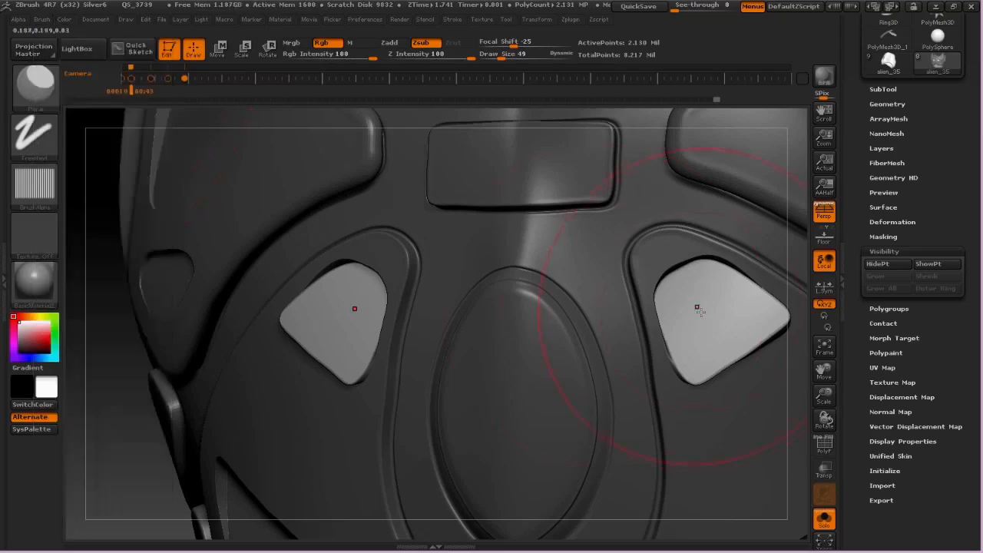
- Stamp the striped pattern onto the upper insets of the lower chest panels with a DragRect stroke at Z Intensity 11 and subdivide the vest
left_click(34, 134)
left_click(152, 150)
left_click_drag(708, 312, 809, 471)
key("ctrl+z")
key("space")
left_click(721, 339)
left_click(705, 303)
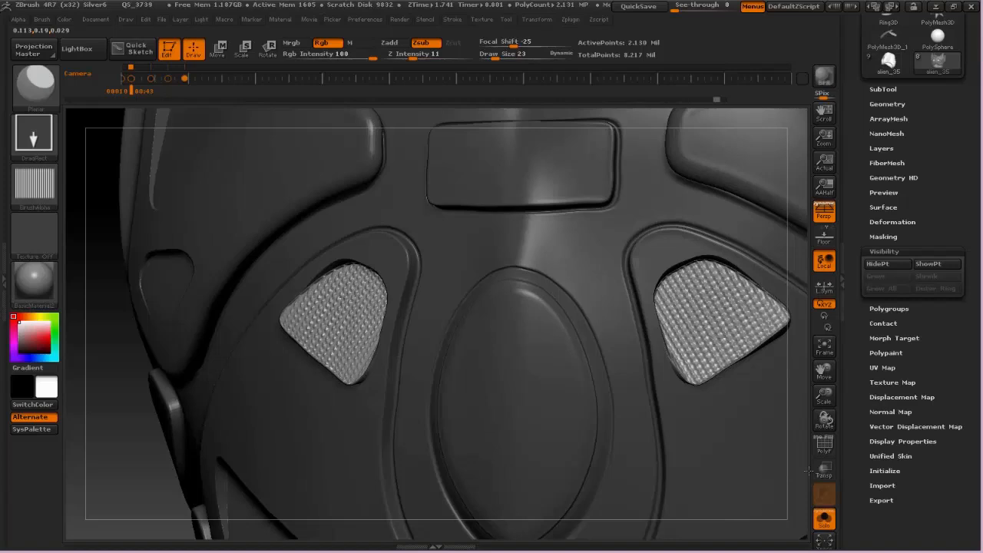
left_click_drag(809, 471, 830, 219, "alt")
key("ctrl+d")
- Isolate the vest's insets and stamp the stripes onto the small lower insets of the upper chest panels
left_click_drag(749, 238, 682, 232)
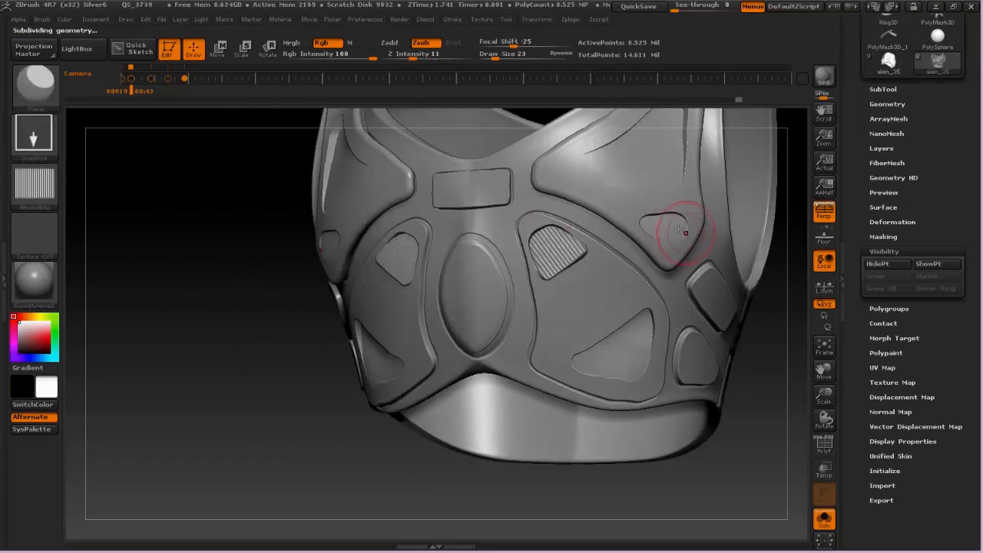
key("ctrl+shift")
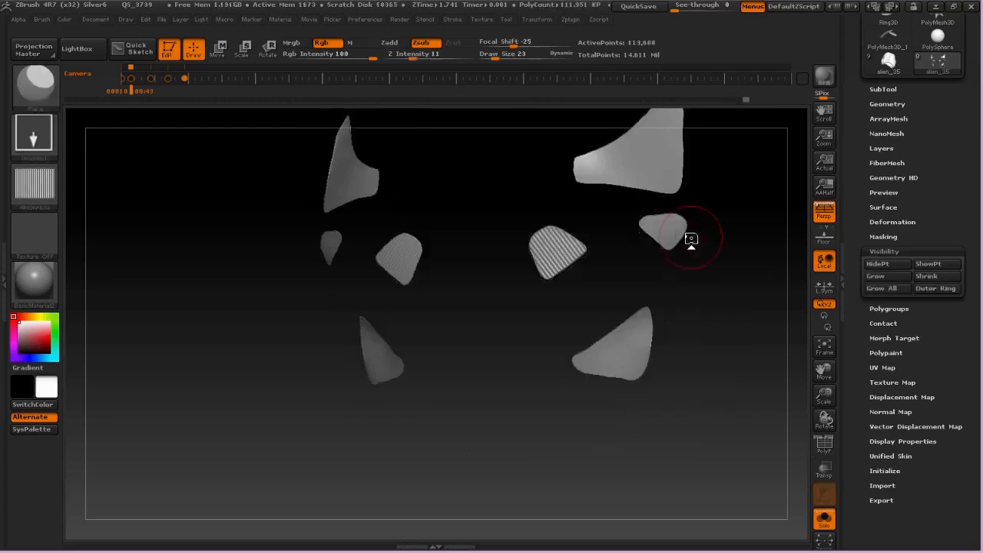
mouse_move(661, 192)
left_mouse_down()
mouse_move(577, 259)
mouse_move(538, 324)
left_mouse_up()
key("ctrl+z")
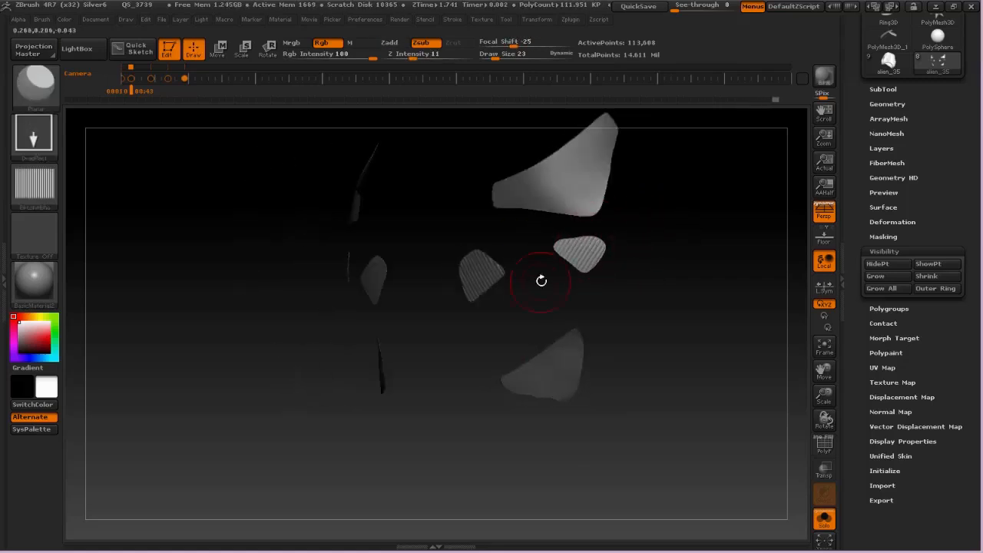
left_click_drag(542, 281, 697, 188)
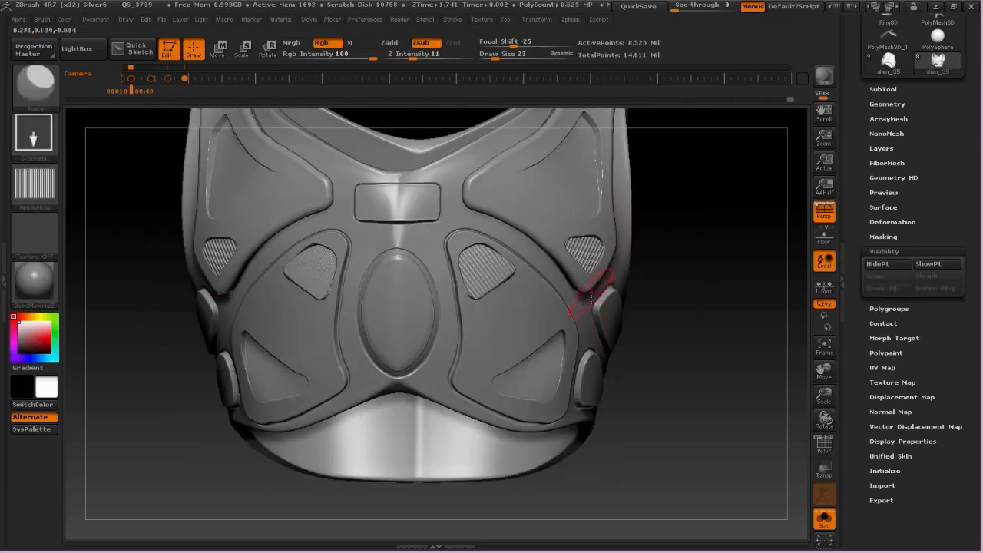
- Save the tool under the file name alien_40
right_click_drag(591, 297, 538, 325)
left_click_drag(958, 15, 958, 207)
left_click(948, 96)
type("alien_40")
key("Return")
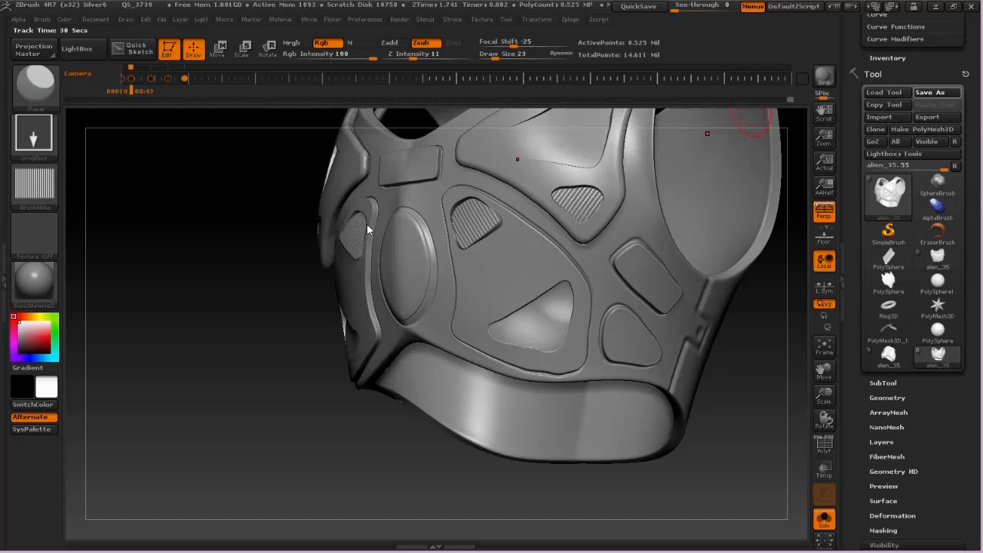
- Mask everything except the upper side pads, stamp the striped pattern onto them and clear the mask
left_click_drag(192, 331, 423, 299)
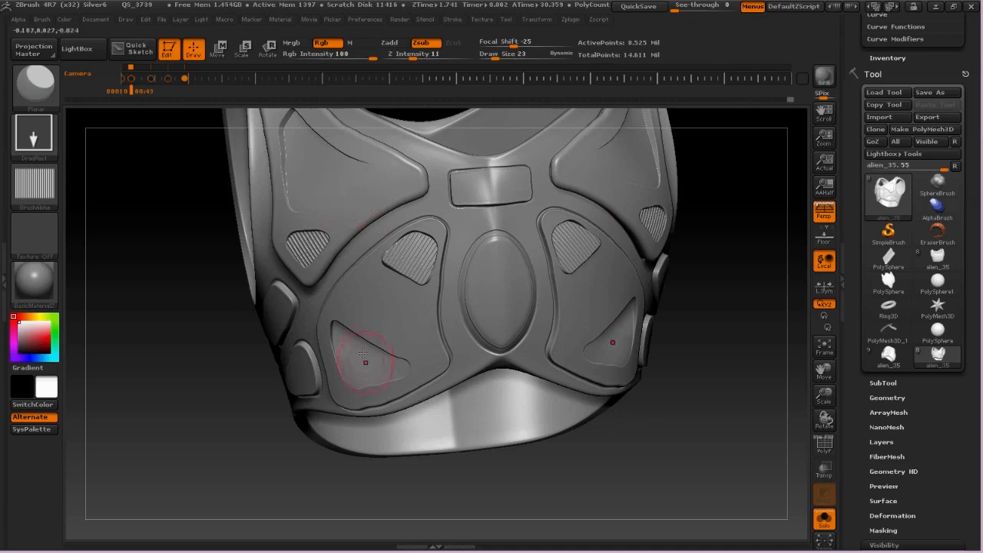
left_click_drag(192, 331, 261, 323)
key("Down")
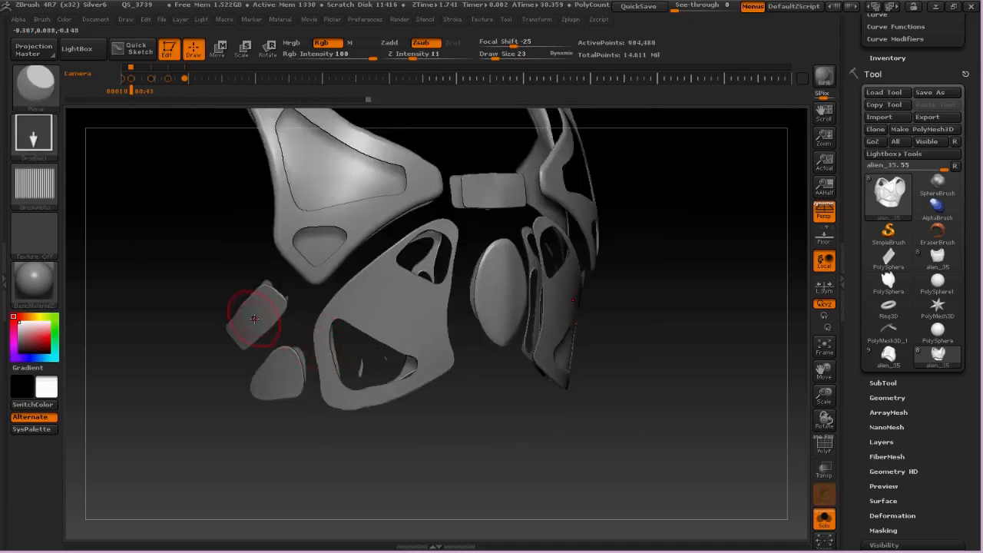
mouse_move(188, 250)
left_mouse_down("ctrl")
mouse_move(280, 336)
mouse_move(314, 388)
left_mouse_up("ctrl")
left_click(228, 274, "ctrl")
left_click(347, 446, "ctrl+shift")
left_click_drag(653, 284, 395, 262)
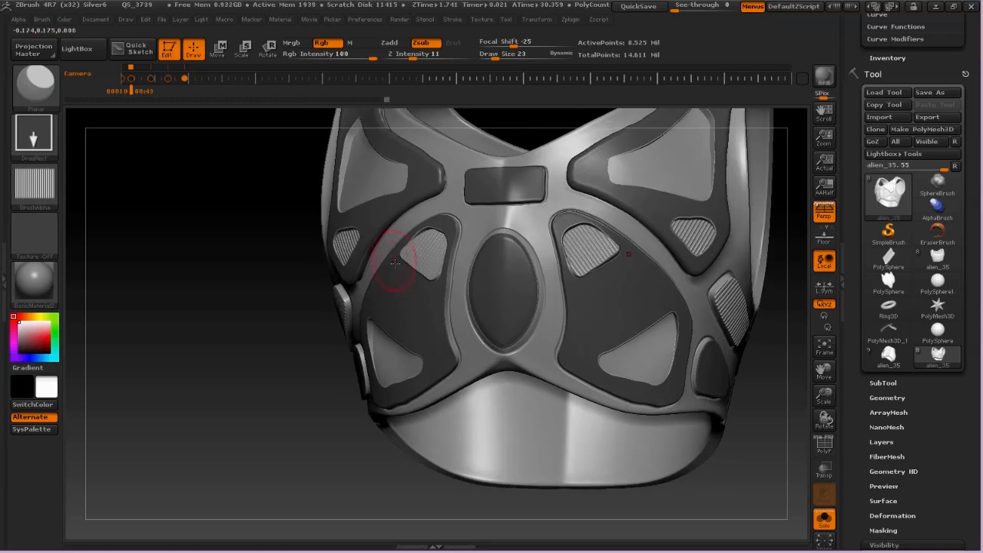
left_click_drag(294, 307, 313, 326, "ctrl")
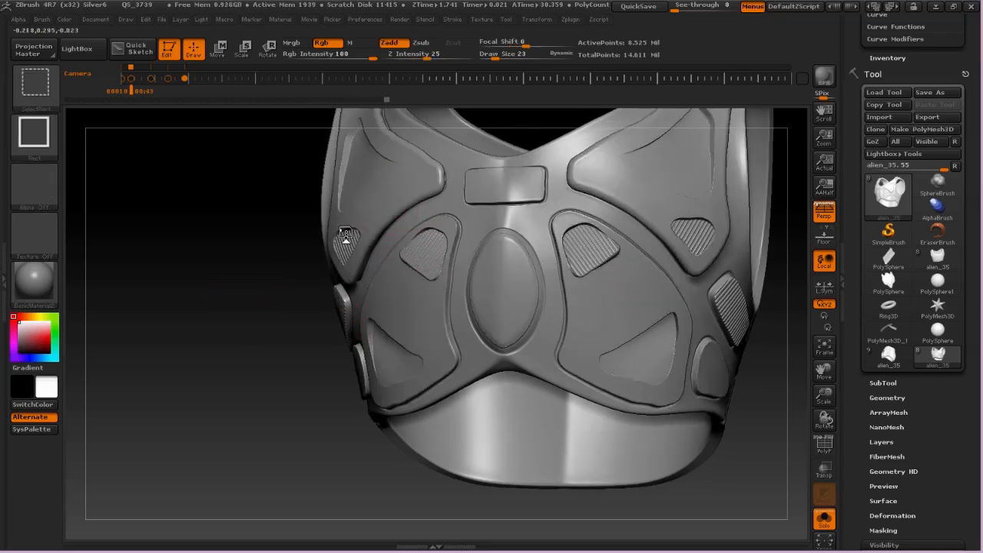
left_click(364, 305, "ctrl+shift")
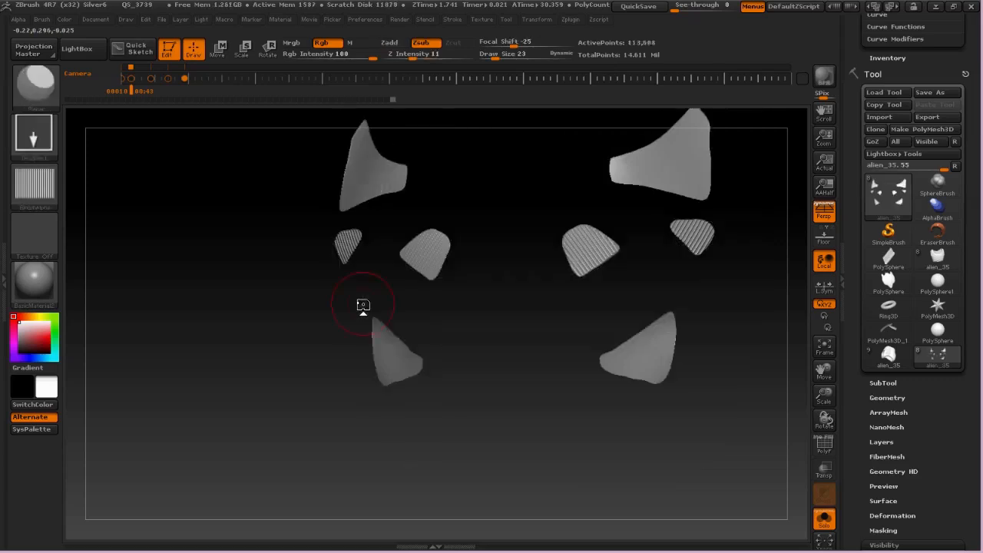
left_click(491, 227, "ctrl+shift")
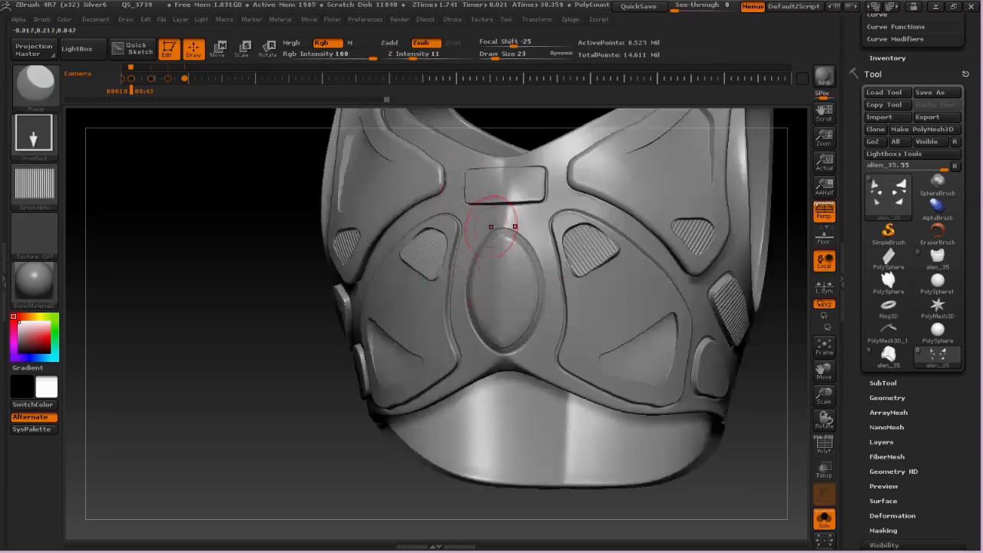
mouse_move(491, 227)
right_mouse_down("ctrl")
mouse_move(491, 270)
mouse_move(592, 303)
mouse_move(561, 315)
right_mouse_up("ctrl")
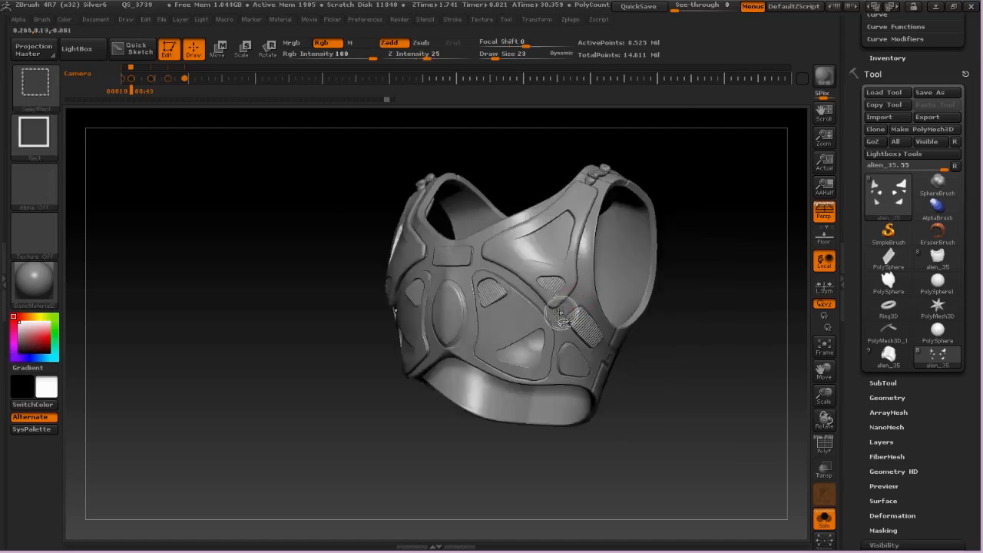
- Isolate the vest's base beneath the raised panels and open the Surface settings
left_click(667, 190, "ctrl+shift")
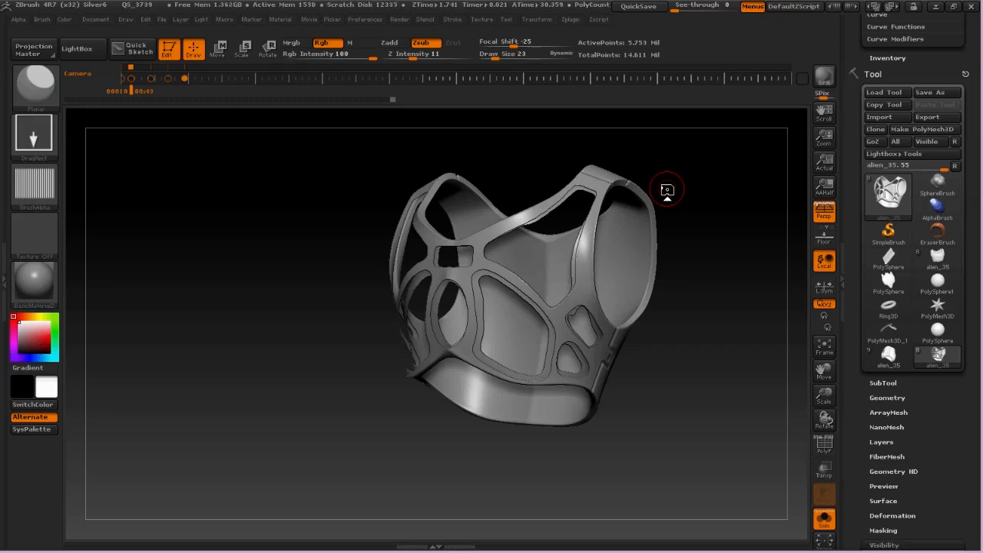
left_click_drag(941, 415, 895, 277)
left_click(890, 348)
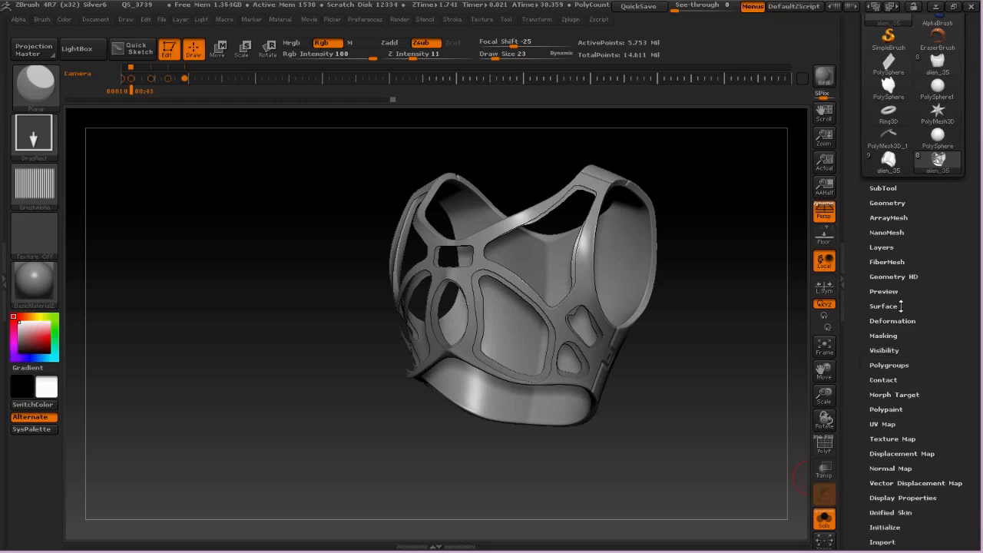
left_click(898, 305)
- Mask the raised panels and shoulder straps on the full vest, leaving only the base unmasked
left_click(726, 281, "ctrl")
left_click(338, 351, "ctrl+shift")
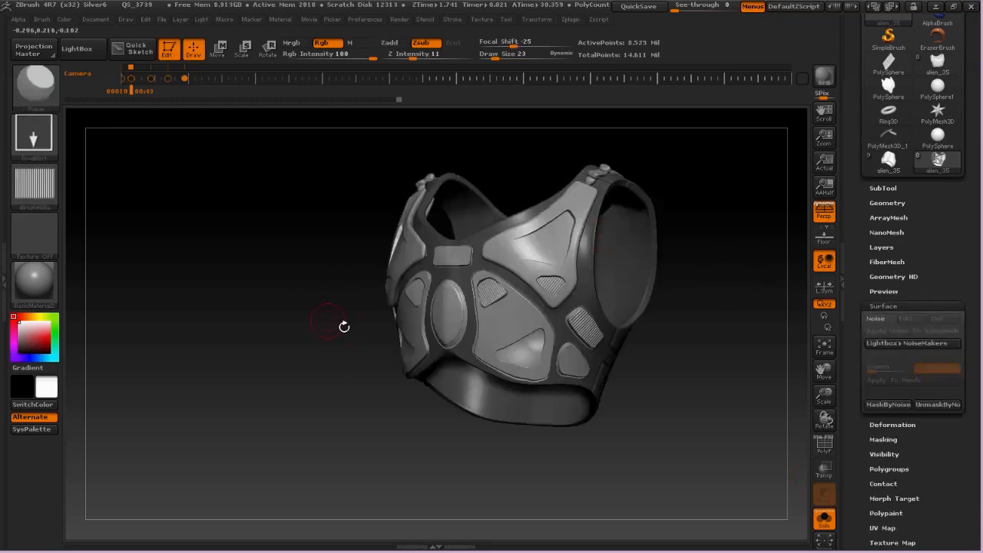
left_click(328, 303, "ctrl")
left_click_drag(365, 257, 454, 215)
right_click_drag(453, 215, 653, 297, "ctrl")
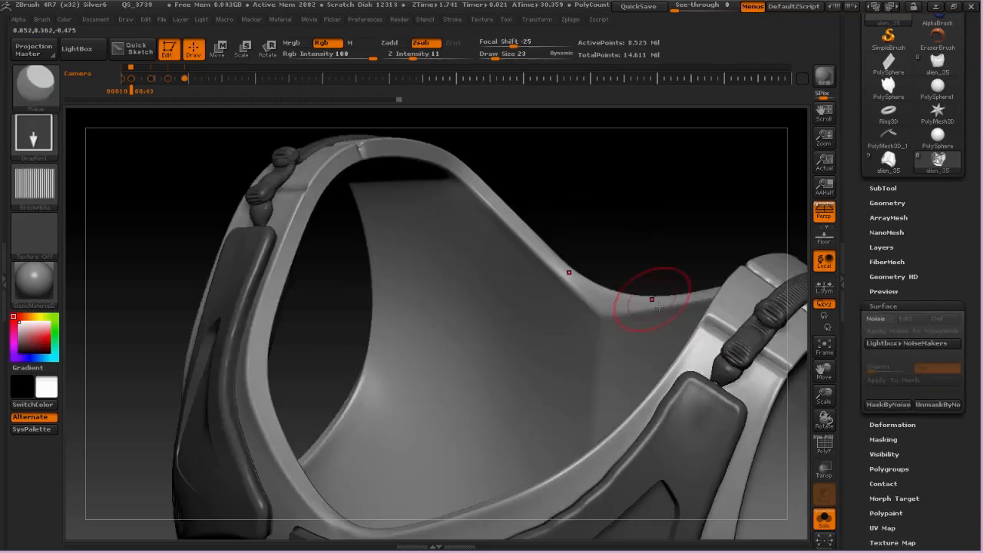
right_click_drag(746, 333, 711, 259, "ctrl")
right_click_drag(742, 224, 697, 211, "alt")
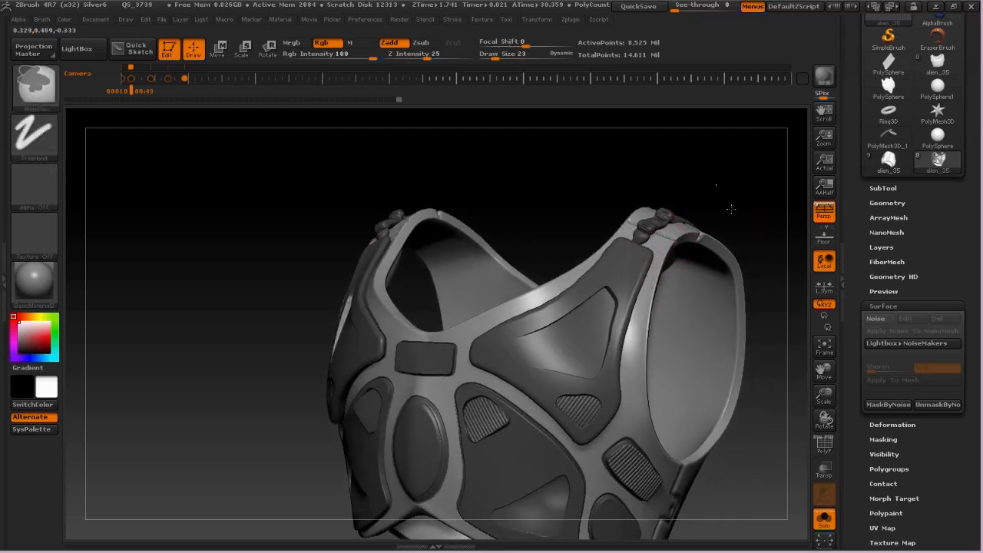
- Clear the mask, isolate the vest's base again and give it a HexTile surface noise through NoisePlug
left_click_drag(724, 208, 659, 220, "ctrl")
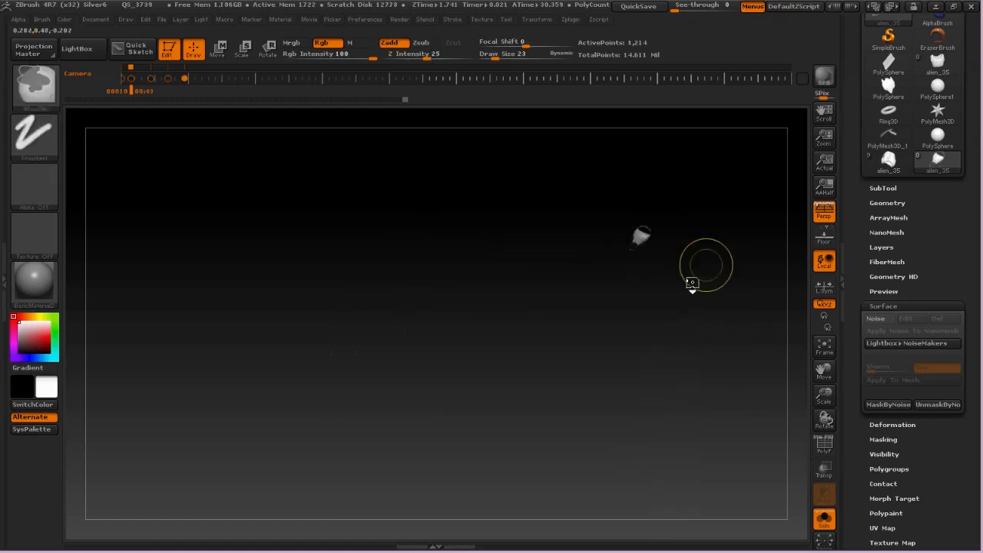
left_click(691, 283, "ctrl+shift")
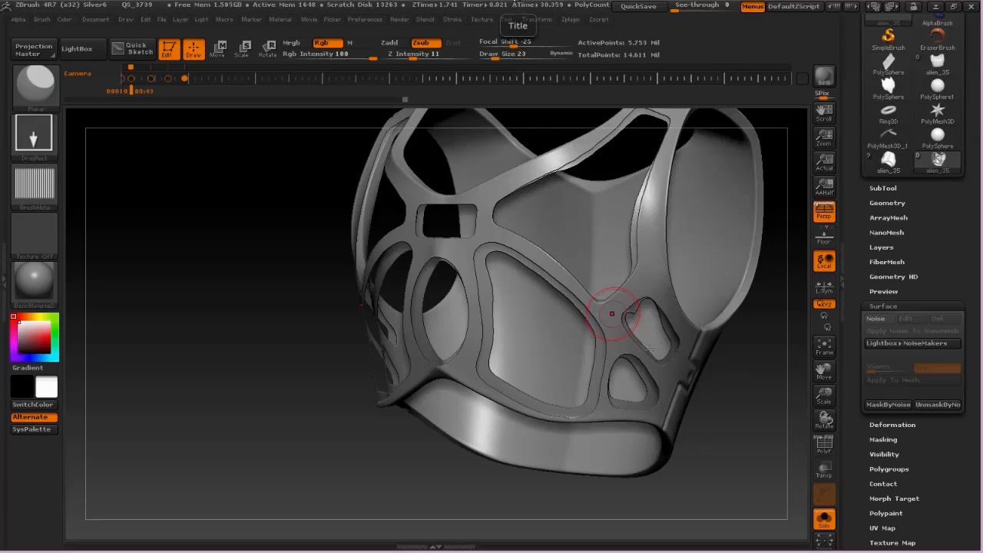
left_click(876, 318)
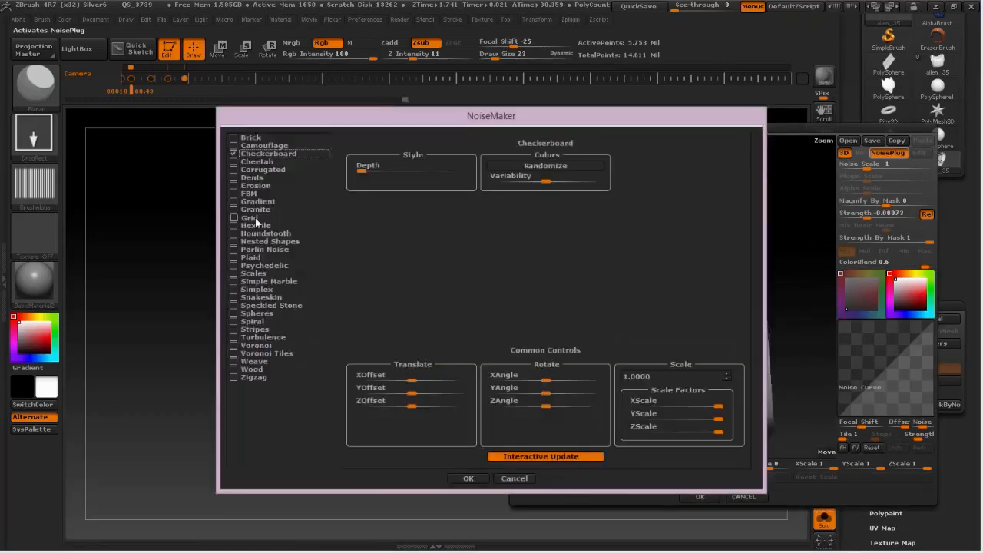
left_click(262, 226)
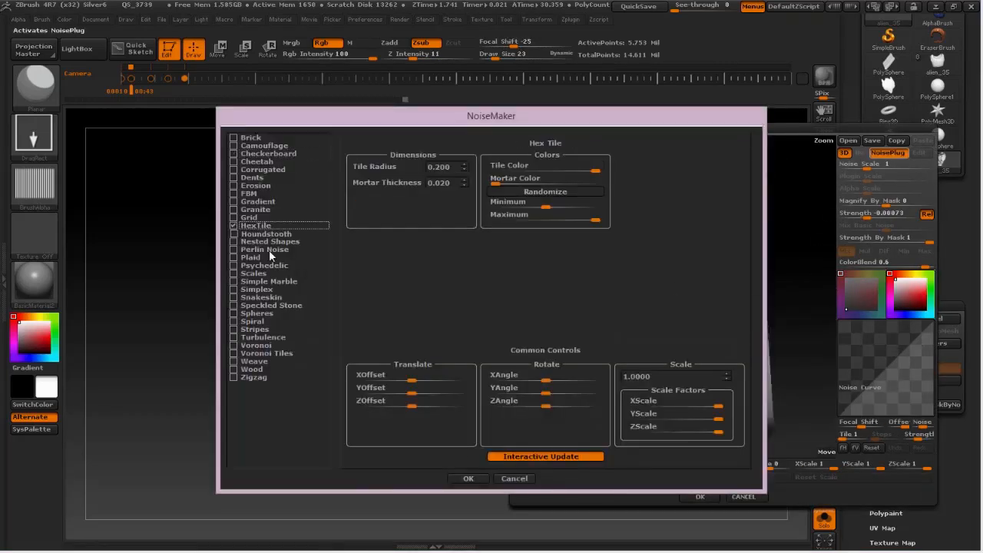
left_click(467, 478)
- Set the hexagon noise to Strength 0.01785, Mix Basic Noise 0 and Plugin Scale 0.0457
left_click_drag(748, 281, 749, 349)
left_click_drag(867, 178, 856, 178)
left_click_drag(871, 214, 841, 225)
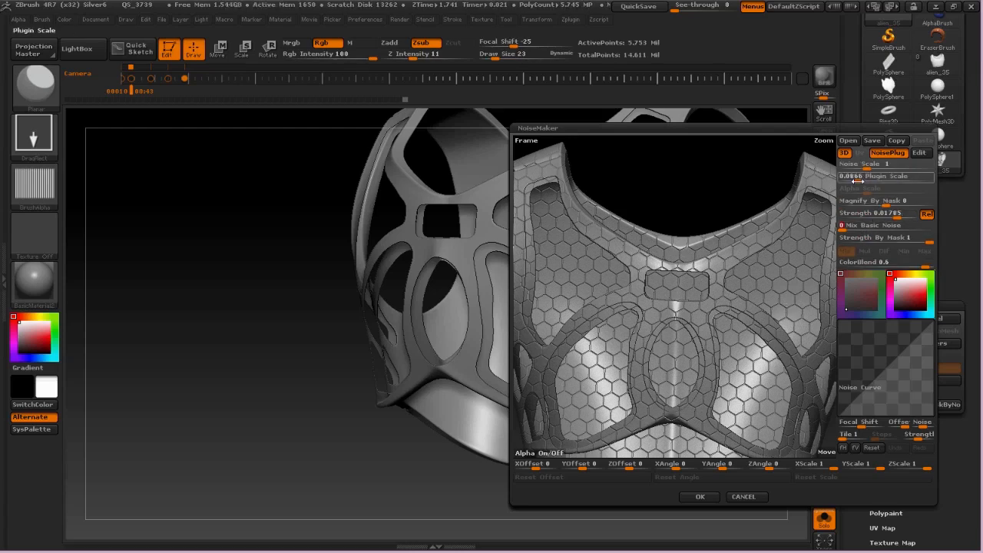
left_click_drag(857, 178, 854, 178)
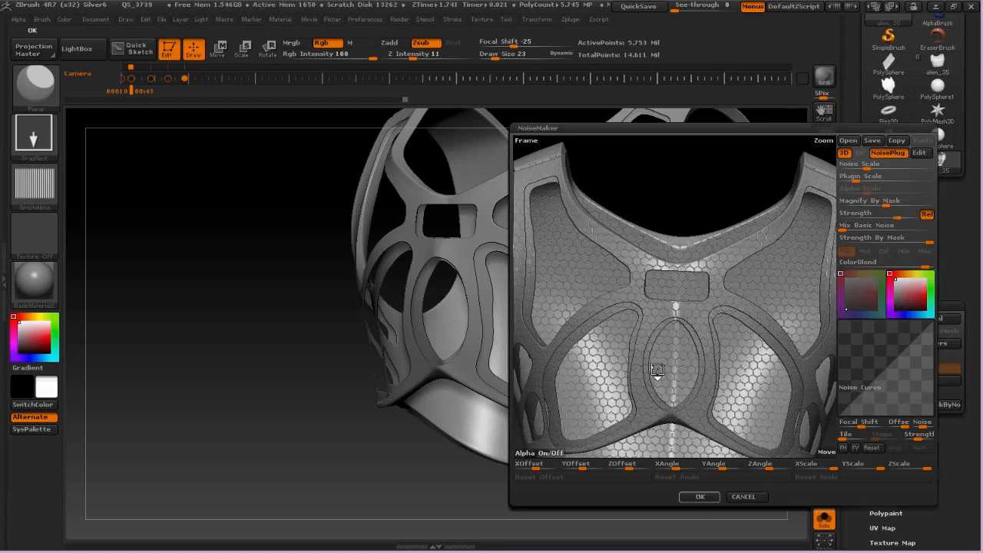
- Edit the surface noise again and set its Plugin Scale to 0.08
left_click(919, 321)
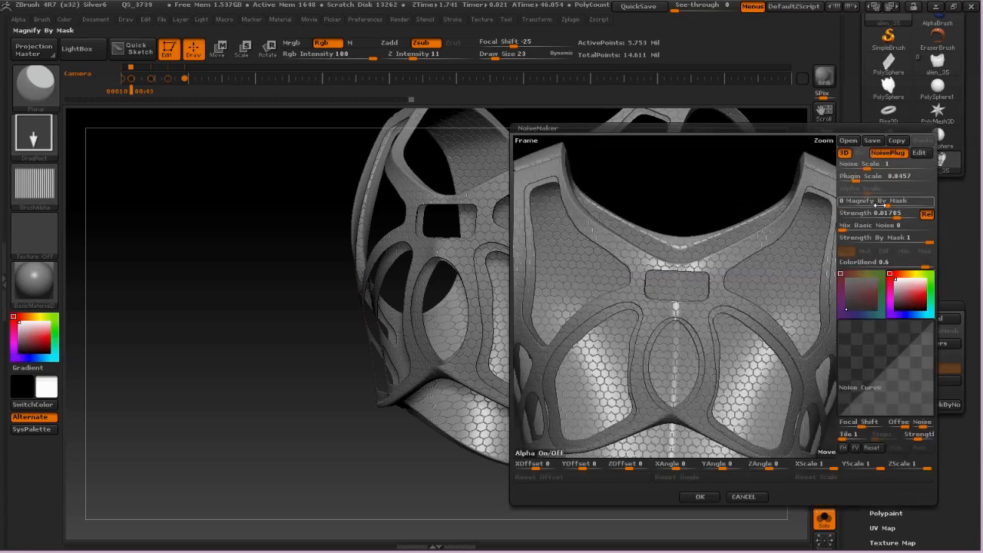
left_click(855, 178)
type("0.08")
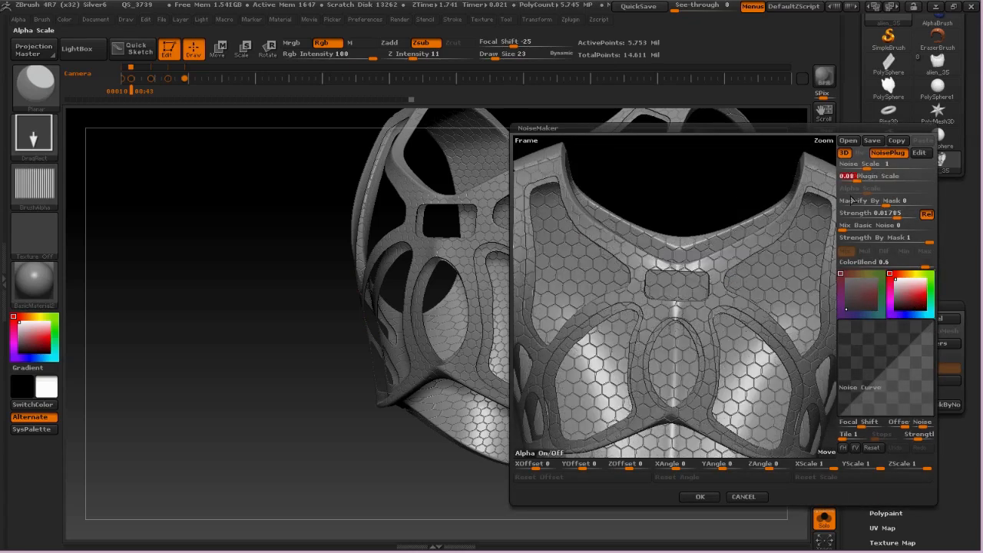
left_click(700, 496)
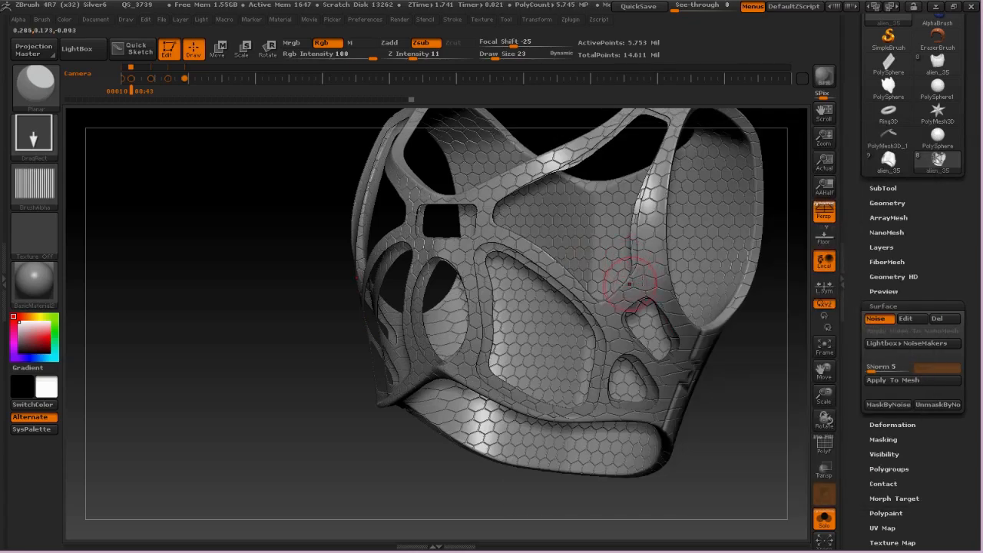
- Apply the hexagon noise to the base mesh and show the whole vest
left_click(887, 379)
key("ctrl+shift")
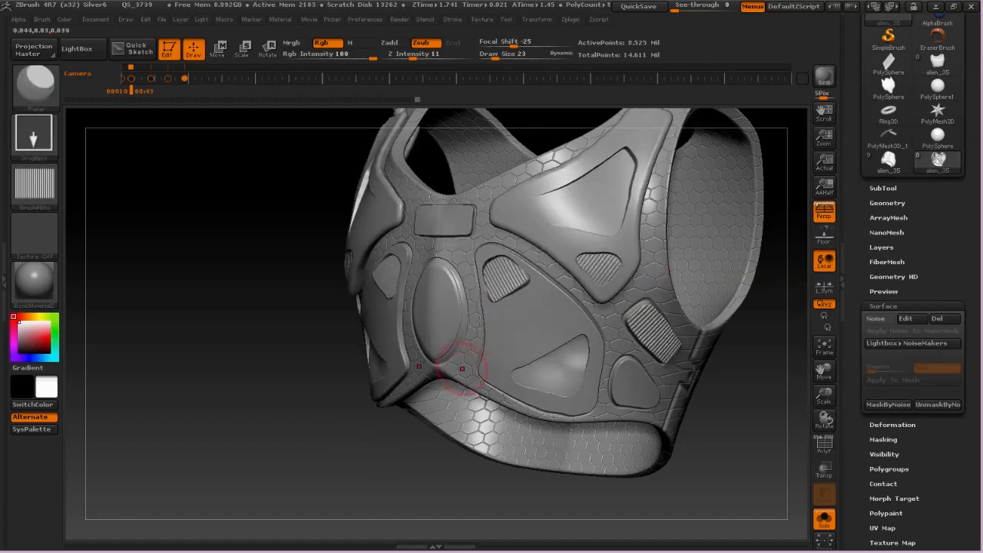
mouse_move(461, 351)
left_mouse_down()
mouse_move(538, 338)
mouse_move(500, 323)
left_mouse_up()
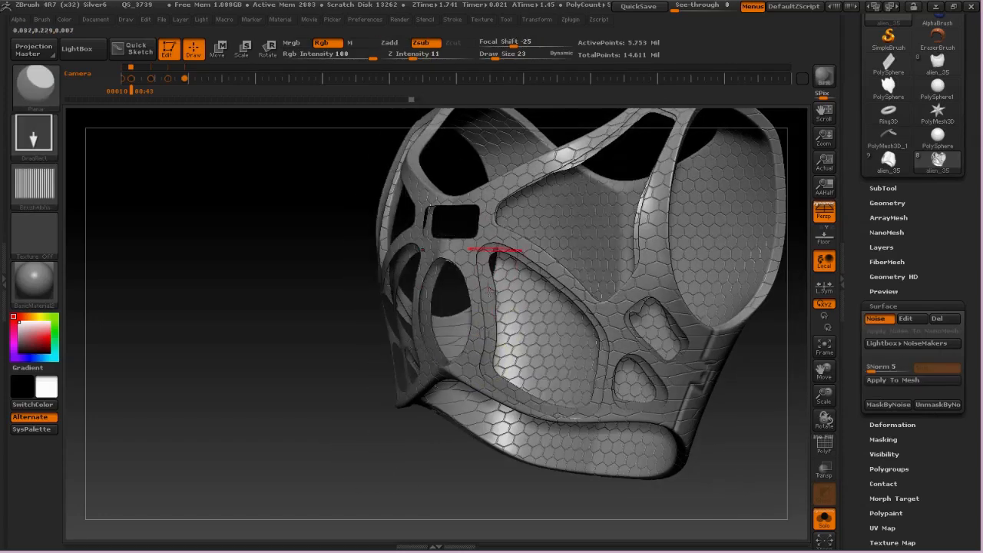
- Mask the rear portion of the vest's base from a side view
left_click_drag(438, 248, 625, 285)
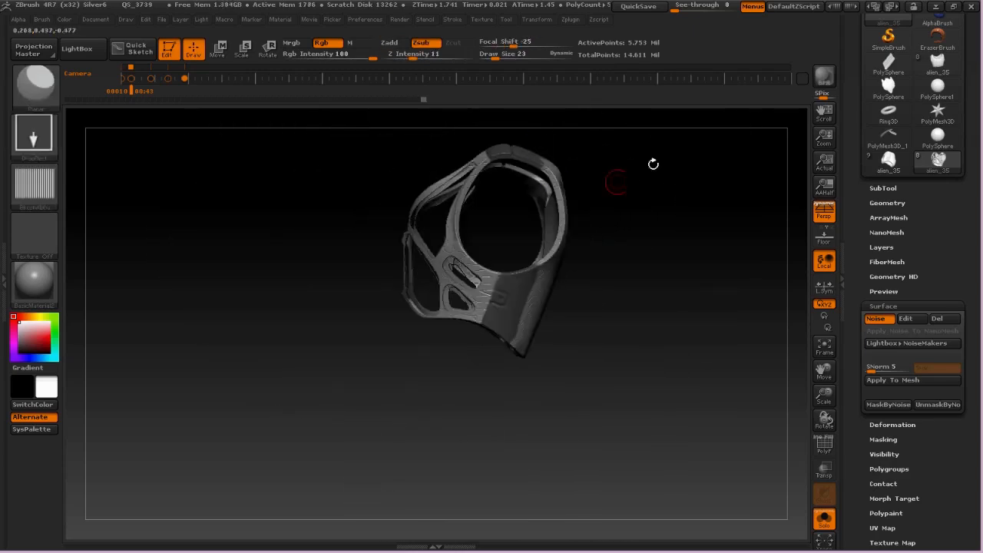
left_click_drag(652, 162, 552, 323)
left_click_drag(500, 384, 568, 157, "ctrl")
left_click_drag(569, 322, 737, 338)
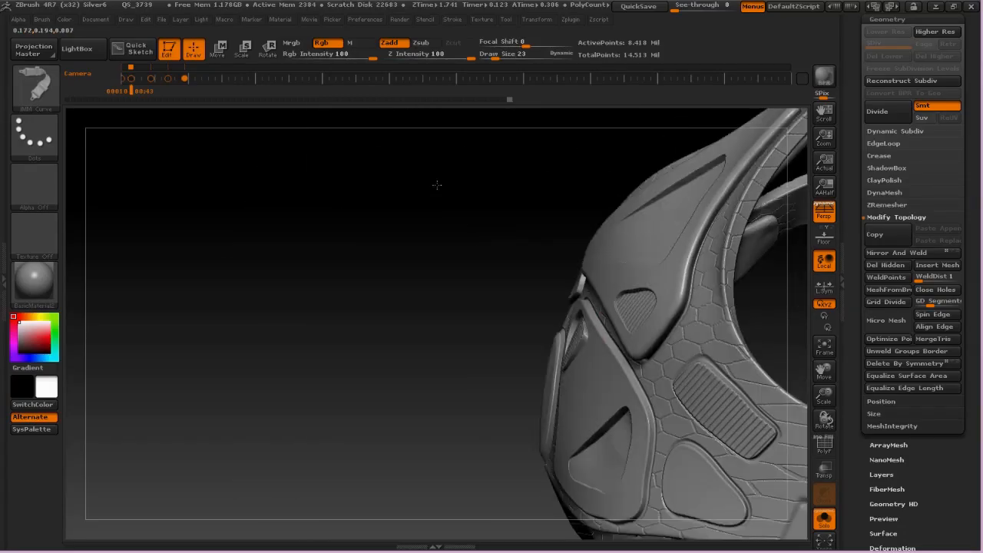
- Load the Dam_Standard brush with Draw Size 8 for the seam beside the vest's side notch
left_click_drag(437, 185, 249, 27, "alt")
key("space")
mouse_move(617, 223)
left_mouse_down()
mouse_move(610, 215)
mouse_move(592, 254)
mouse_move(626, 196)
left_mouse_up()
key("b")
key("d")
key("s")
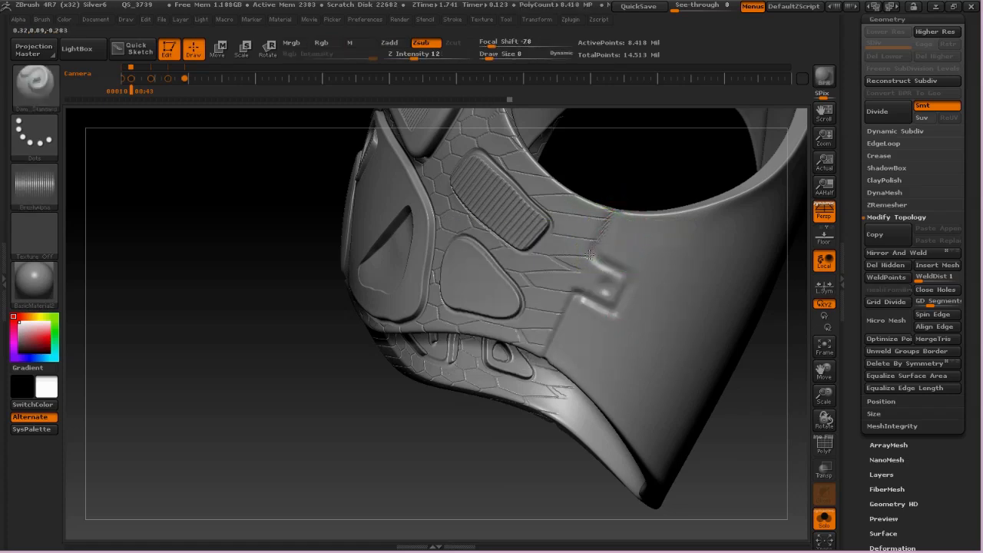
- Undo the ridged stroke and carve the side seam around the vest's notch with a soft dot alpha at Draw Size 8
key("ctrl")
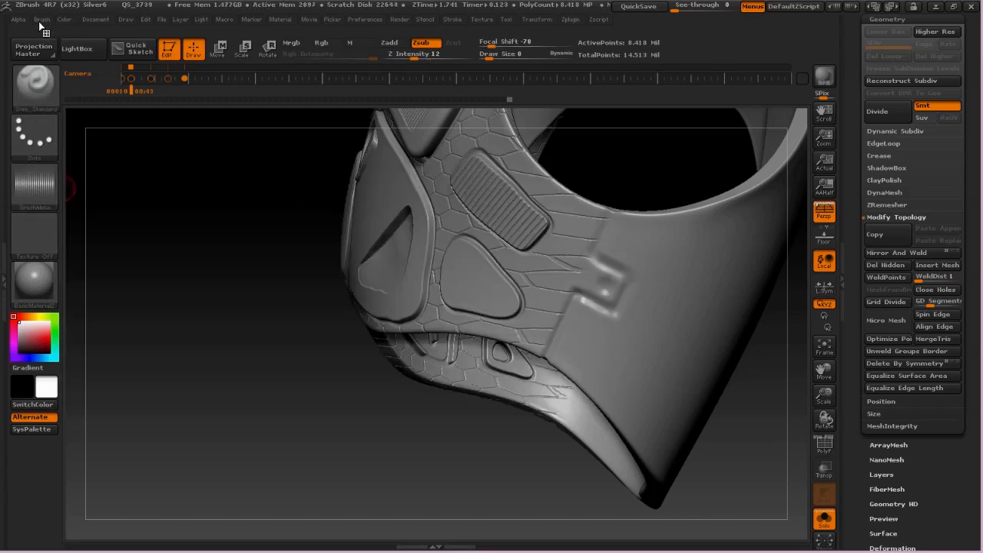
left_click(19, 21)
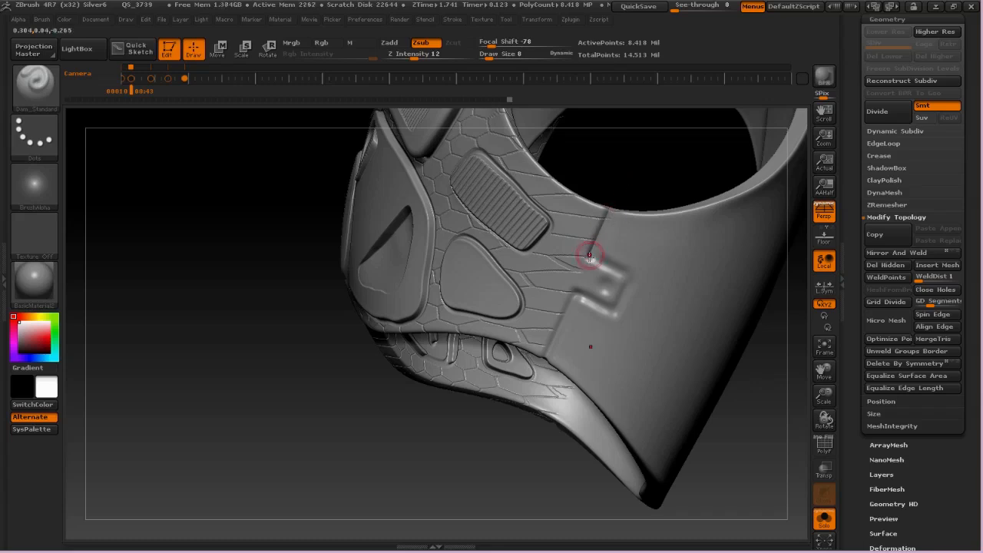
left_click_drag(589, 256, 635, 277)
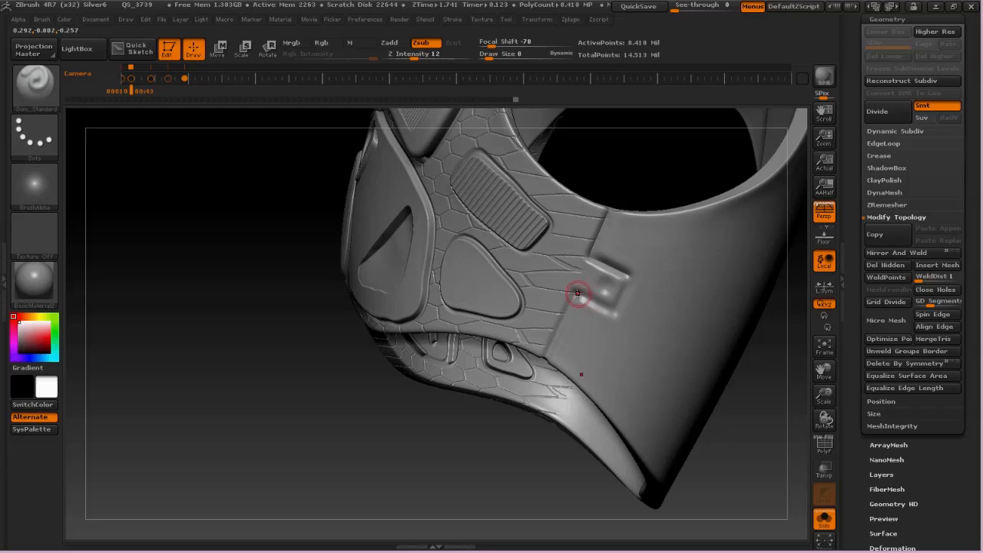
left_click_drag(576, 294, 629, 315)
mouse_move(630, 276)
left_mouse_down()
mouse_move(619, 313)
mouse_move(572, 291)
mouse_move(548, 355)
left_mouse_up()
- Reduce the Dam_Standard Draw Size to 3 and sharpen the seam's edges and corners all around the side notch
key("space")
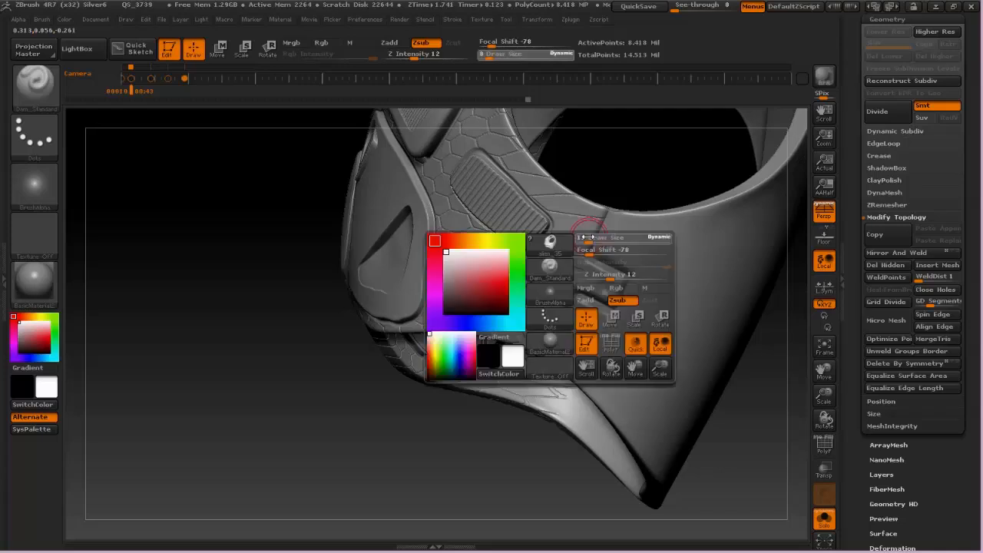
left_click_drag(584, 236, 580, 236)
mouse_move(617, 193)
left_mouse_down("alt")
mouse_move(585, 237)
mouse_move(621, 159)
left_mouse_up("alt")
left_click_drag(587, 240, 648, 280)
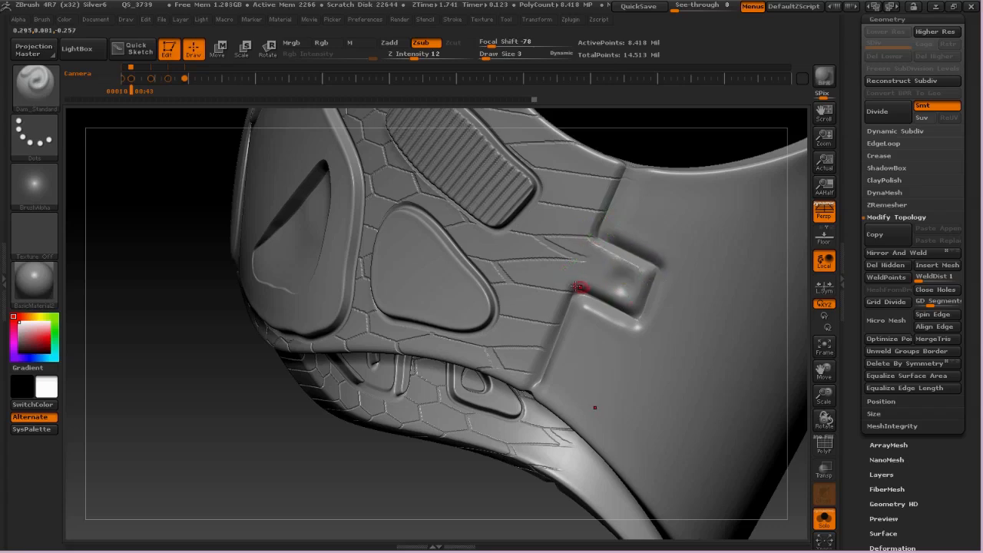
left_click_drag(576, 286, 630, 307)
mouse_move(572, 282)
left_mouse_down()
mouse_move(530, 361)
mouse_move(509, 381)
left_mouse_up()
left_click_drag(576, 305, 639, 332)
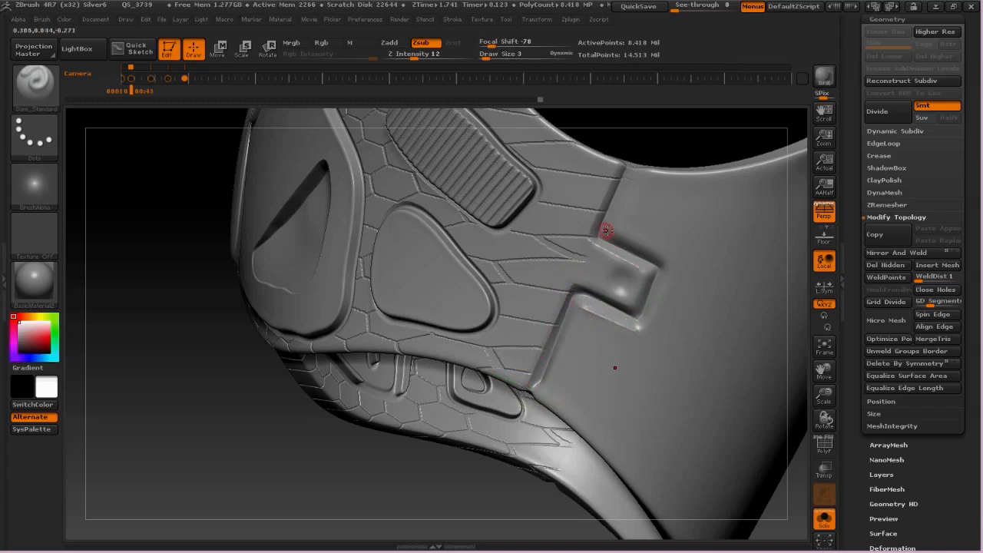
left_click_drag(606, 229, 665, 259)
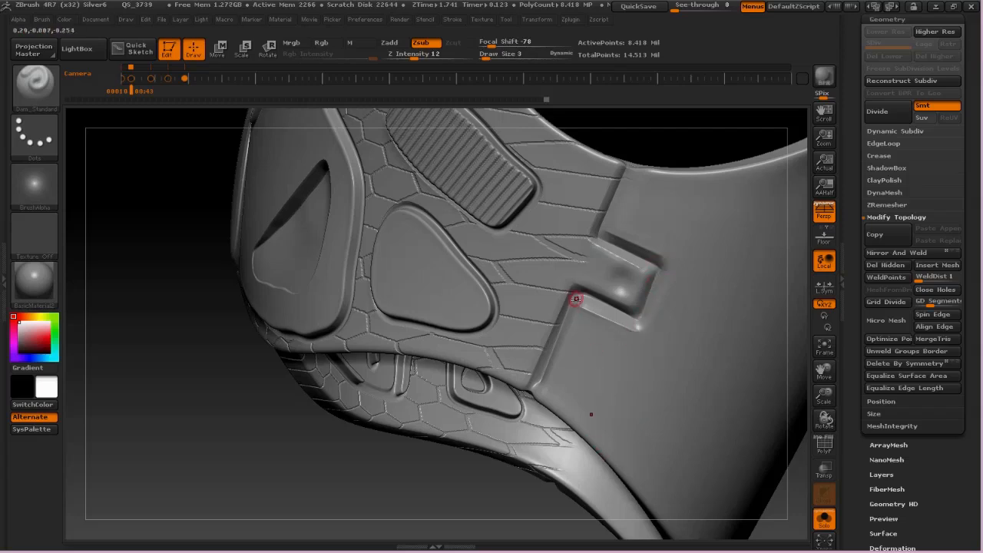
left_click_drag(576, 300, 536, 401)
mouse_move(605, 240)
left_mouse_down()
mouse_move(629, 166)
mouse_move(643, 153)
left_mouse_up()
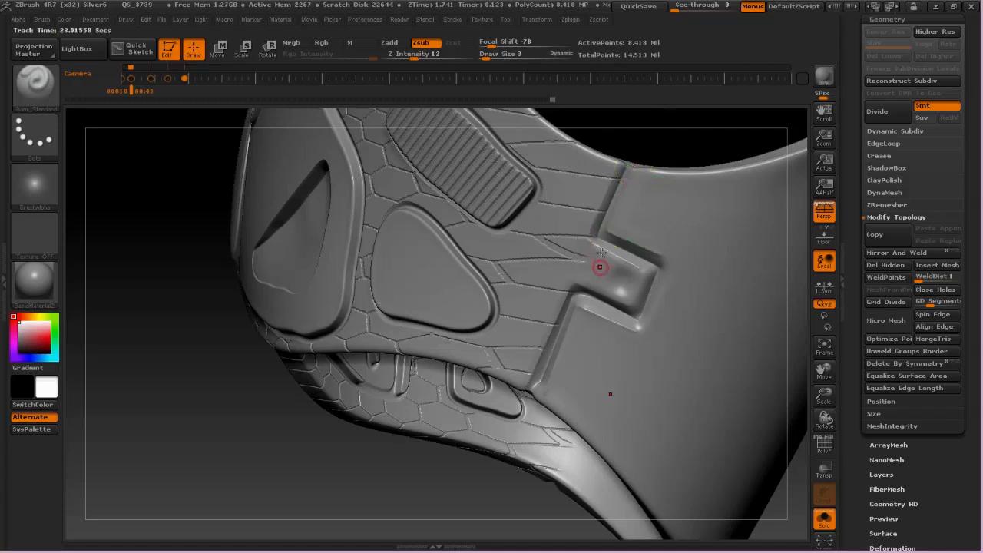
- Stamp a small round stud with a raised centre inside the side notch, using the Standard brush with DragRect and a round alpha
key("b")
key("s")
key("t")
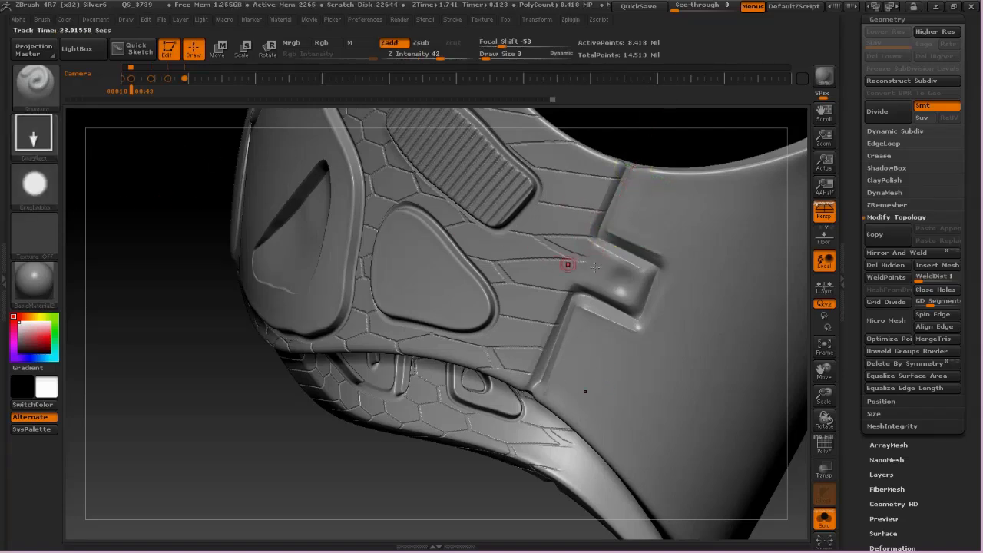
left_click_drag(636, 300, 638, 298)
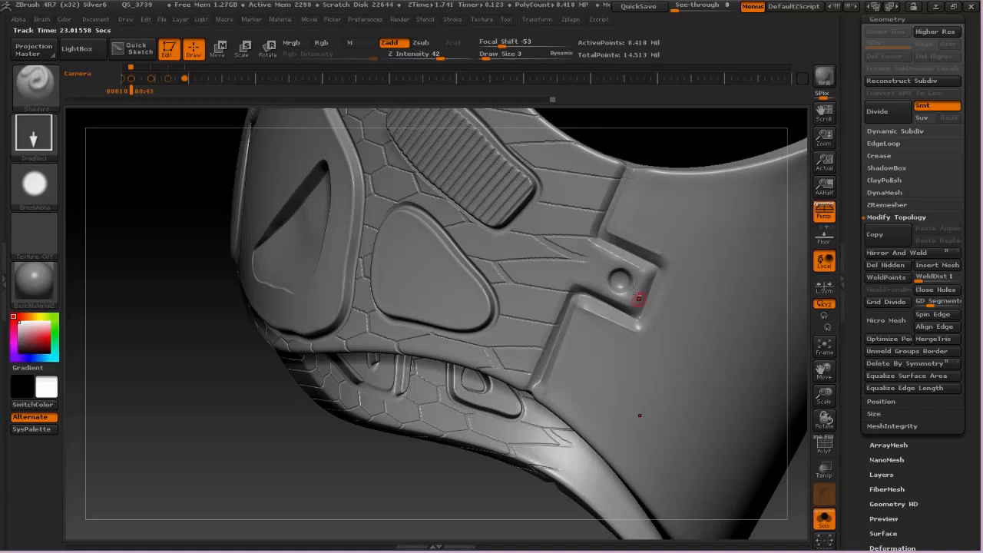
key("ctrl")
key("ctrl")
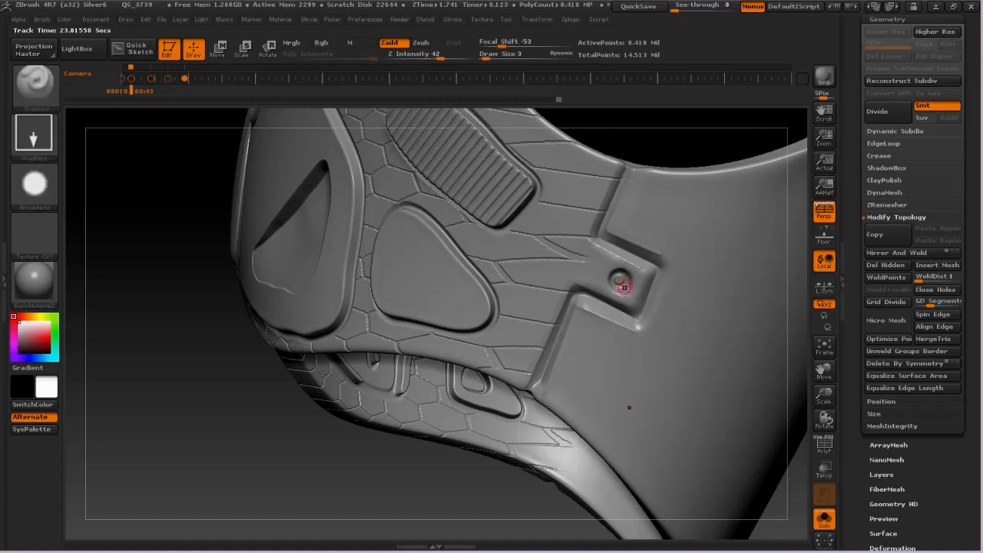
key("ctrl")
key("ctrl")
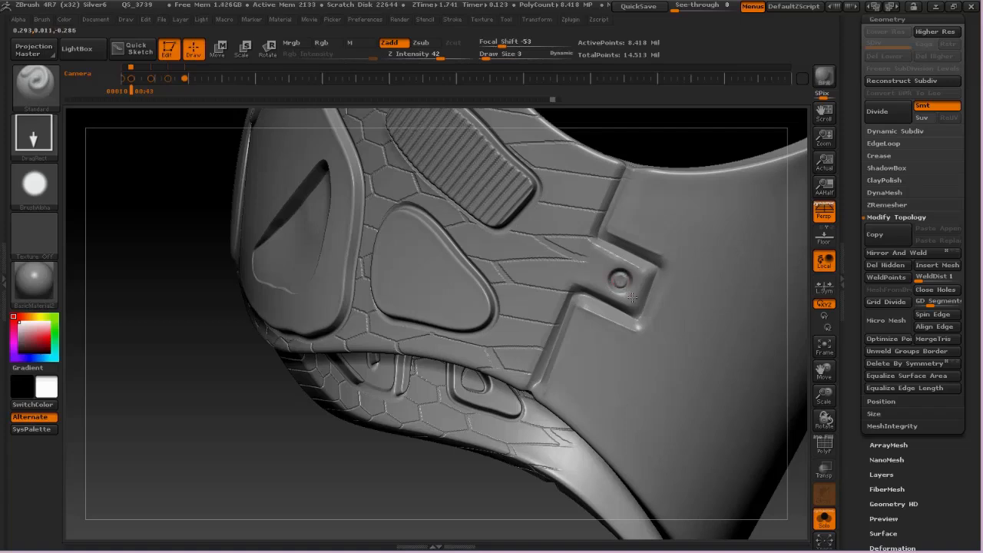
- Examine the detailed vest from the front and both sides, including the central chest plate up close
right_click_drag(590, 287, 707, 245, "alt")
right_click_drag(566, 186, 666, 386, "ctrl")
right_click_drag(589, 235, 631, 266)
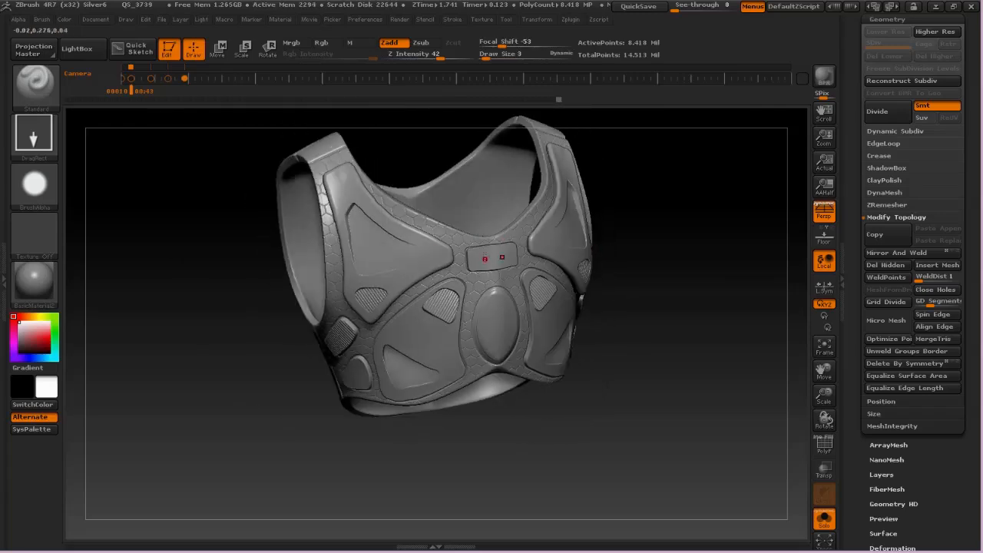
right_click_drag(484, 259, 470, 290)
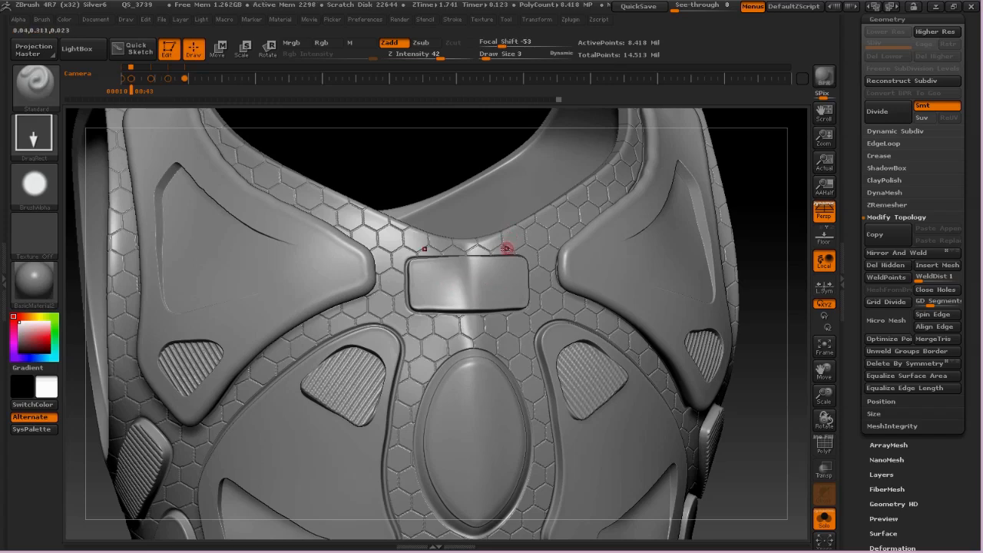
right_click_drag(481, 164, 481, 160)
key("f")
right_click_drag(555, 176, 690, 168)
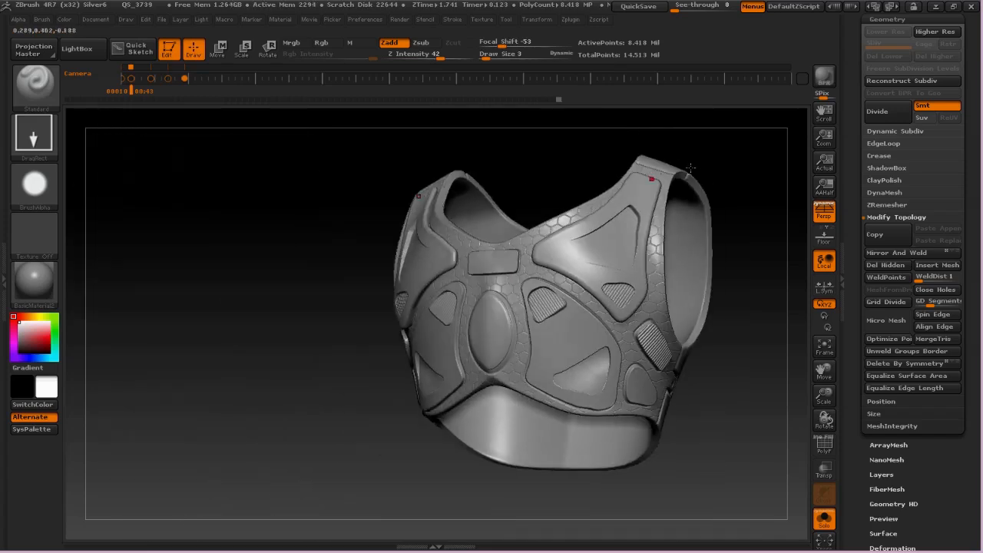
- Leave Solo mode to show the whole alien and make the jacket visible over the vest
scroll(956, 168, "up", 10)
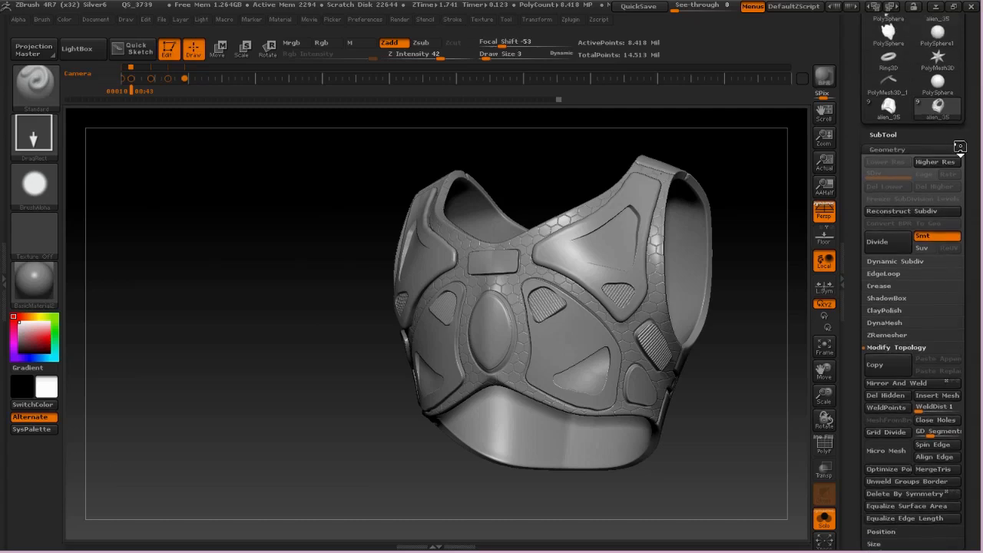
scroll(956, 167, "up", 2)
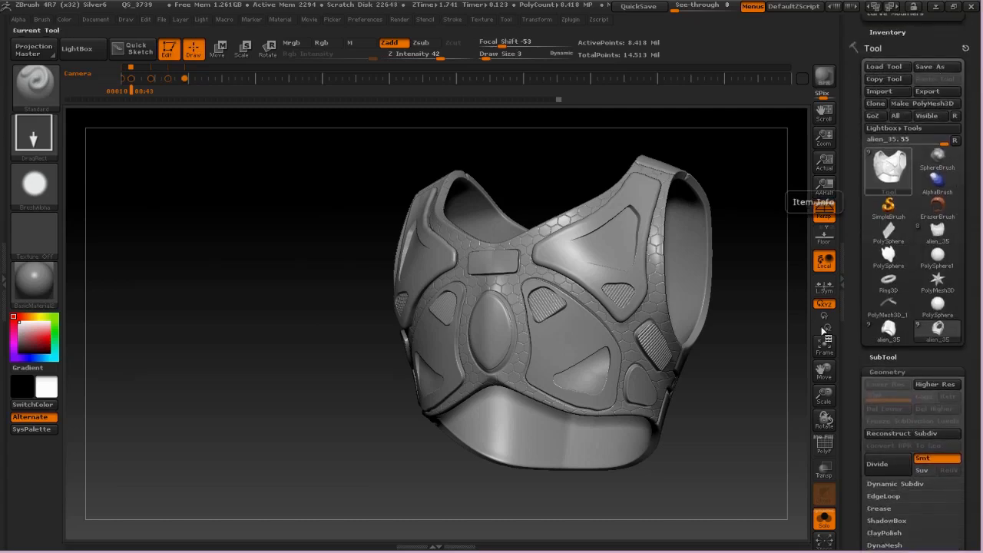
left_click(821, 518)
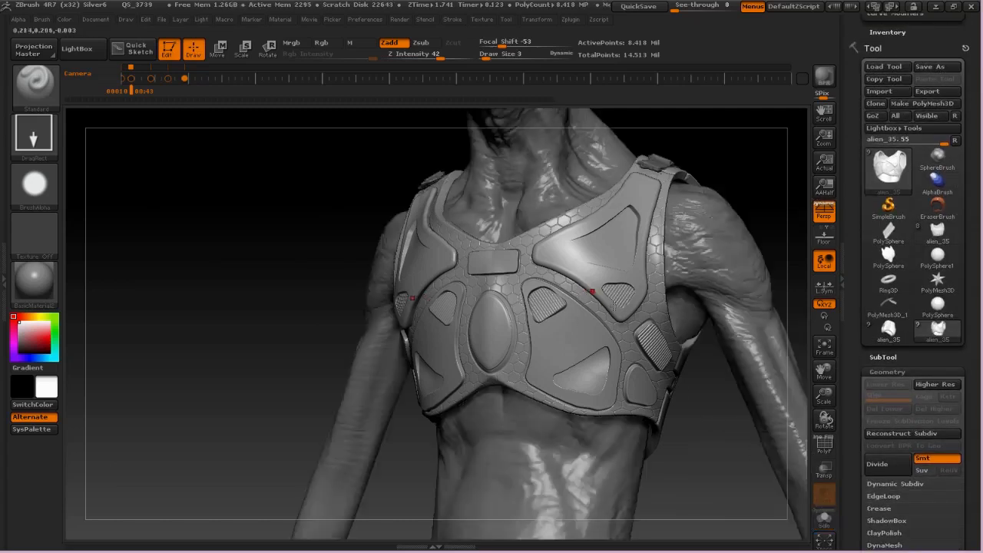
left_click(883, 357)
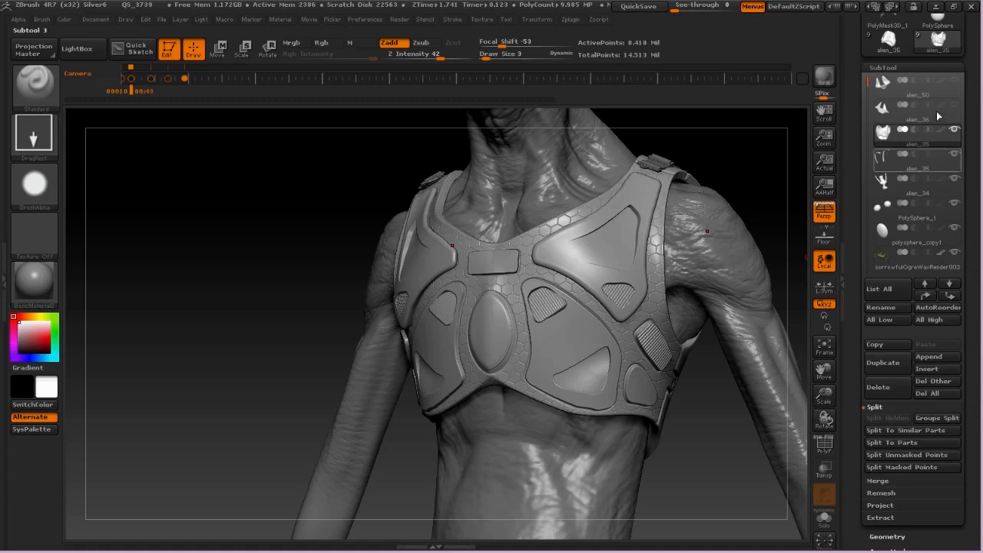
left_click(956, 106)
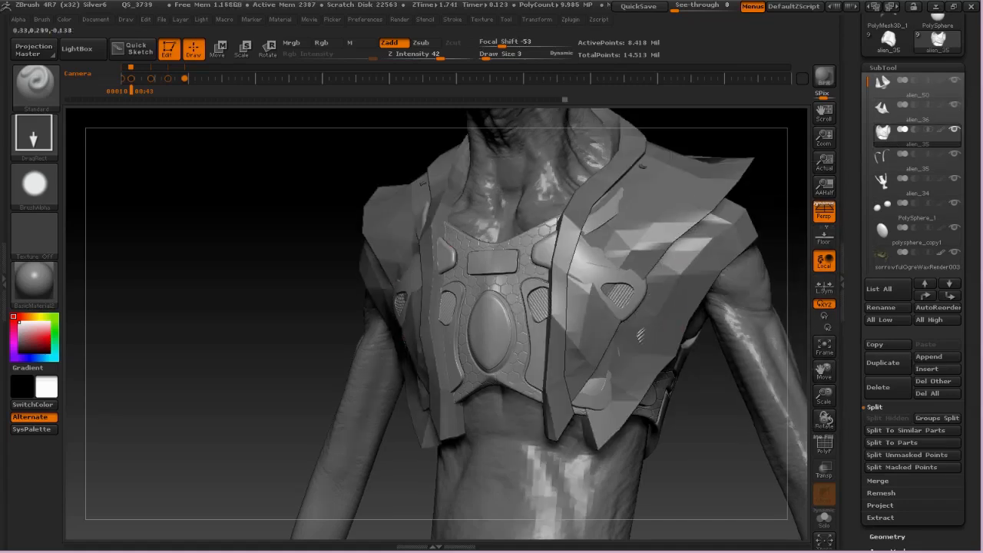
- Examine how the vest and jacket sit together on the alien from front and side angles
right_click_drag(696, 202, 691, 259, "ctrl")
left_click_drag(691, 258, 682, 287, "alt")
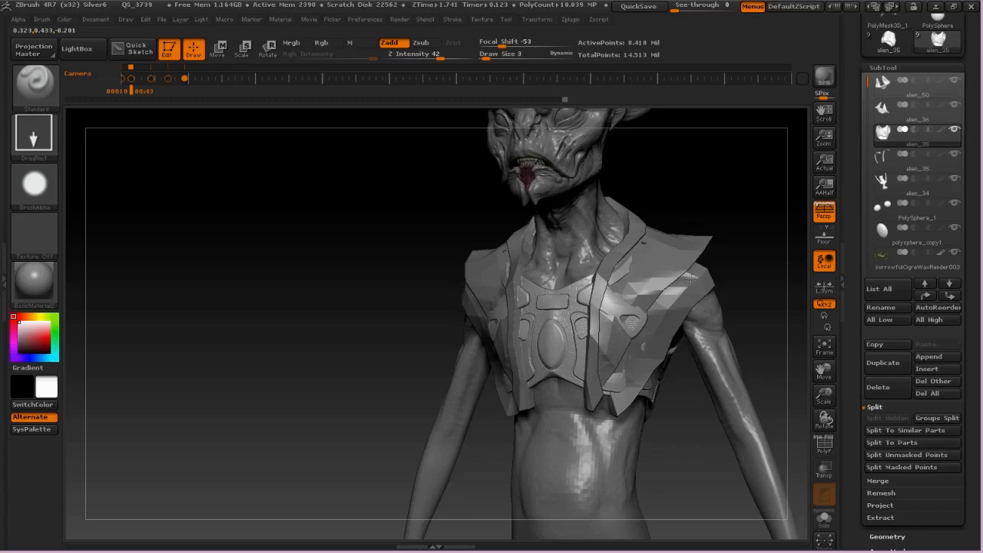
left_click_drag(727, 212, 718, 233, "alt")
right_click_drag(719, 245, 714, 256, "ctrl")
mouse_move(713, 257)
left_mouse_down()
mouse_move(693, 257)
mouse_move(698, 264)
left_mouse_up()
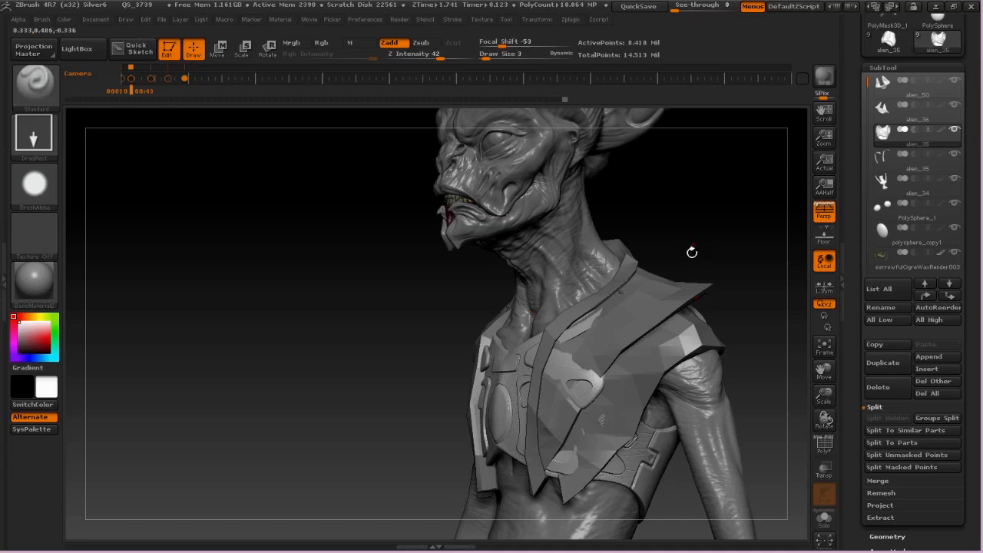
left_click_drag(700, 221, 680, 241, "alt")
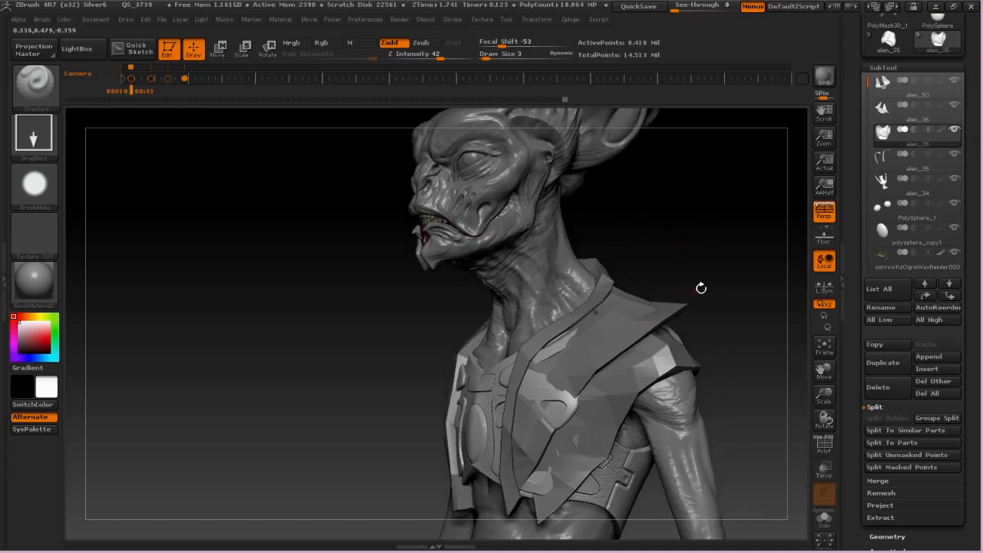
left_click_drag(705, 285, 719, 247)
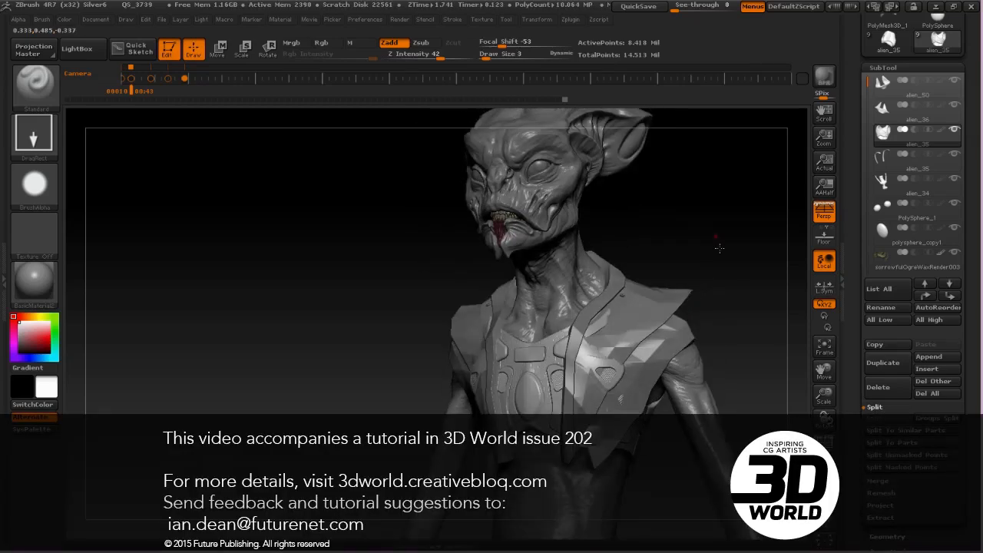